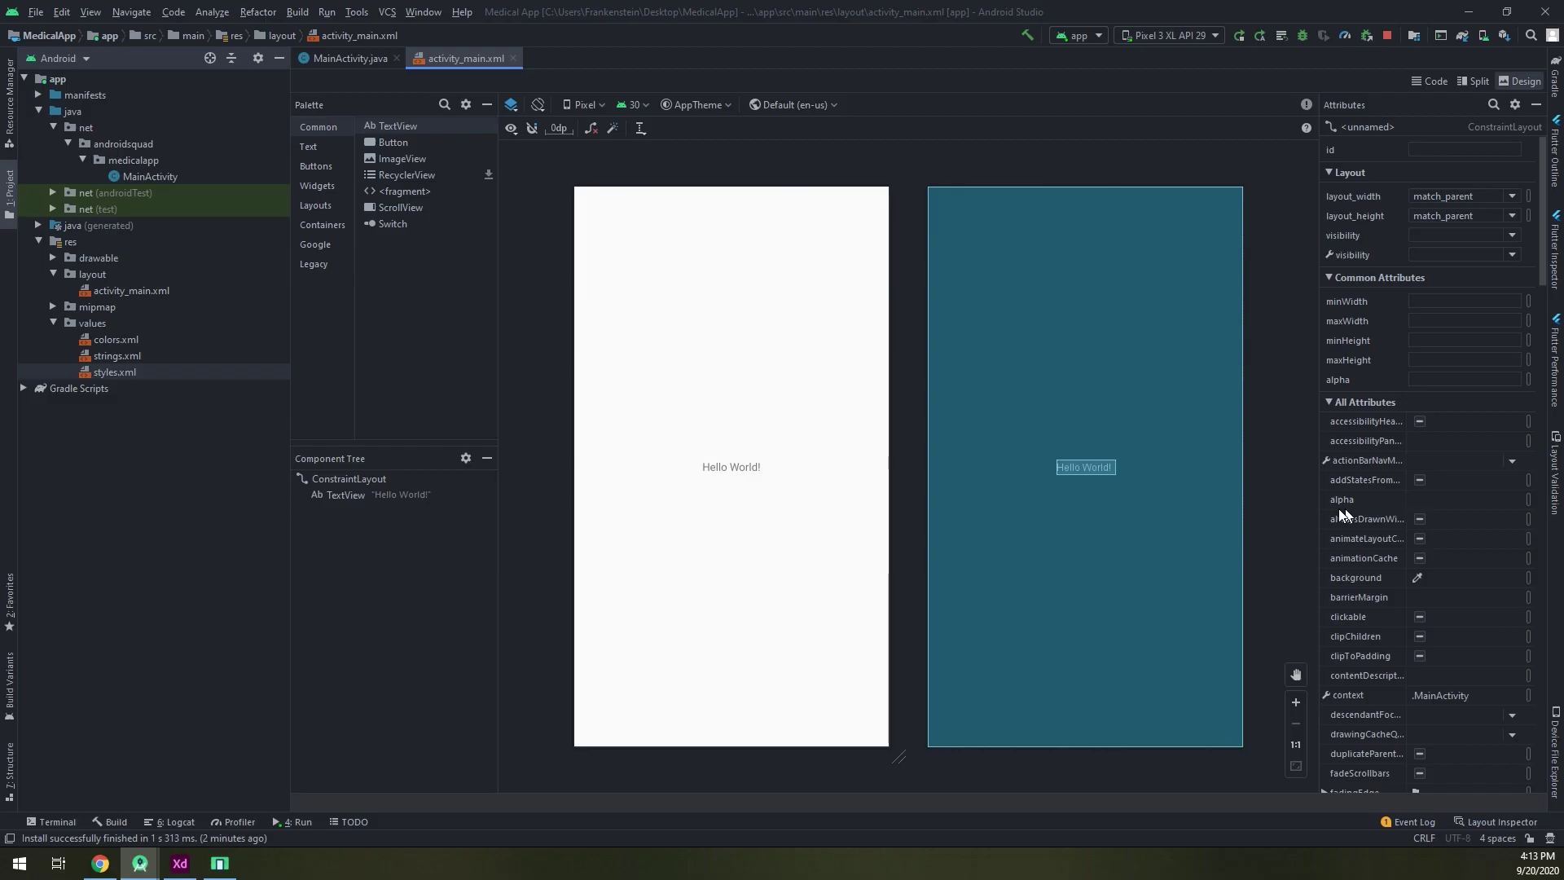
Change the AppTheme parent in styles.xml to Theme.AppCompat.Light.NoActionBar, then close styles.xml.
click(95, 323)
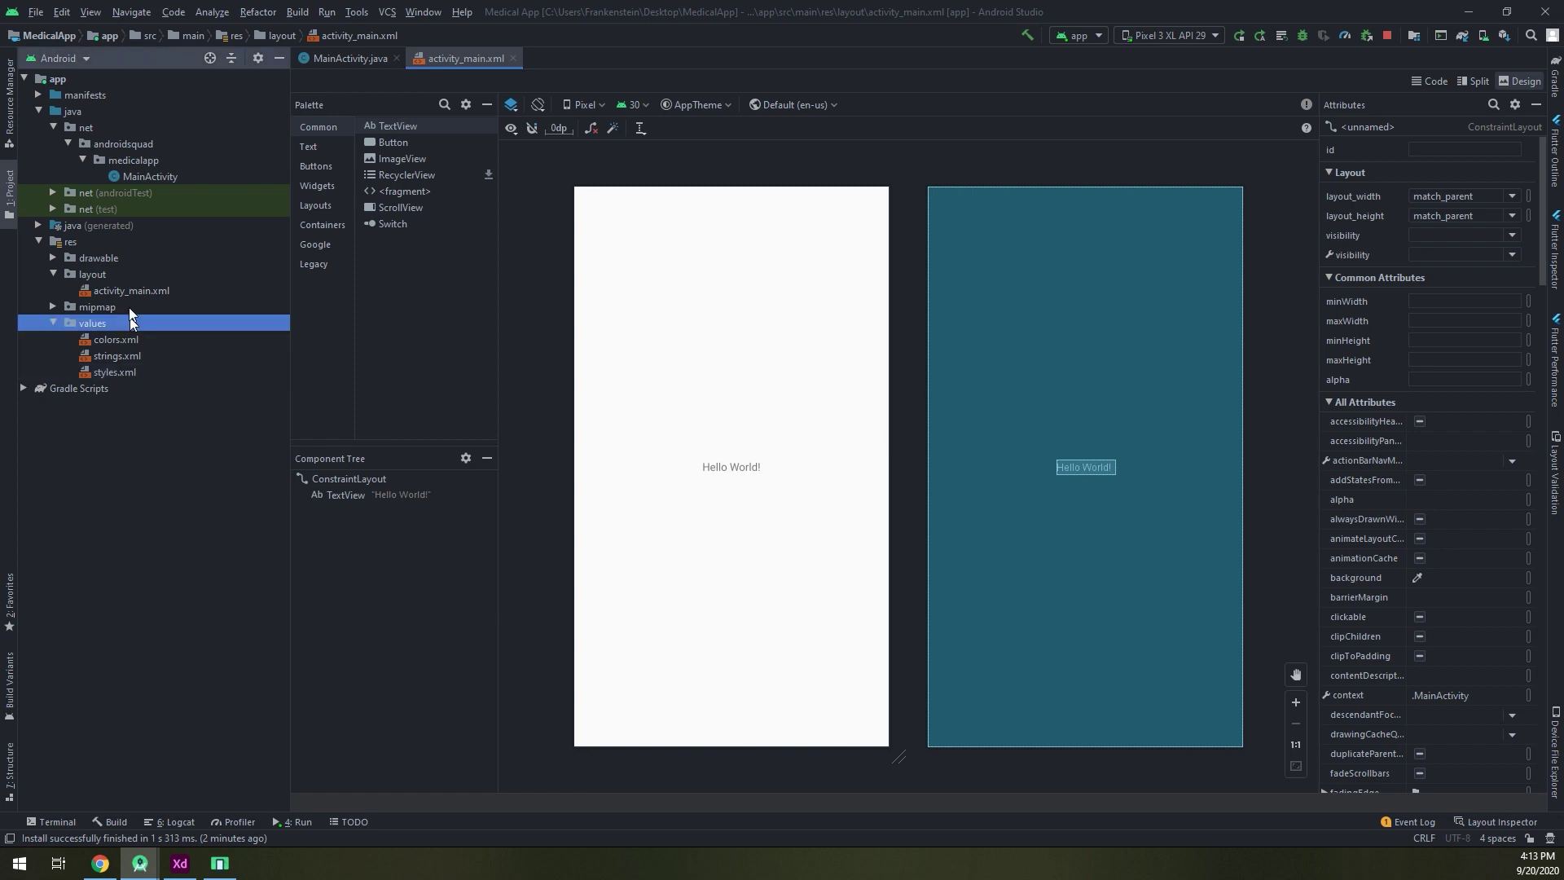
click(135, 257)
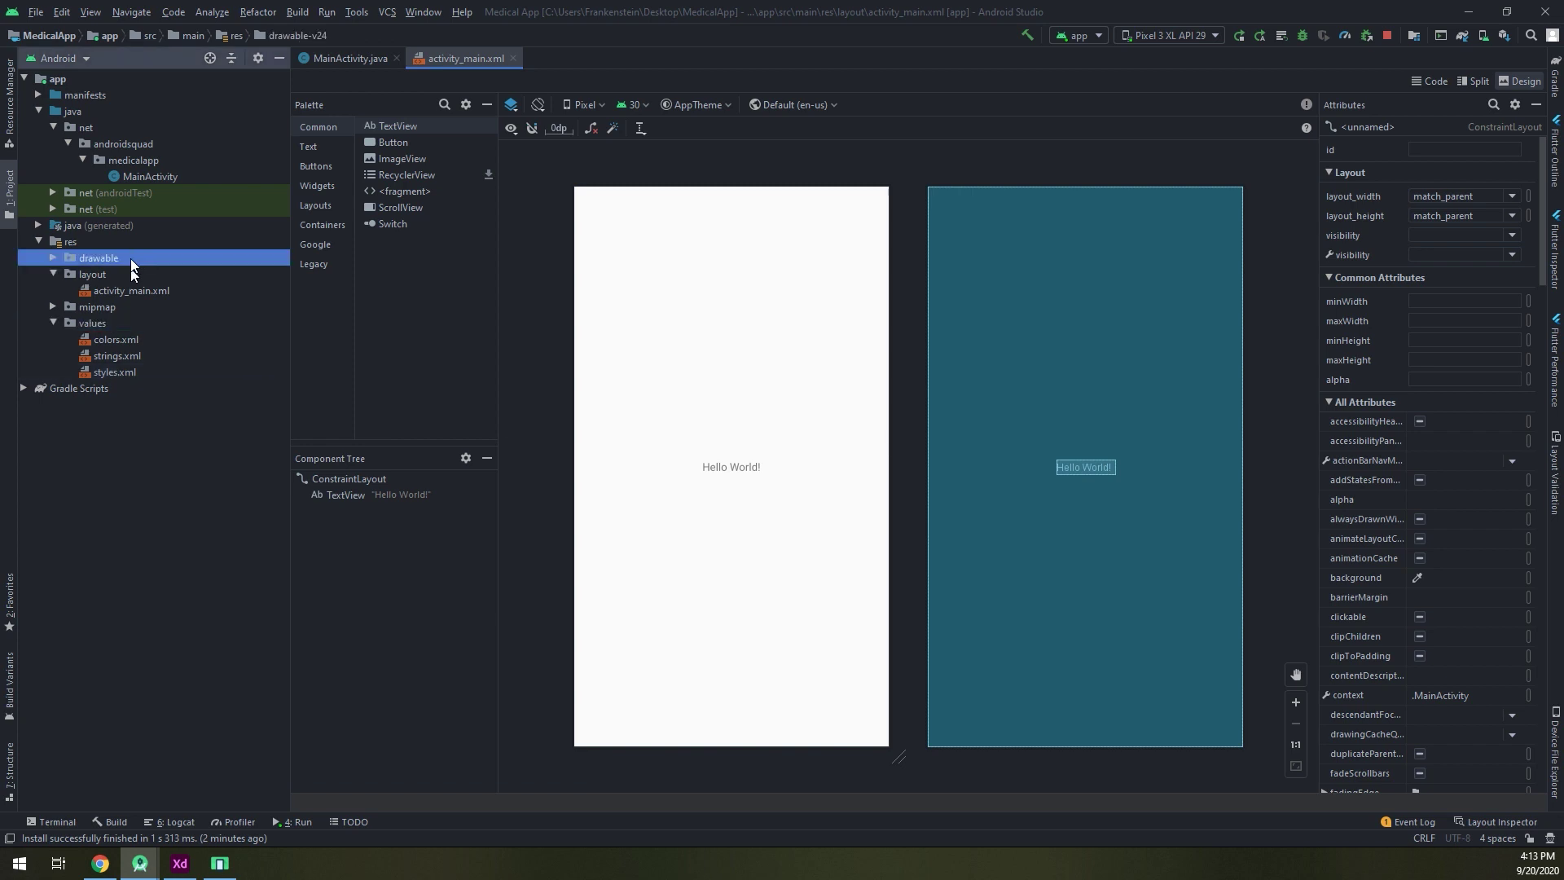
click(124, 325)
double_click(128, 371)
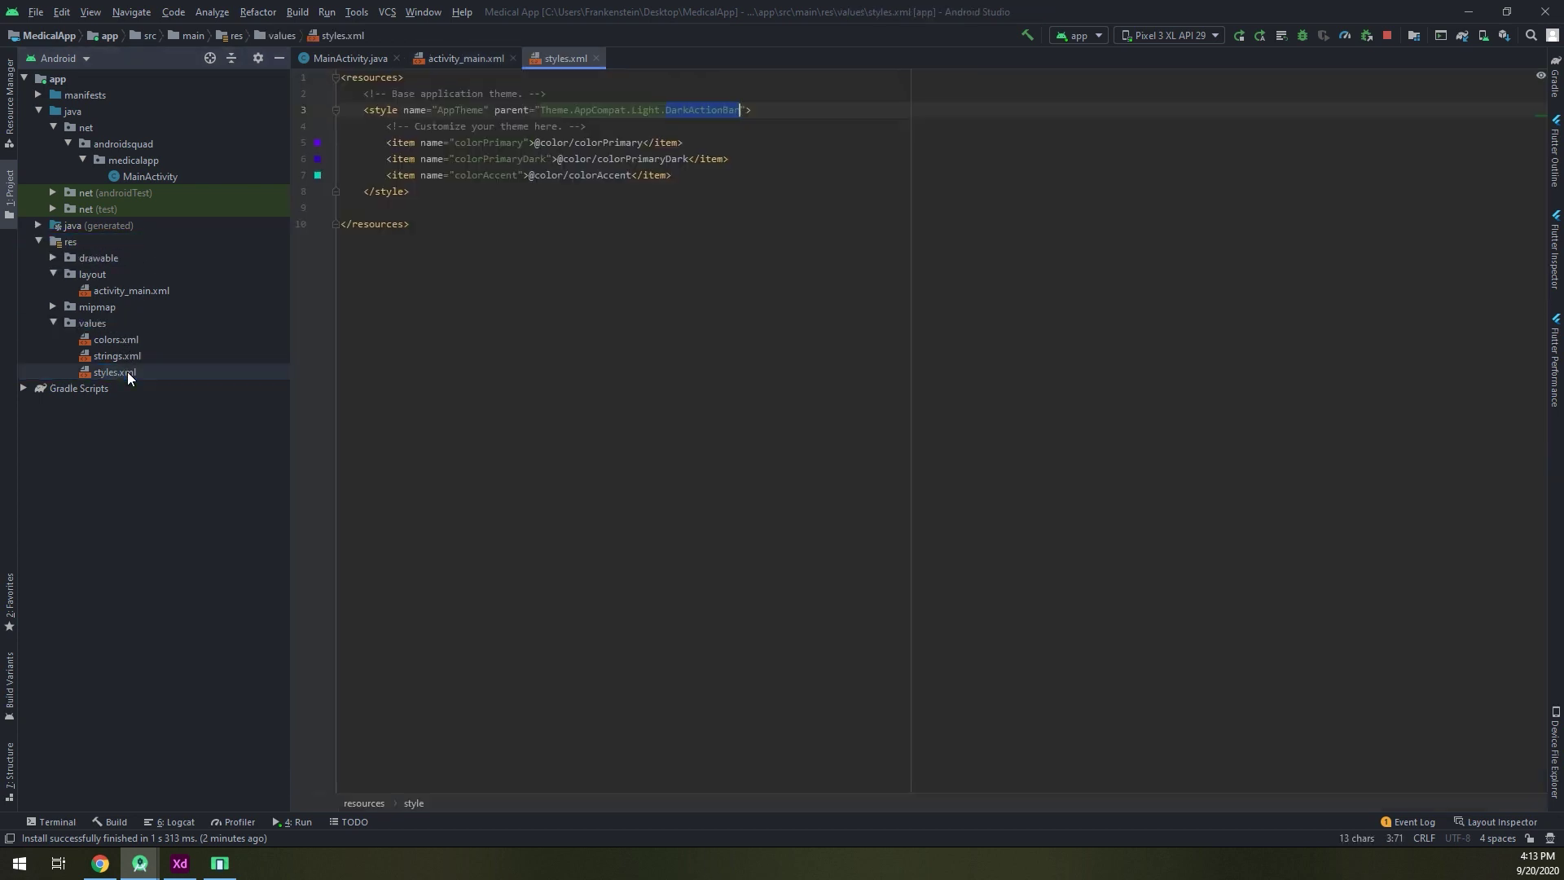
scroll(586, 246, up, 2)
scroll(586, 246, up, 2)
scroll(586, 246, up, 2)
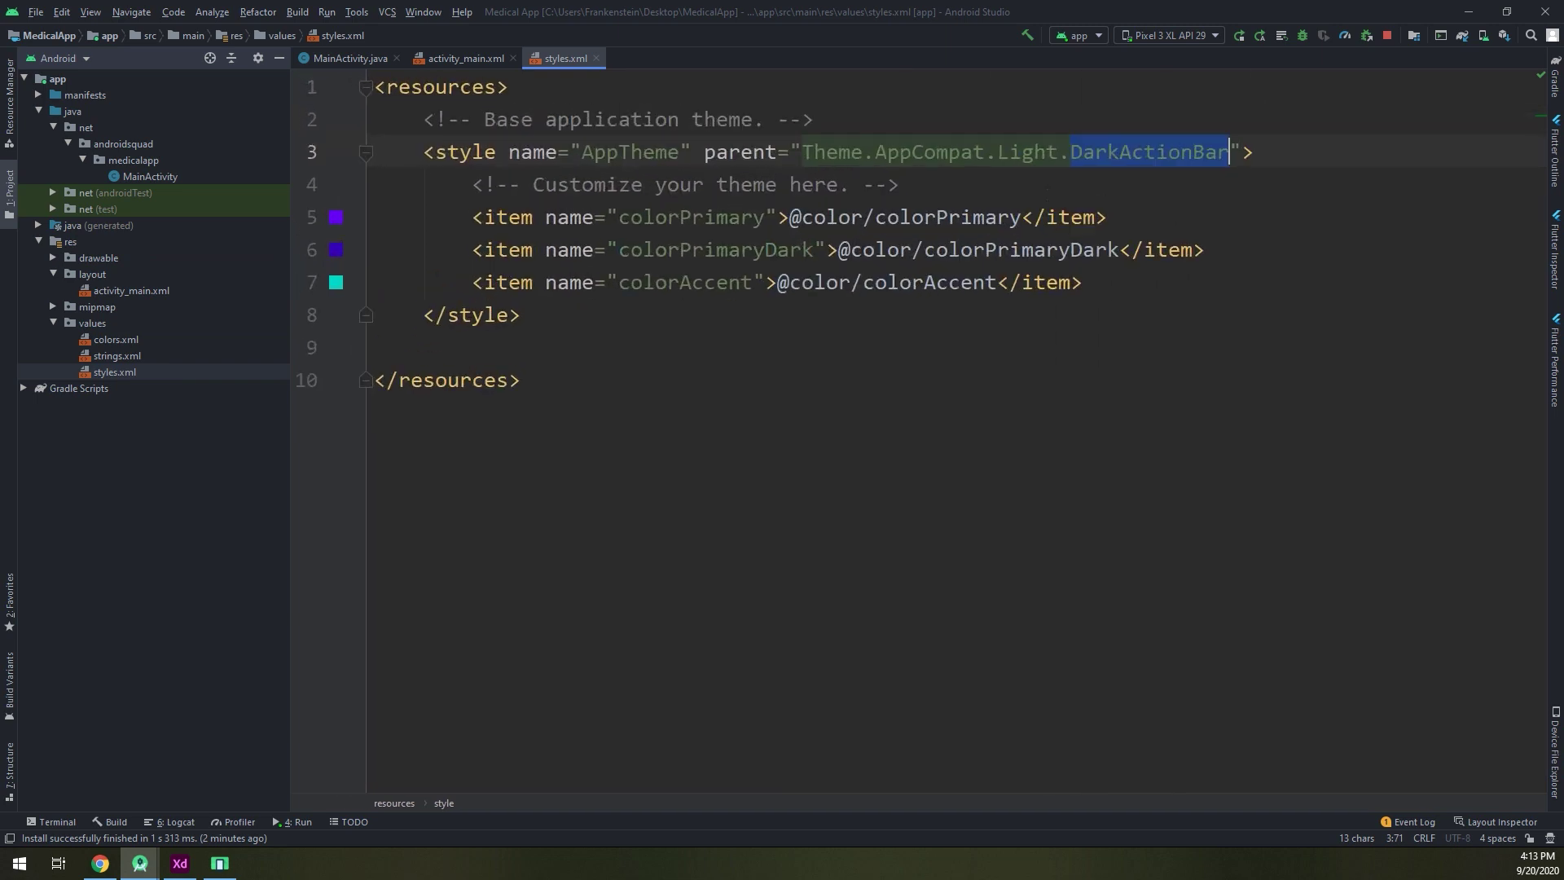
text(No)
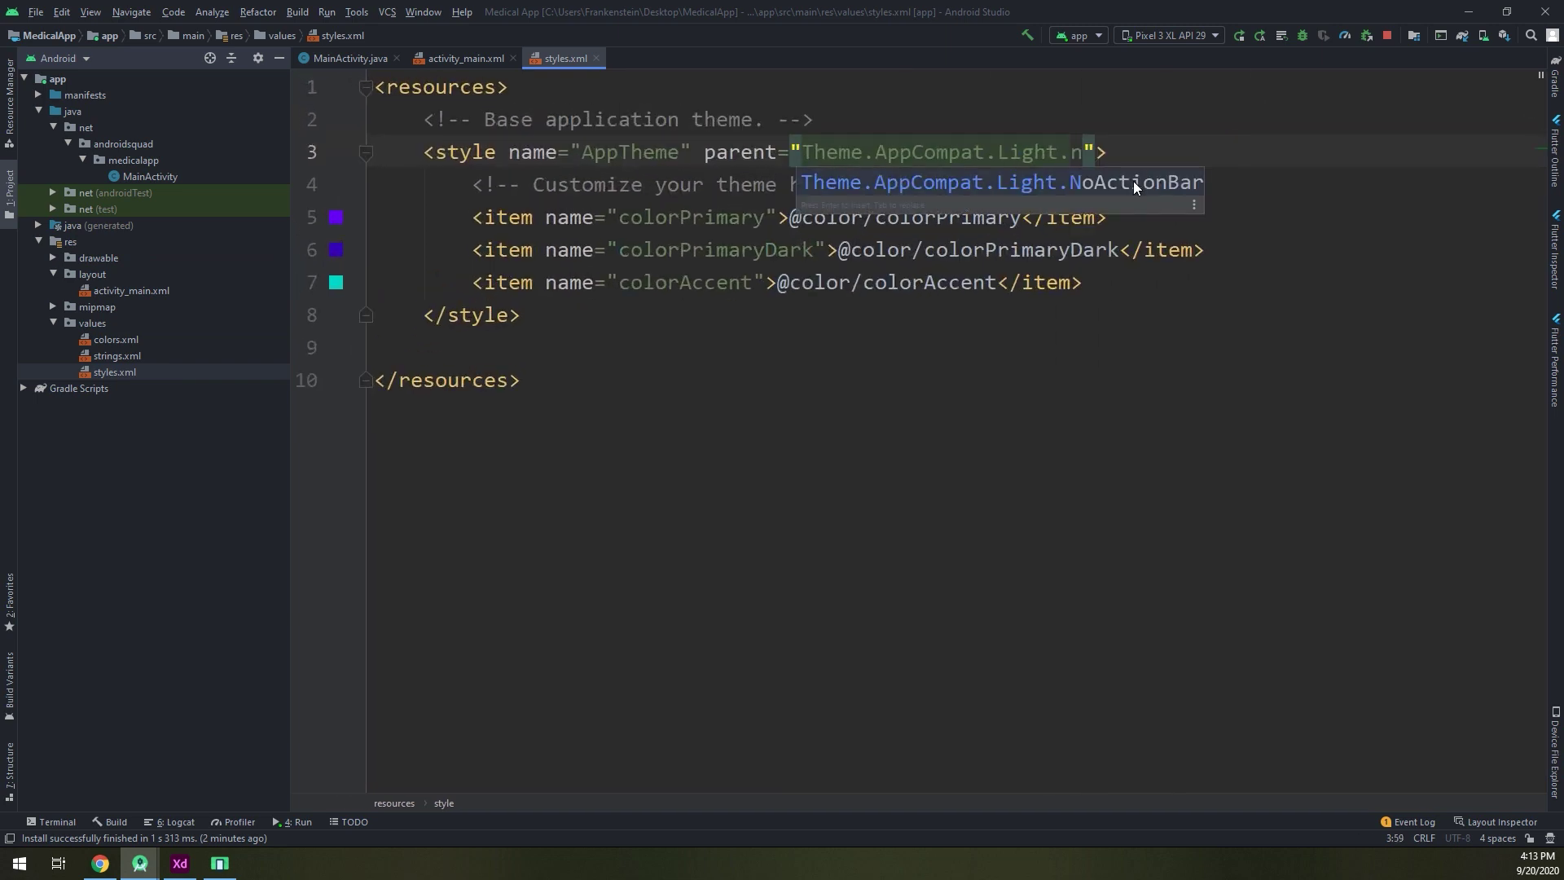
key(Return)
double_click(1096, 152)
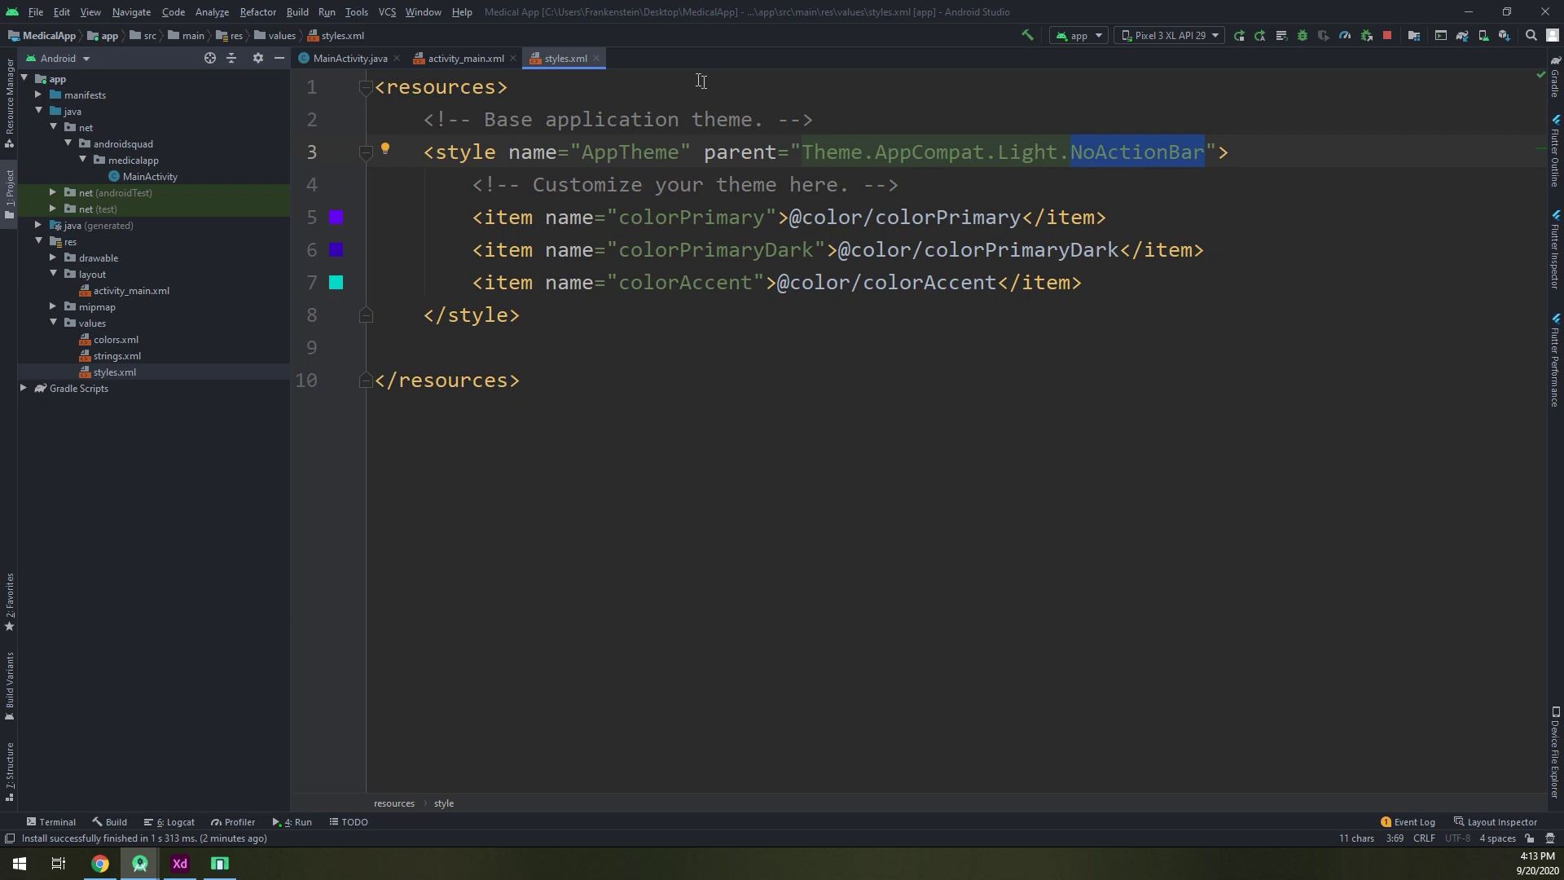
click(597, 58)
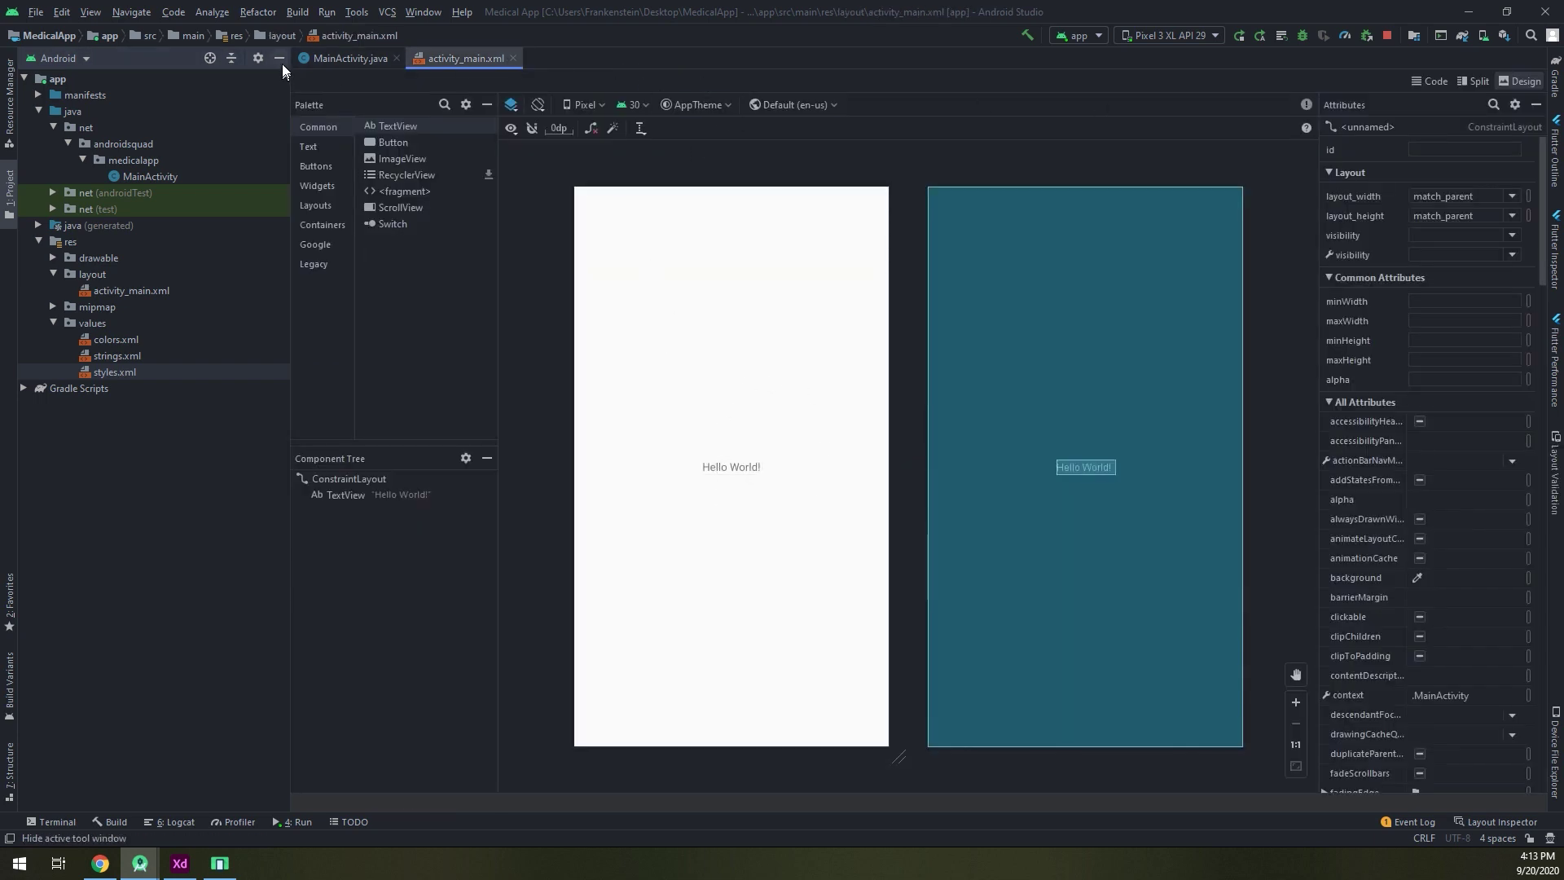
Locate and select the res/layout folder in the project tree.
key(alt+1)
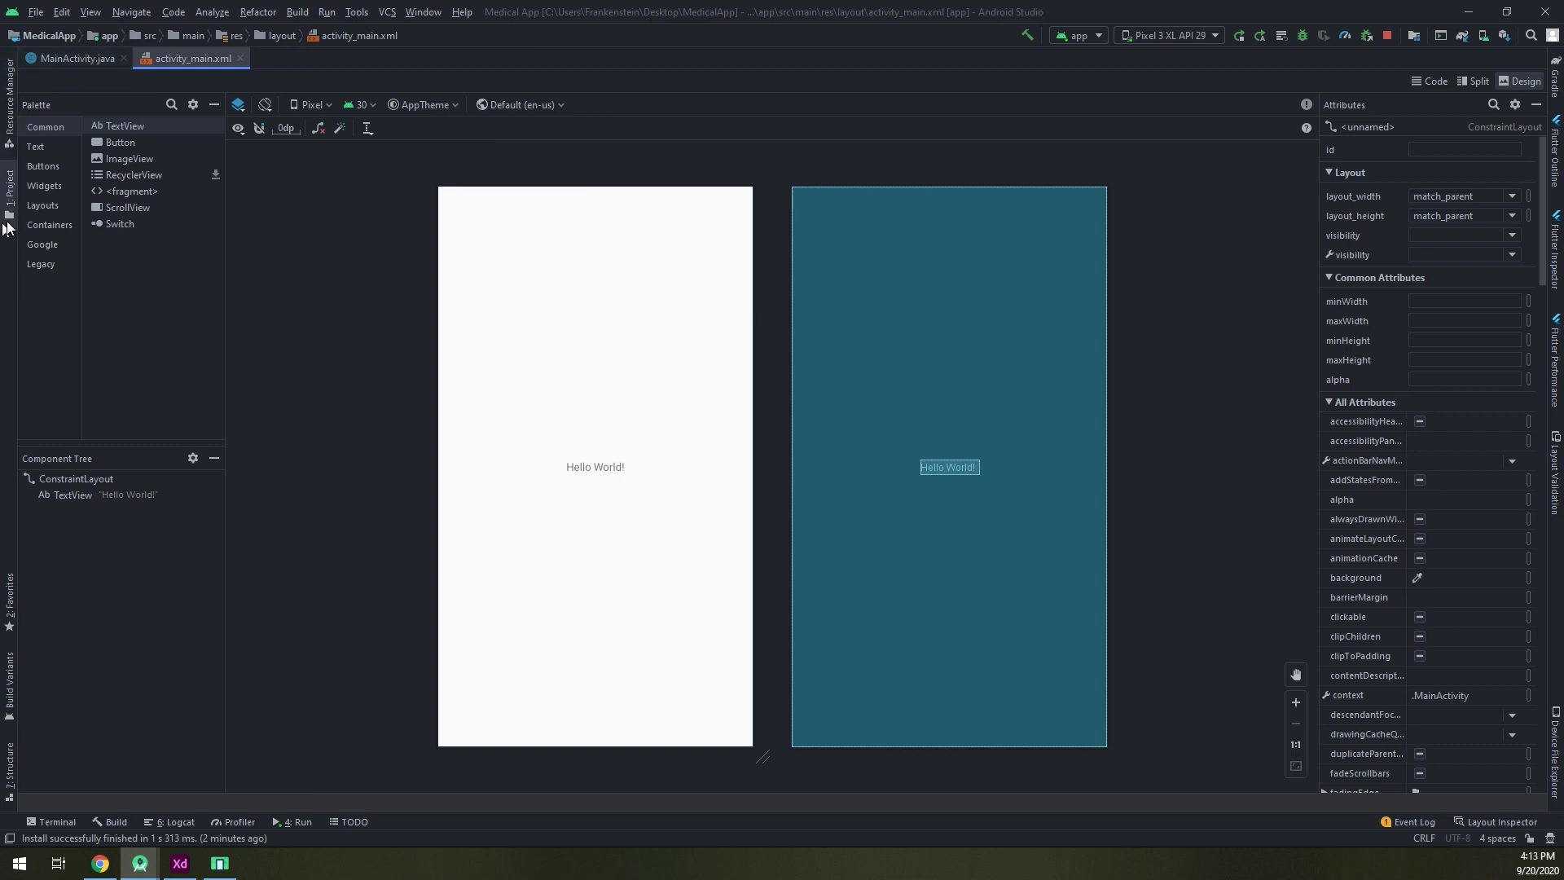
click(4, 210)
click(95, 247)
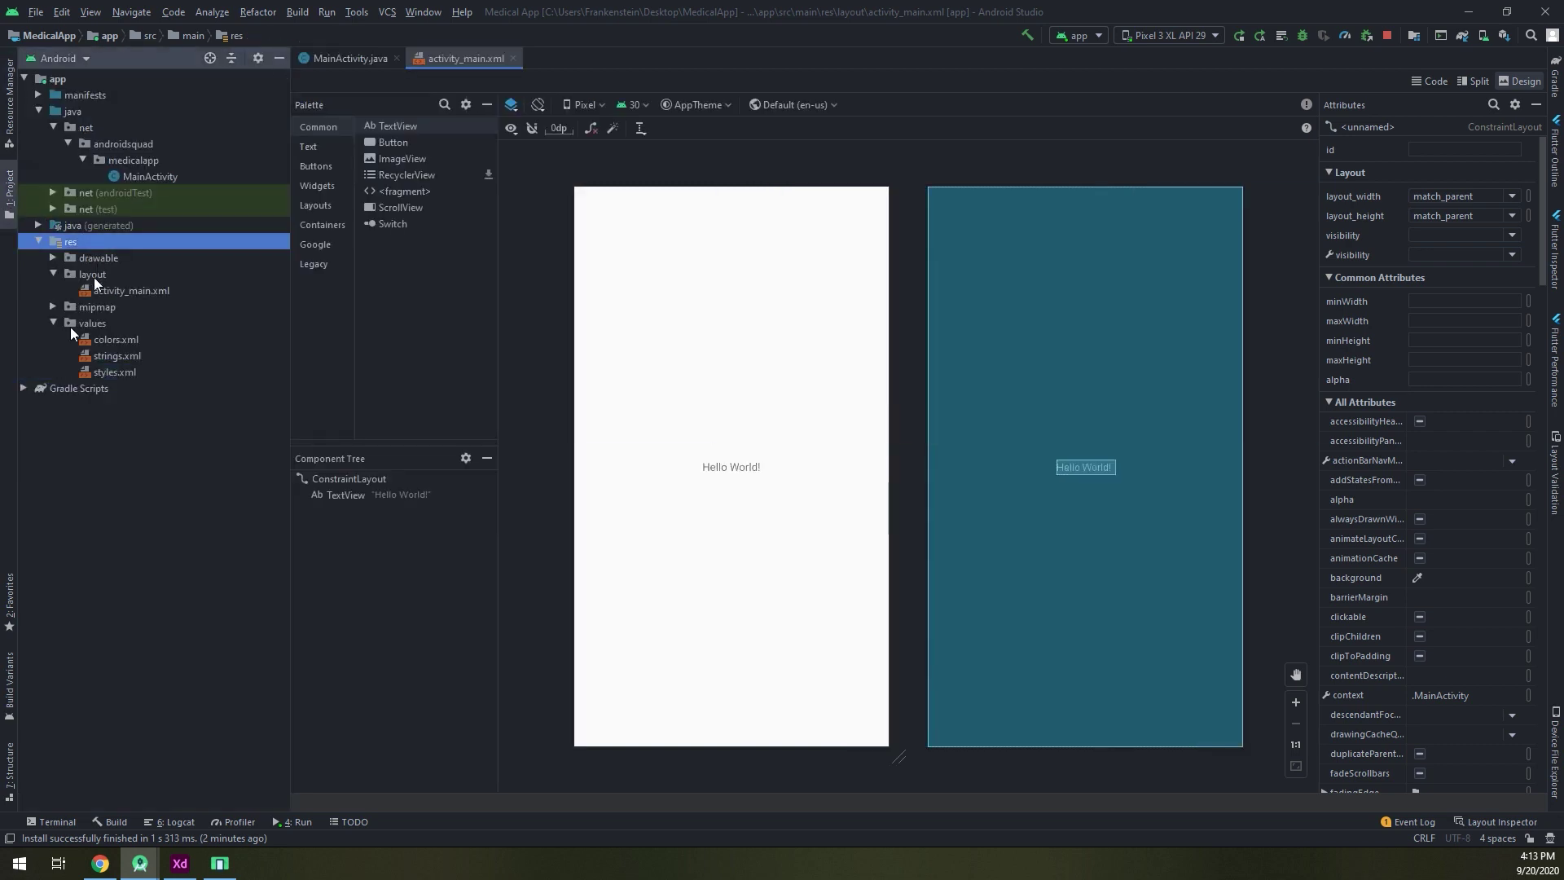
click(66, 324)
click(76, 268)
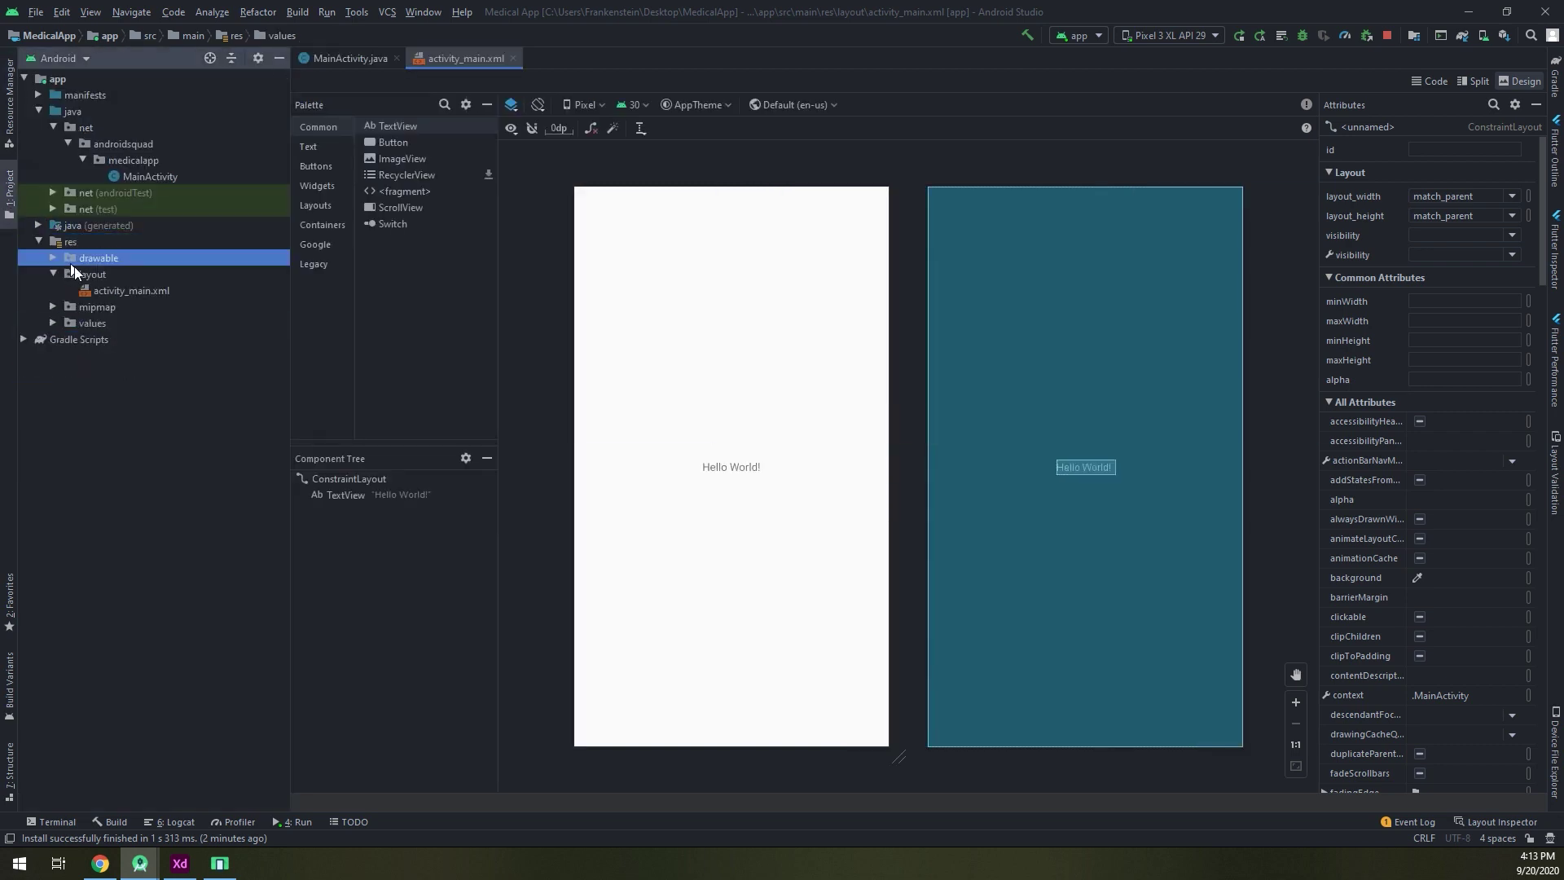
right_click(87, 270)
mouse_move(116, 280)
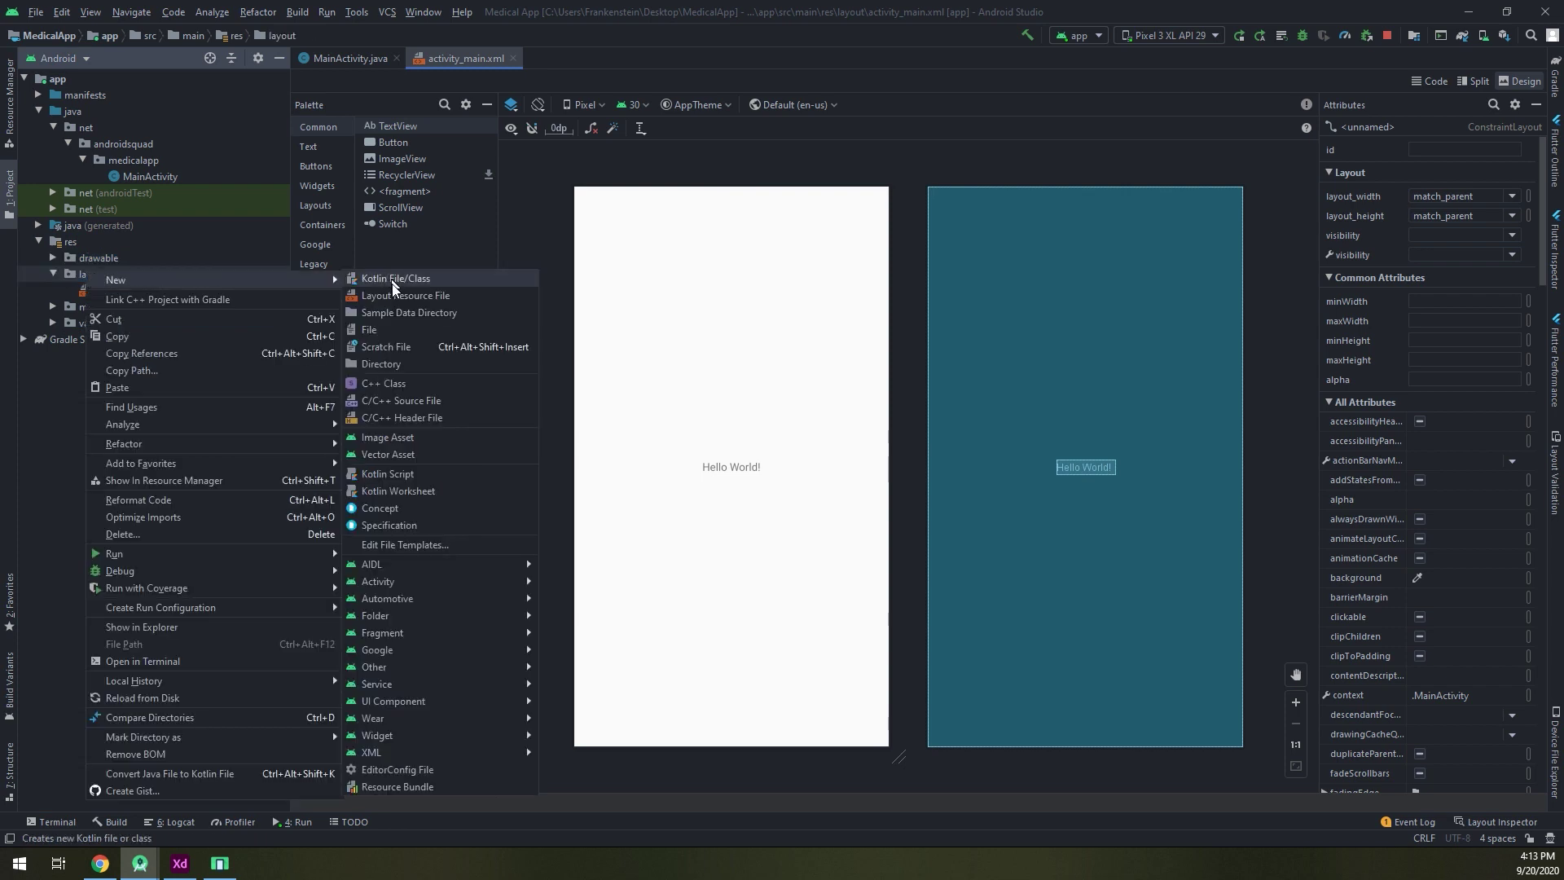
Name the new layout resource 'toolbar' with androidx.appcompat.widget.Toolbar as its root element.
click(393, 290)
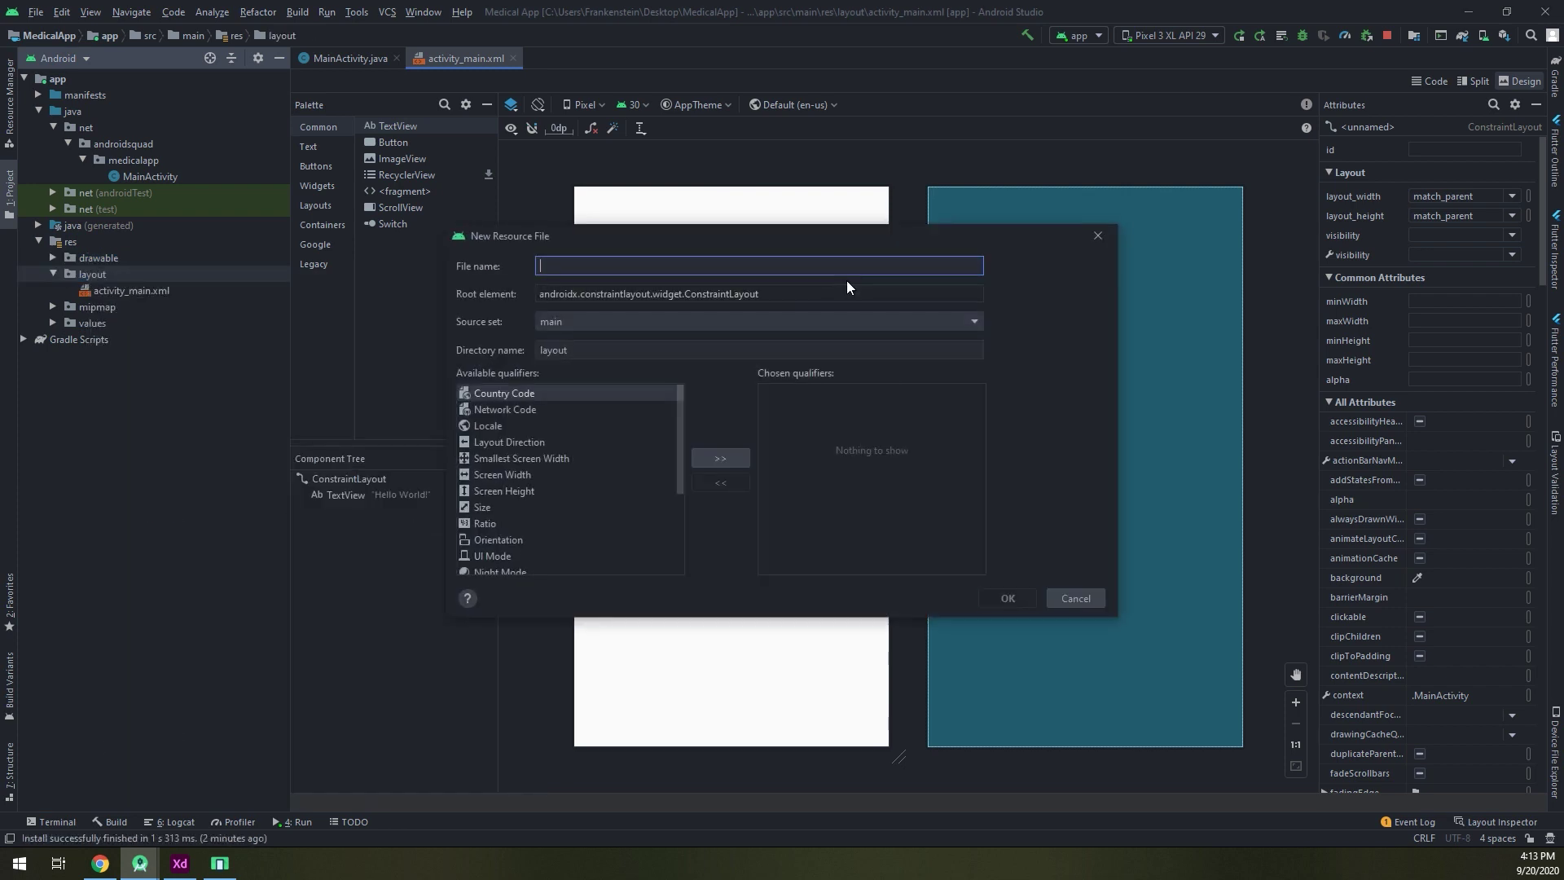
text(toolbar)
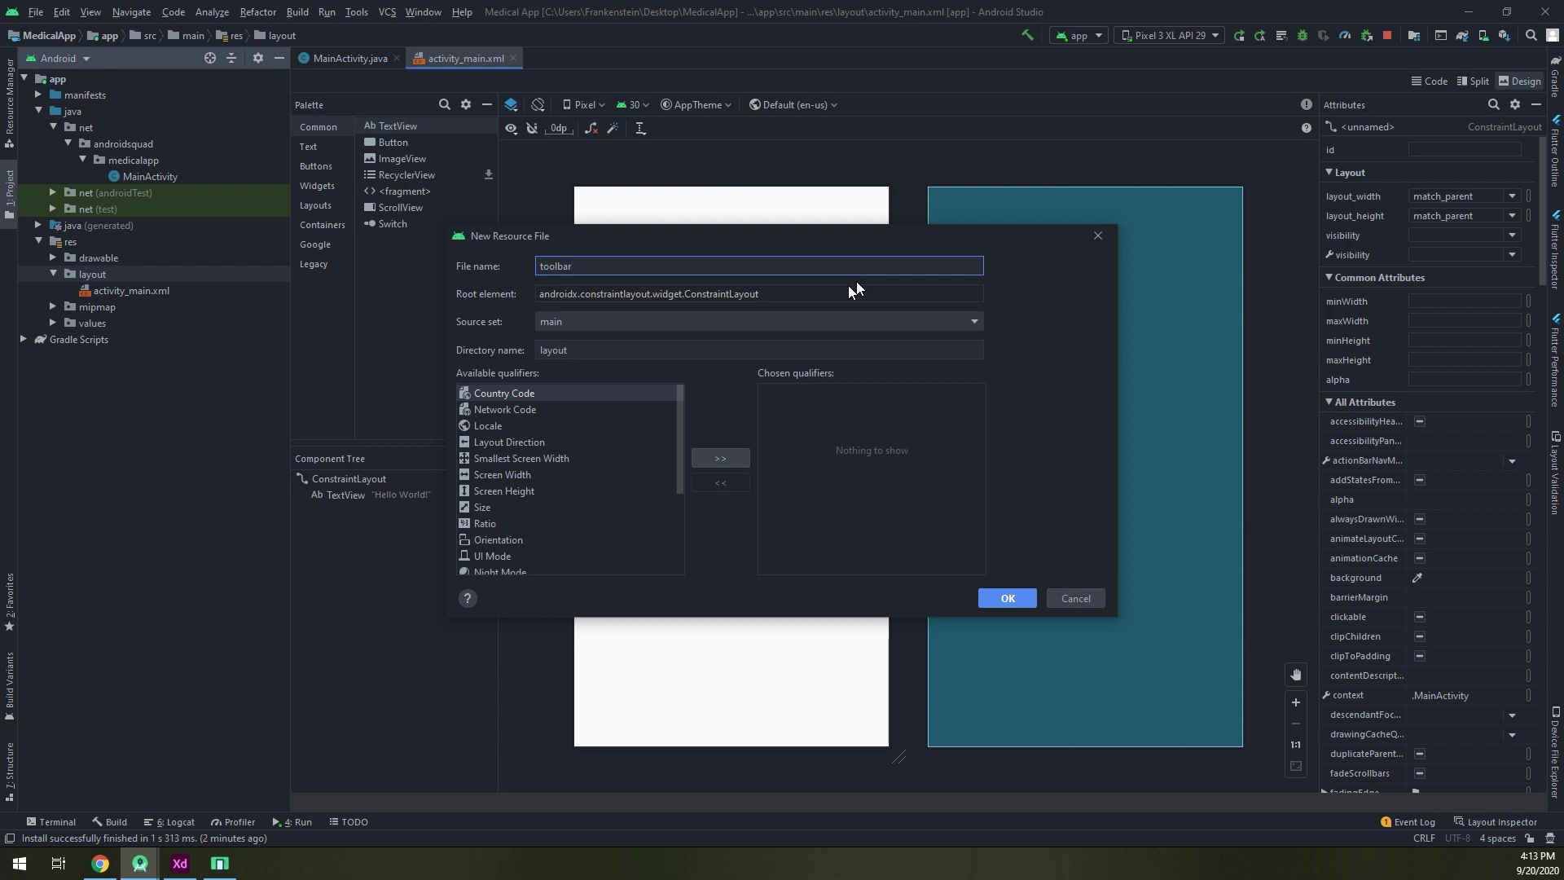
click(849, 290)
key(ctrl+a)
text(too)
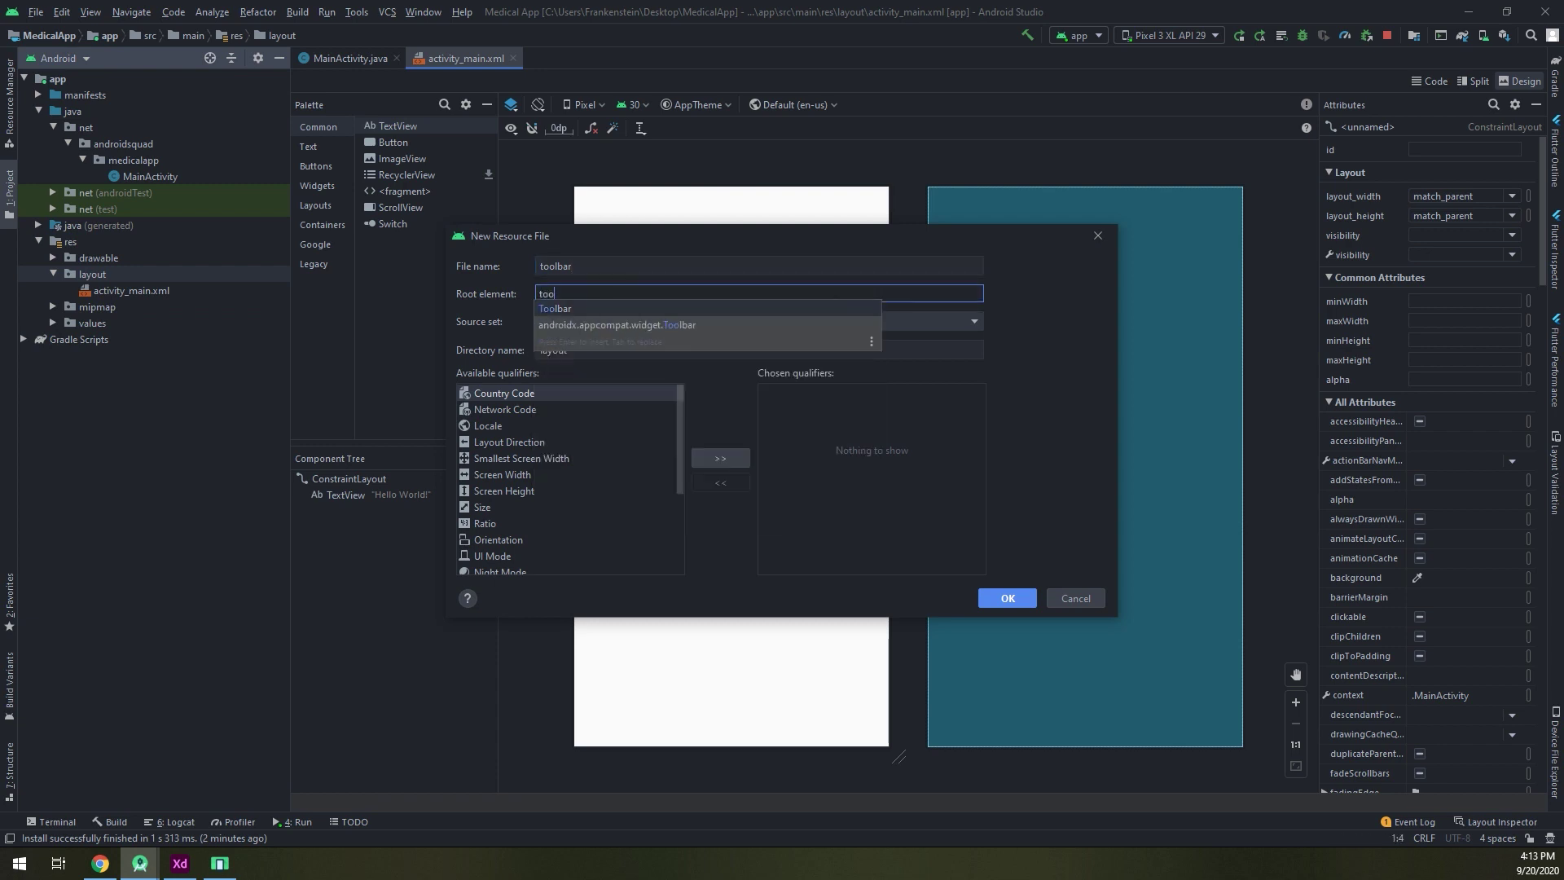
click(706, 326)
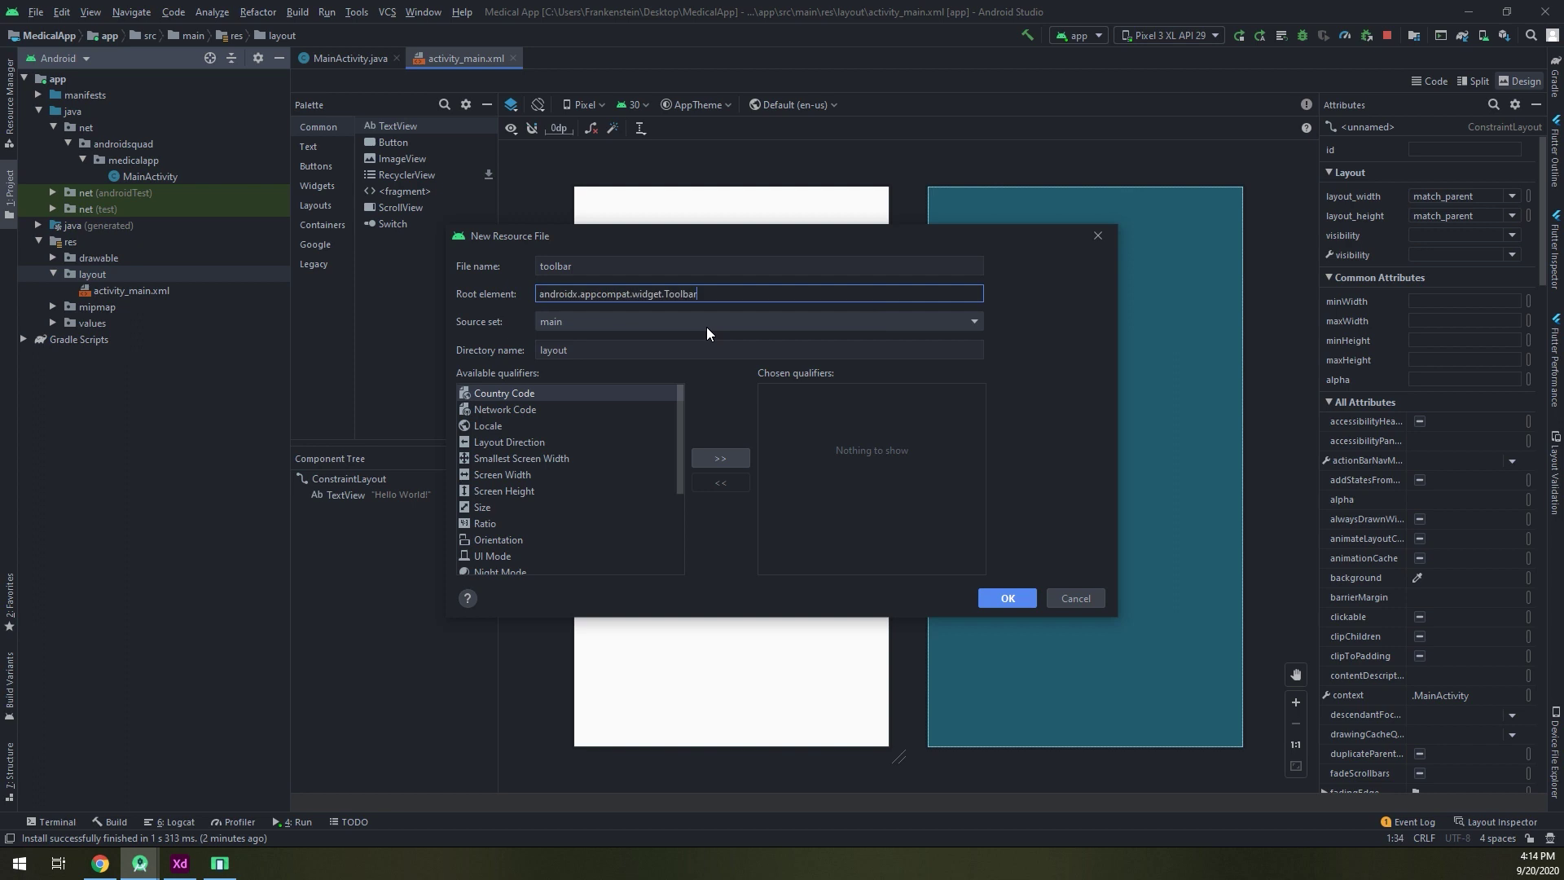
Create toolbar.xml and put layout_height on its own line.
click(1023, 599)
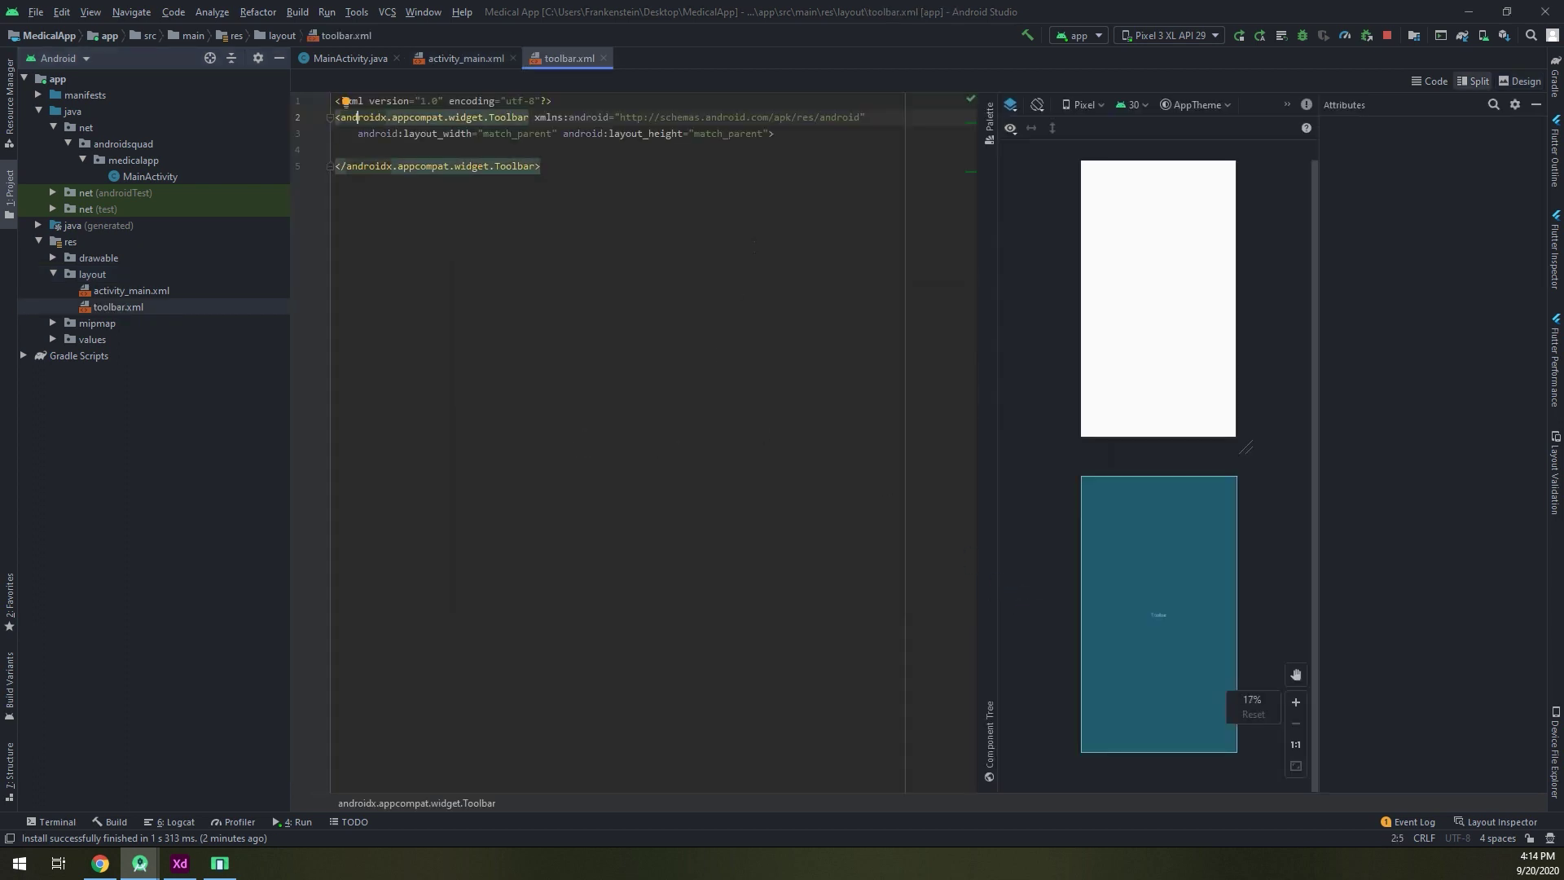
scroll(442, 179, up, 1)
scroll(442, 180, up, 1)
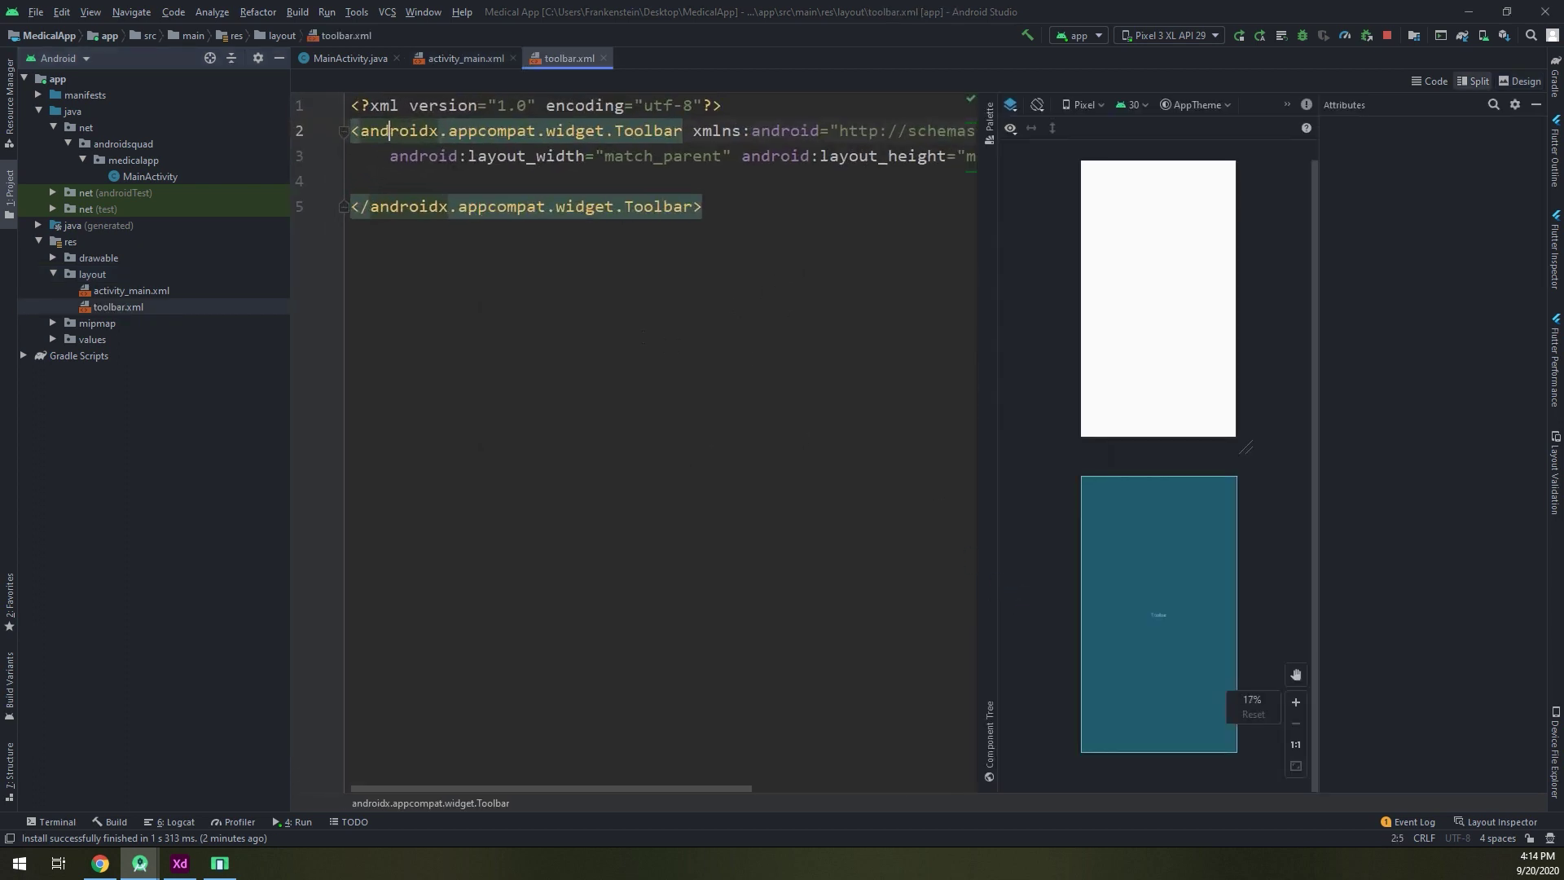
click(277, 59)
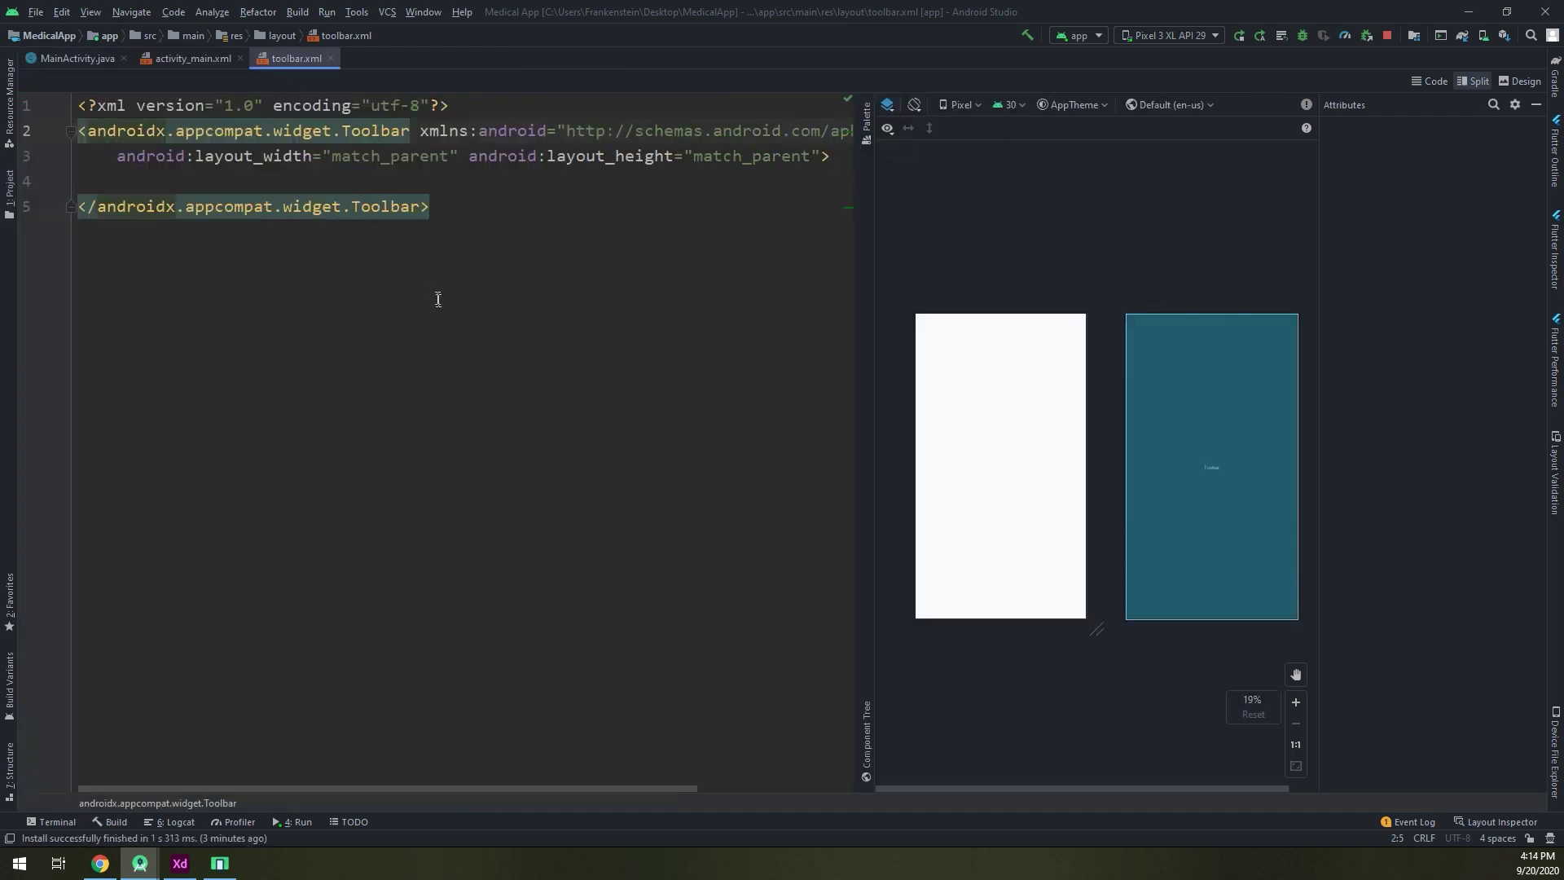
click(468, 157)
key(Return)
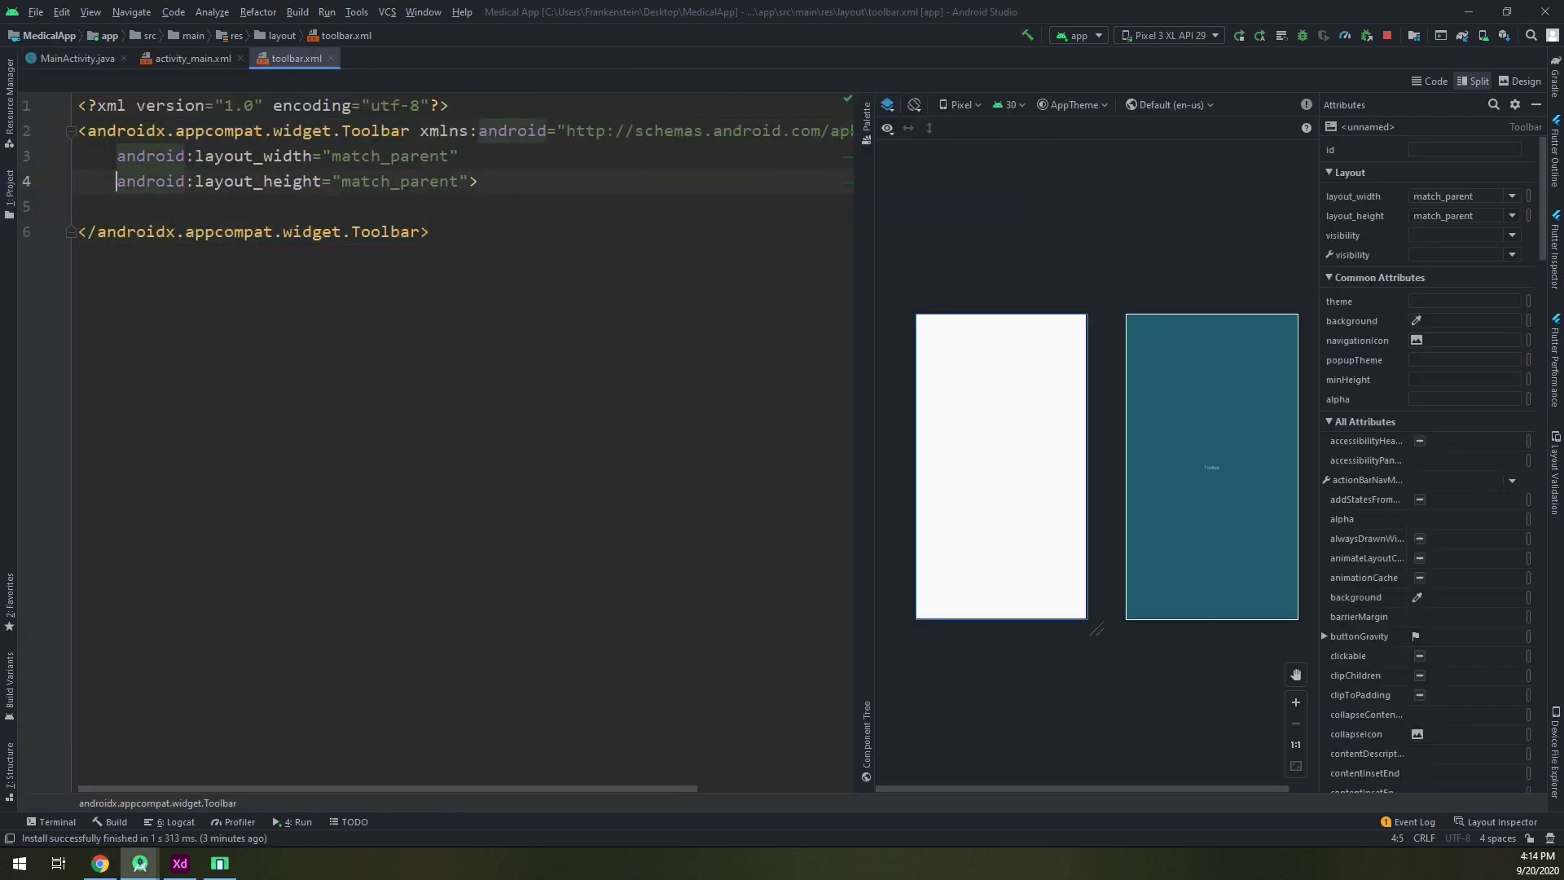
click(468, 181)
key(Return)
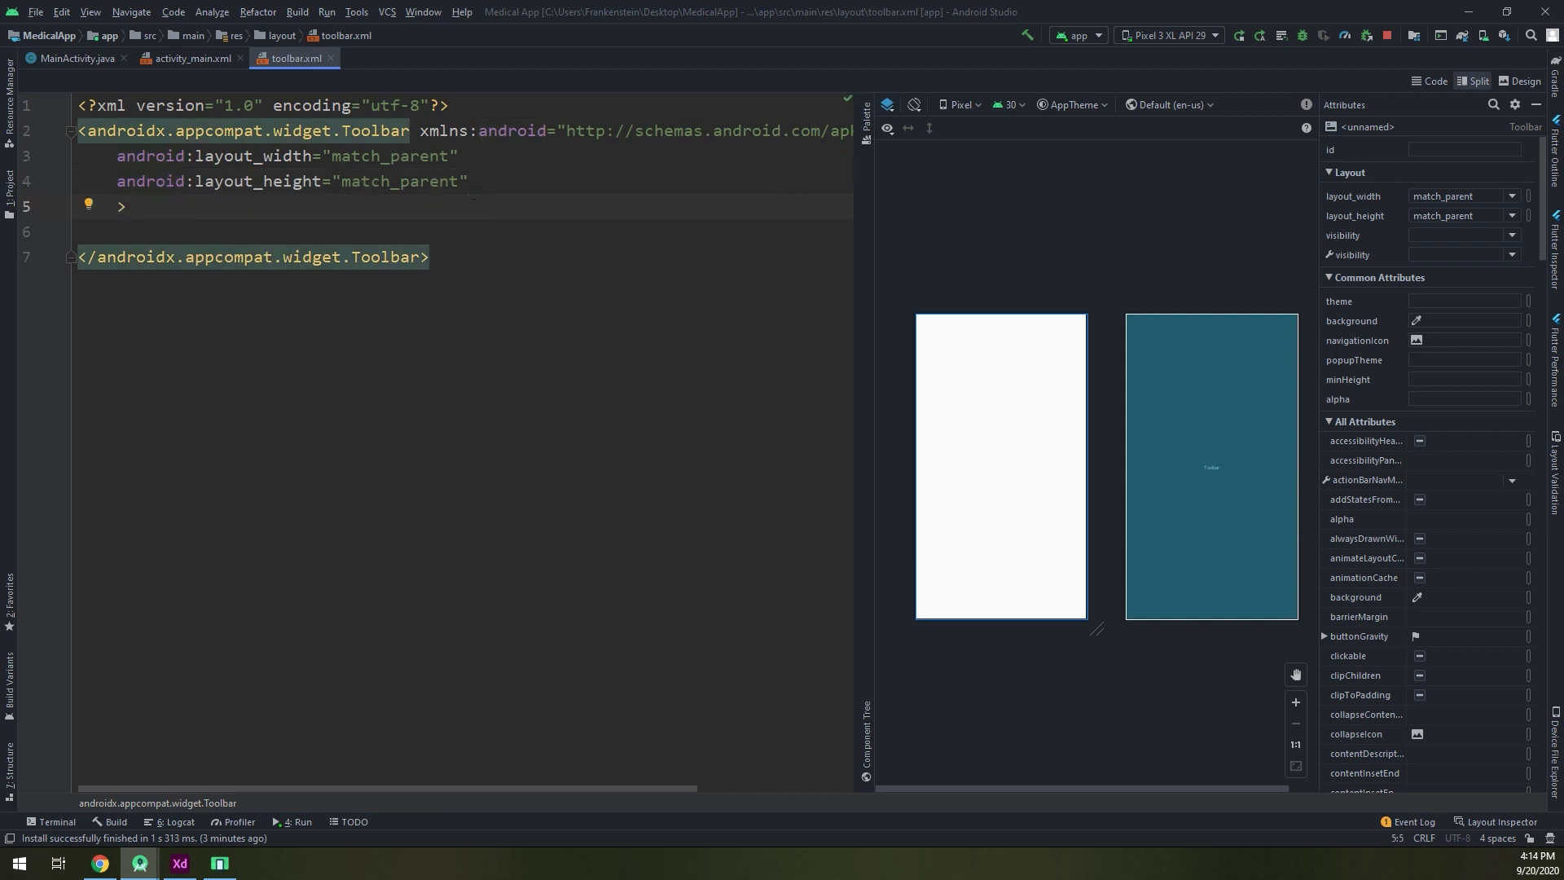
key(BackSpace)
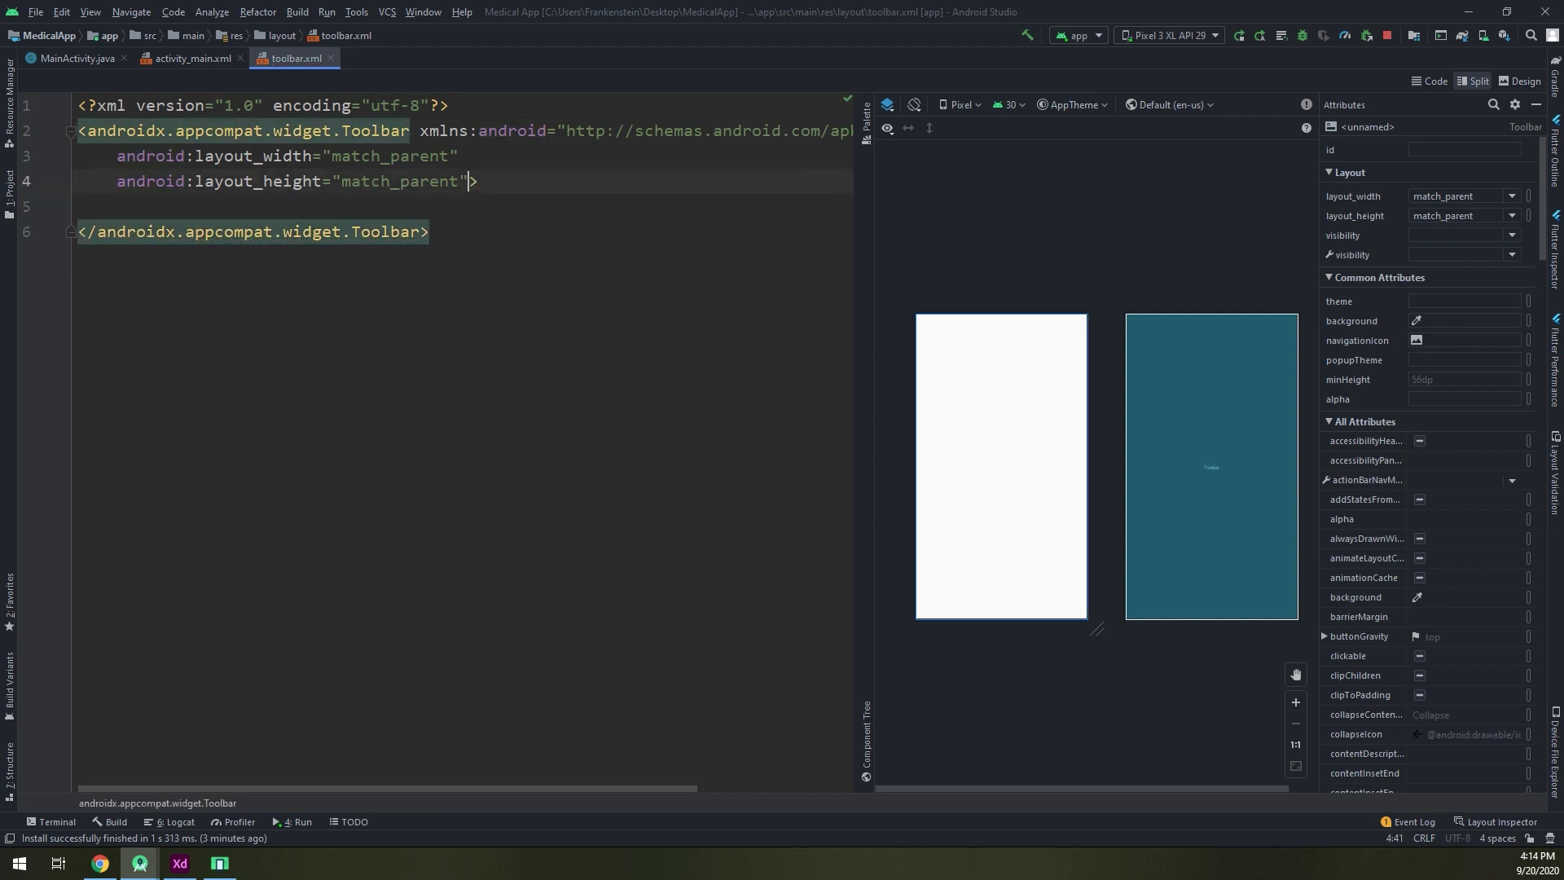
Keep the Toolbar width at match_parent and set its height to wrap_content.
double_click(389, 156)
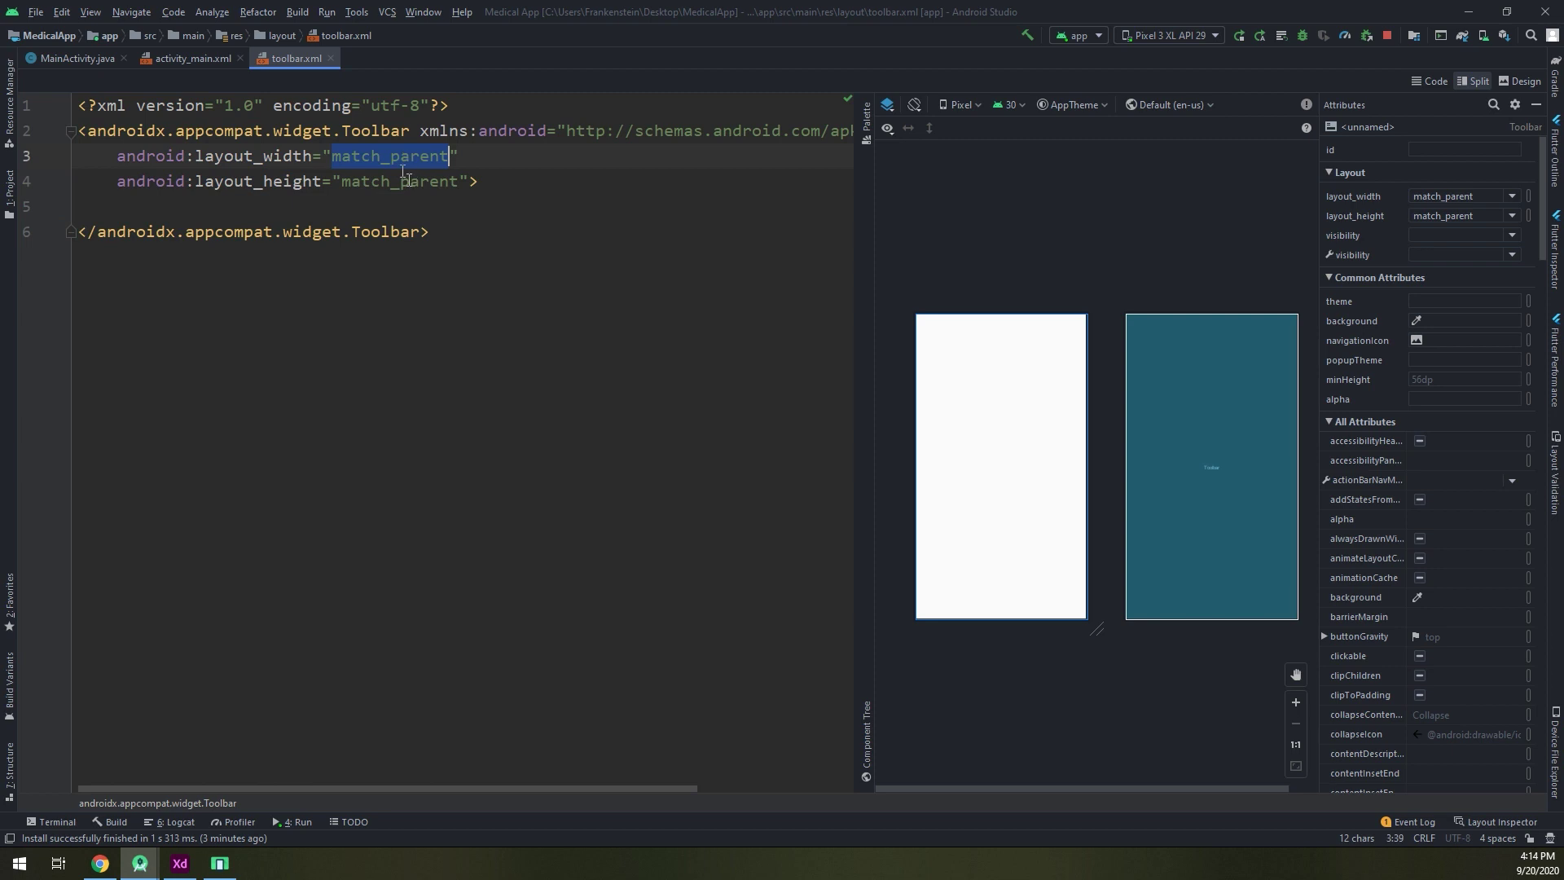
text(ma)
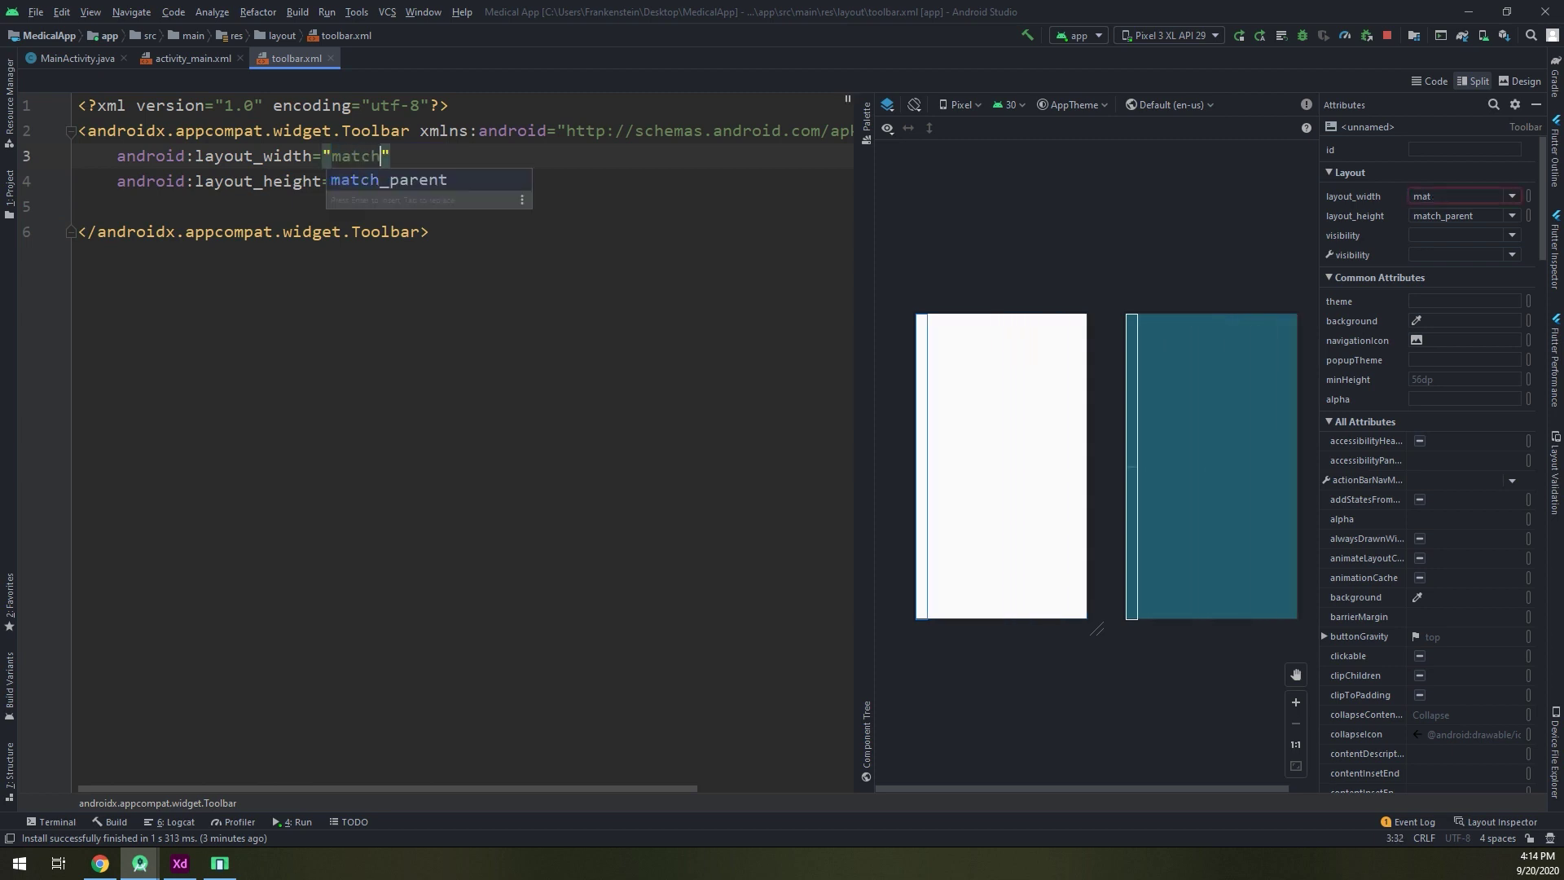
key(Return)
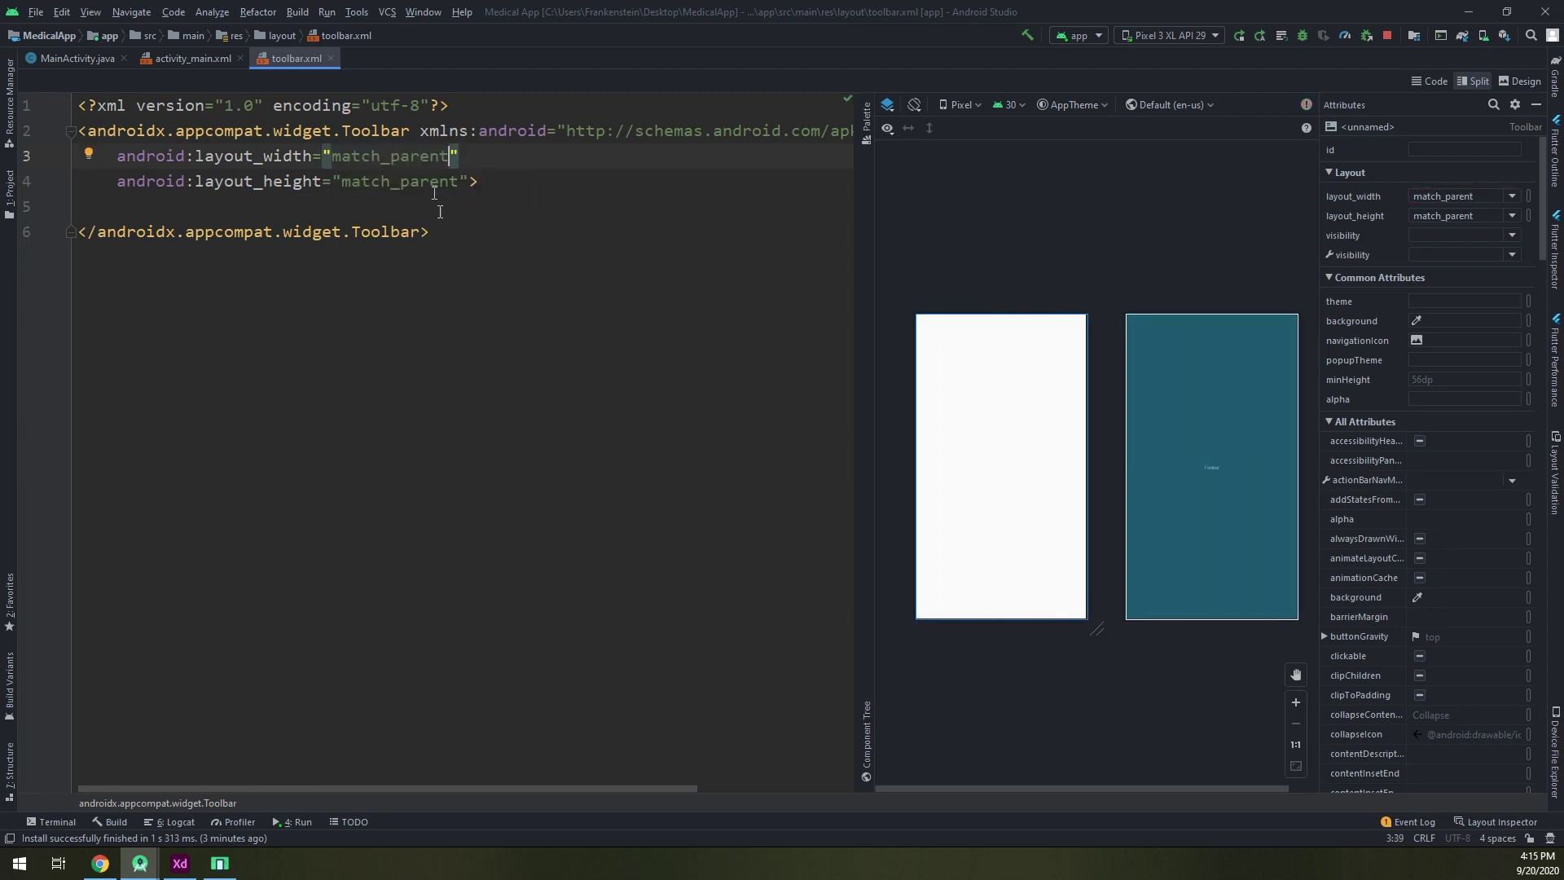
double_click(397, 181)
text(wr)
key(Return)
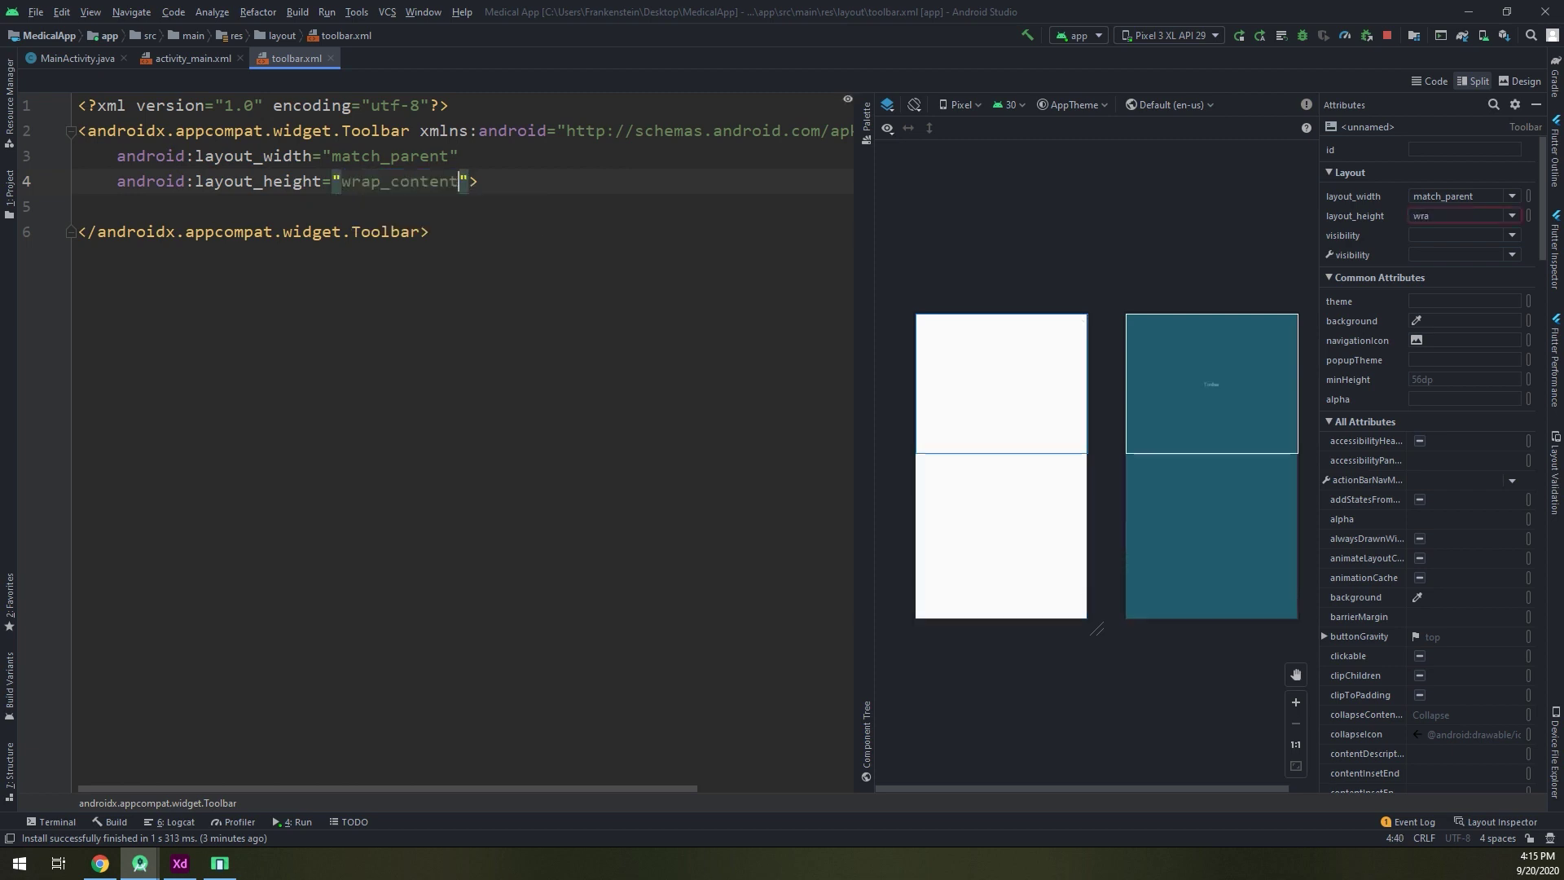
click(1047, 339)
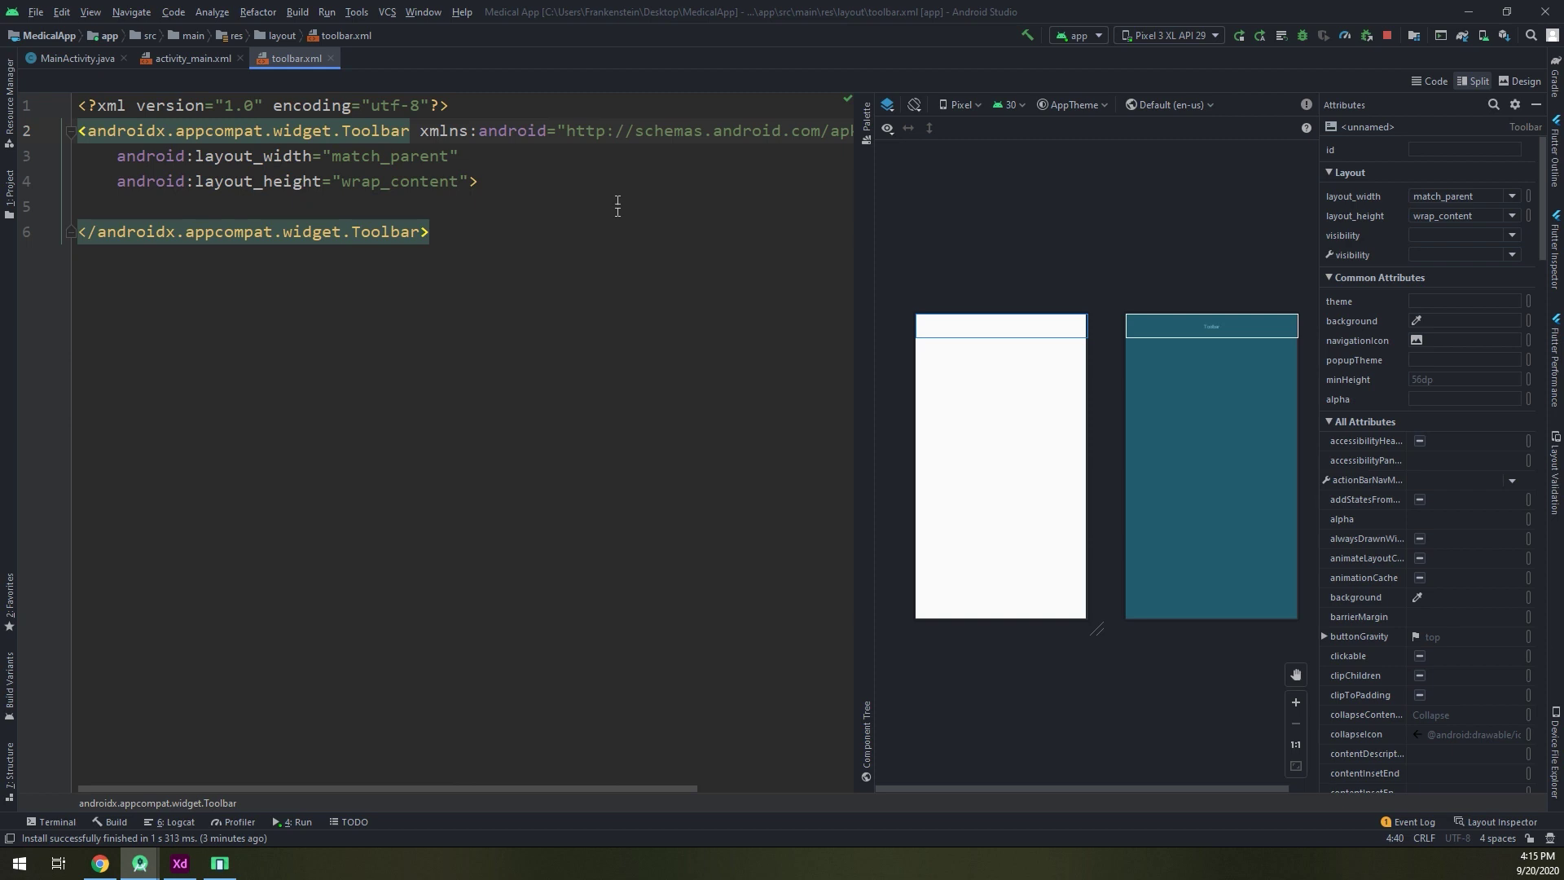
Add an android:background attribute to the Toolbar, initially set to colorAccent.
click(469, 182)
key(Return)
key(Return)
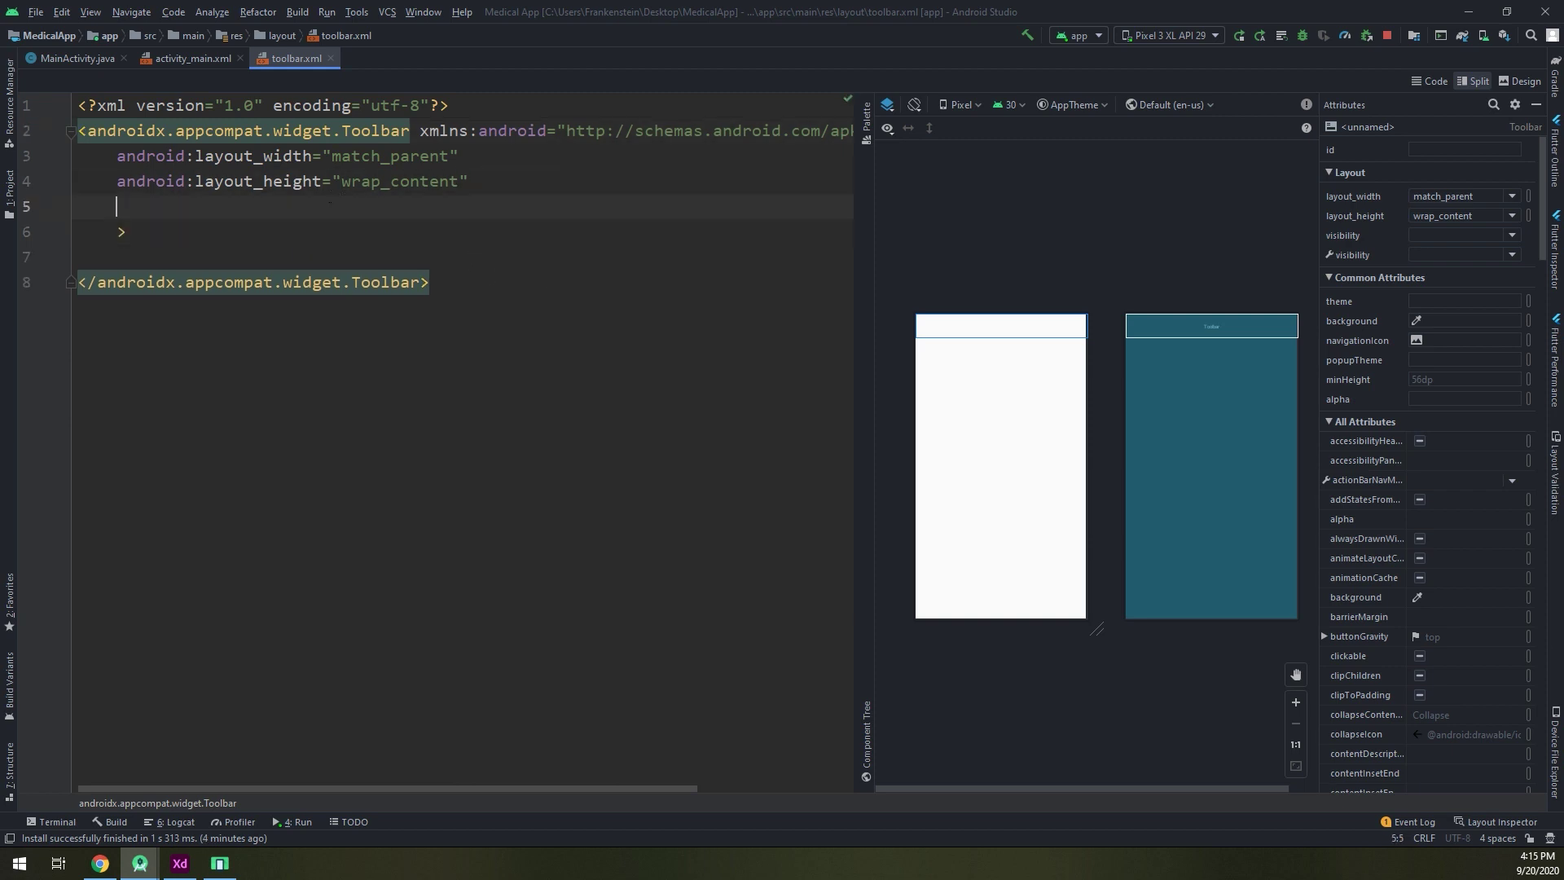
text(android)
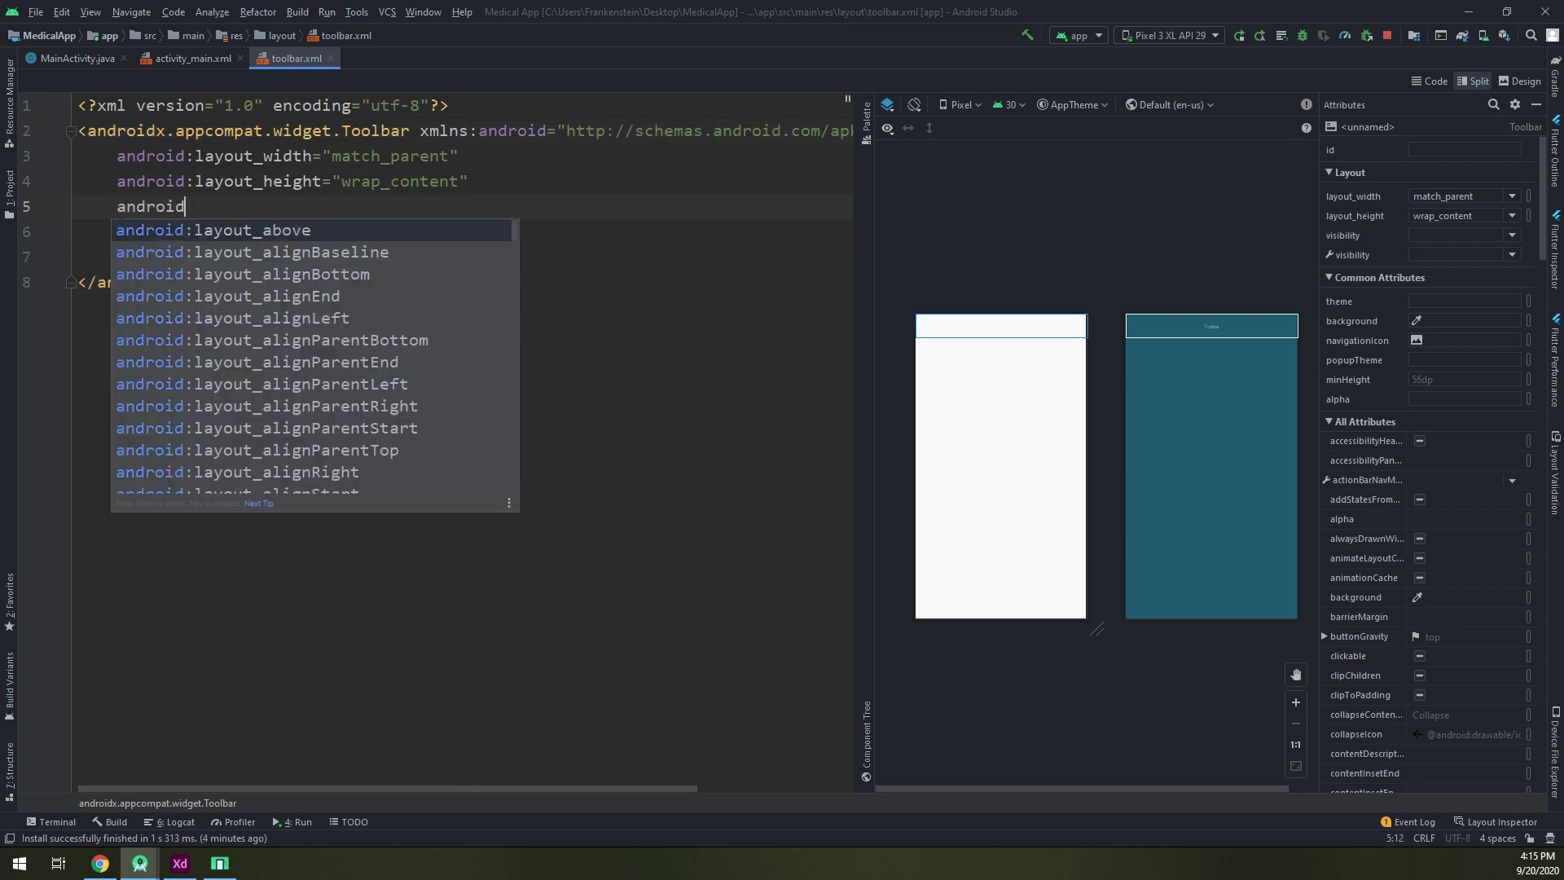
text(:back)
key(Return)
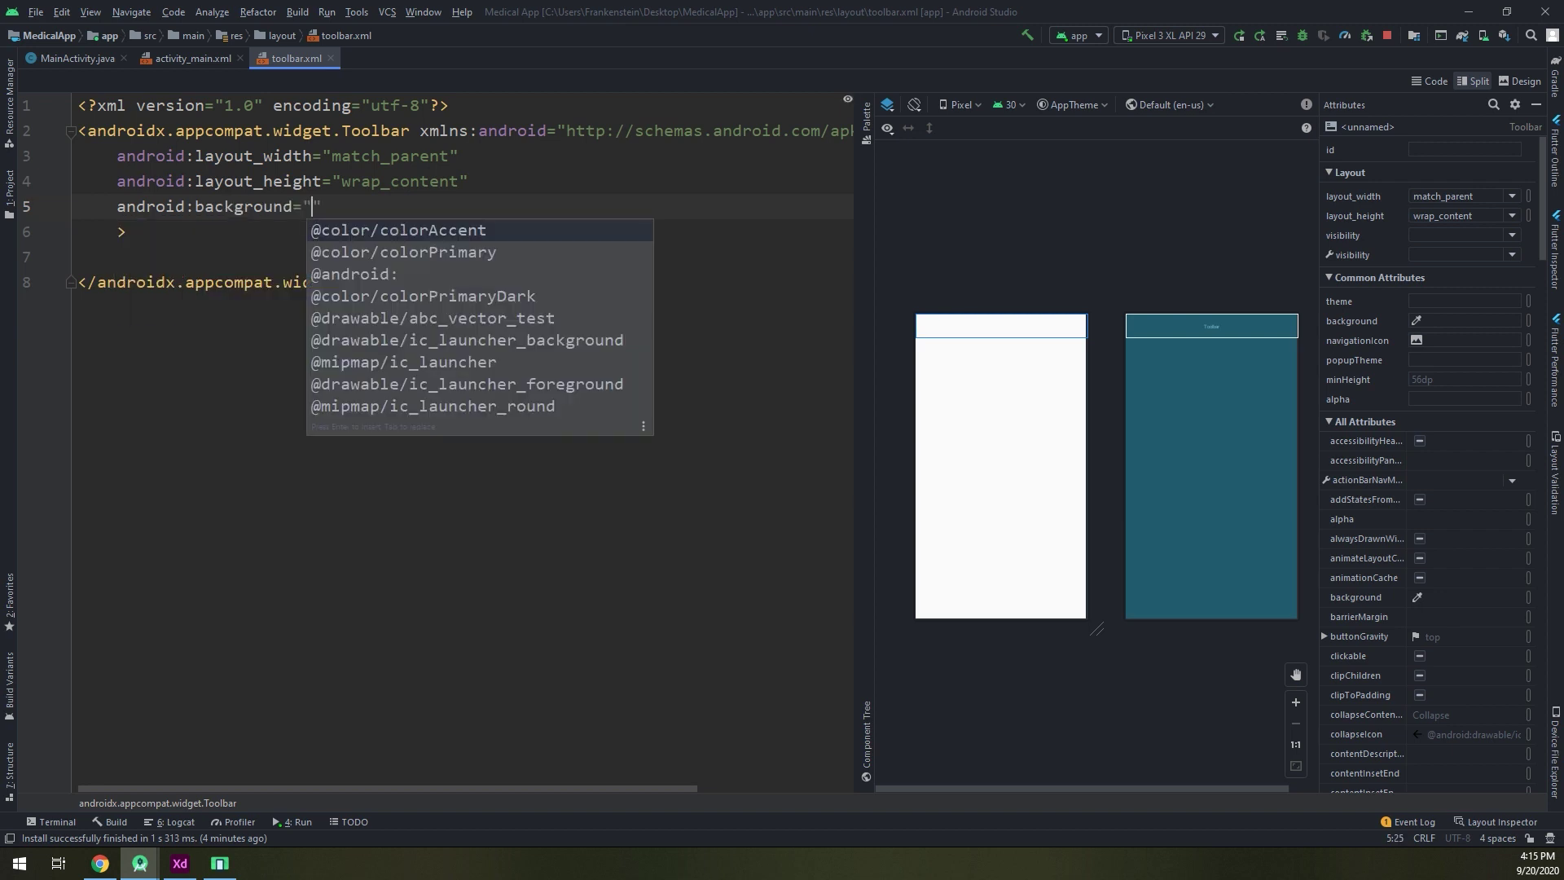
text(@colo)
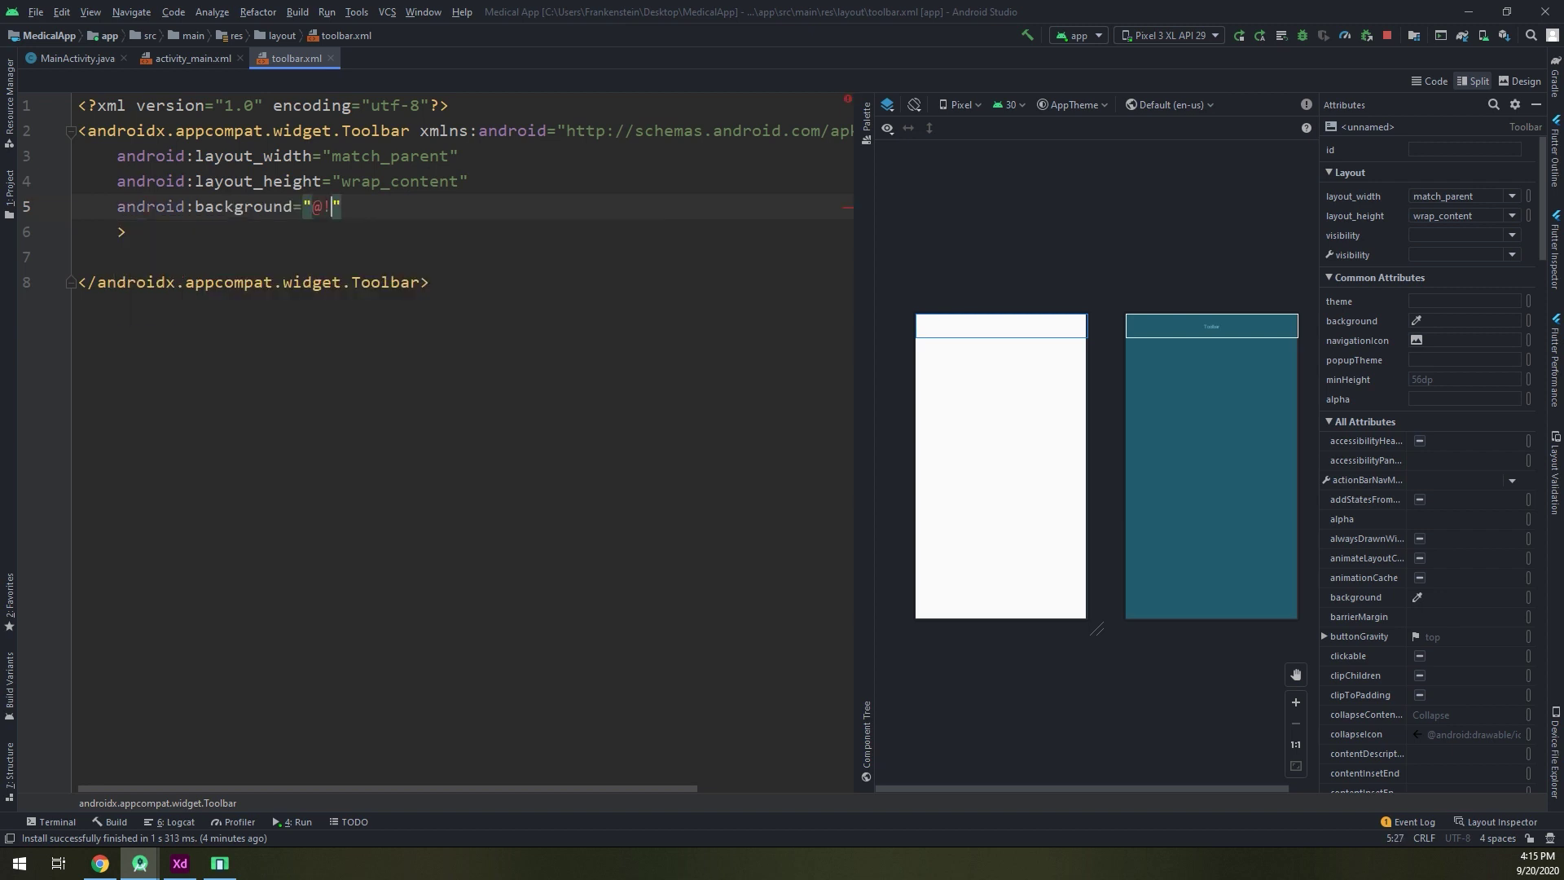
key(Return)
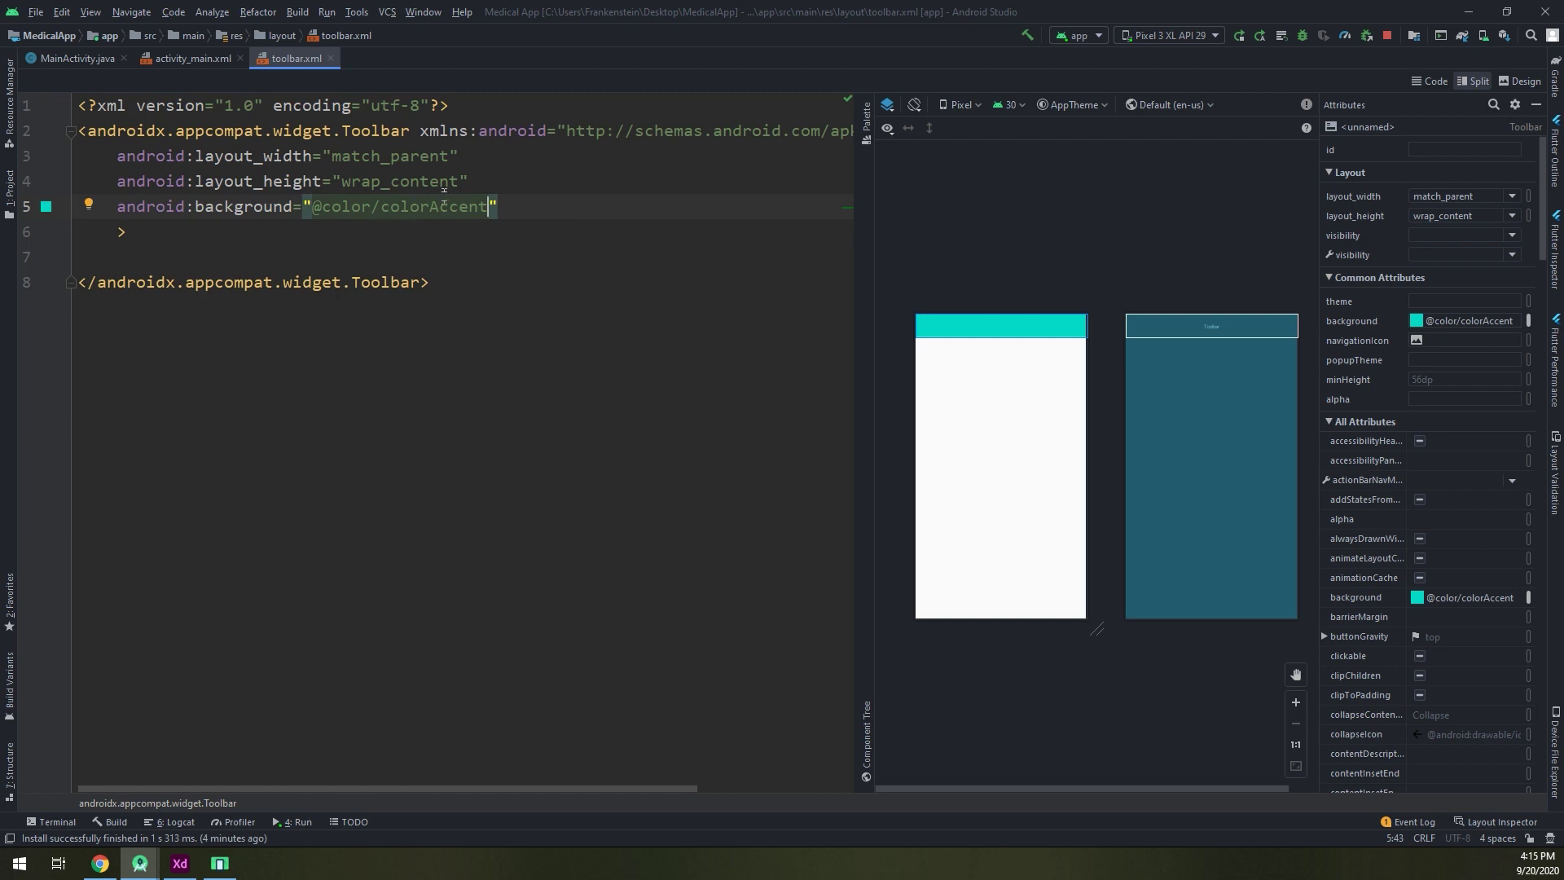
Change the background to colorPrimaryDark and close the tag on that line.
click(47, 208)
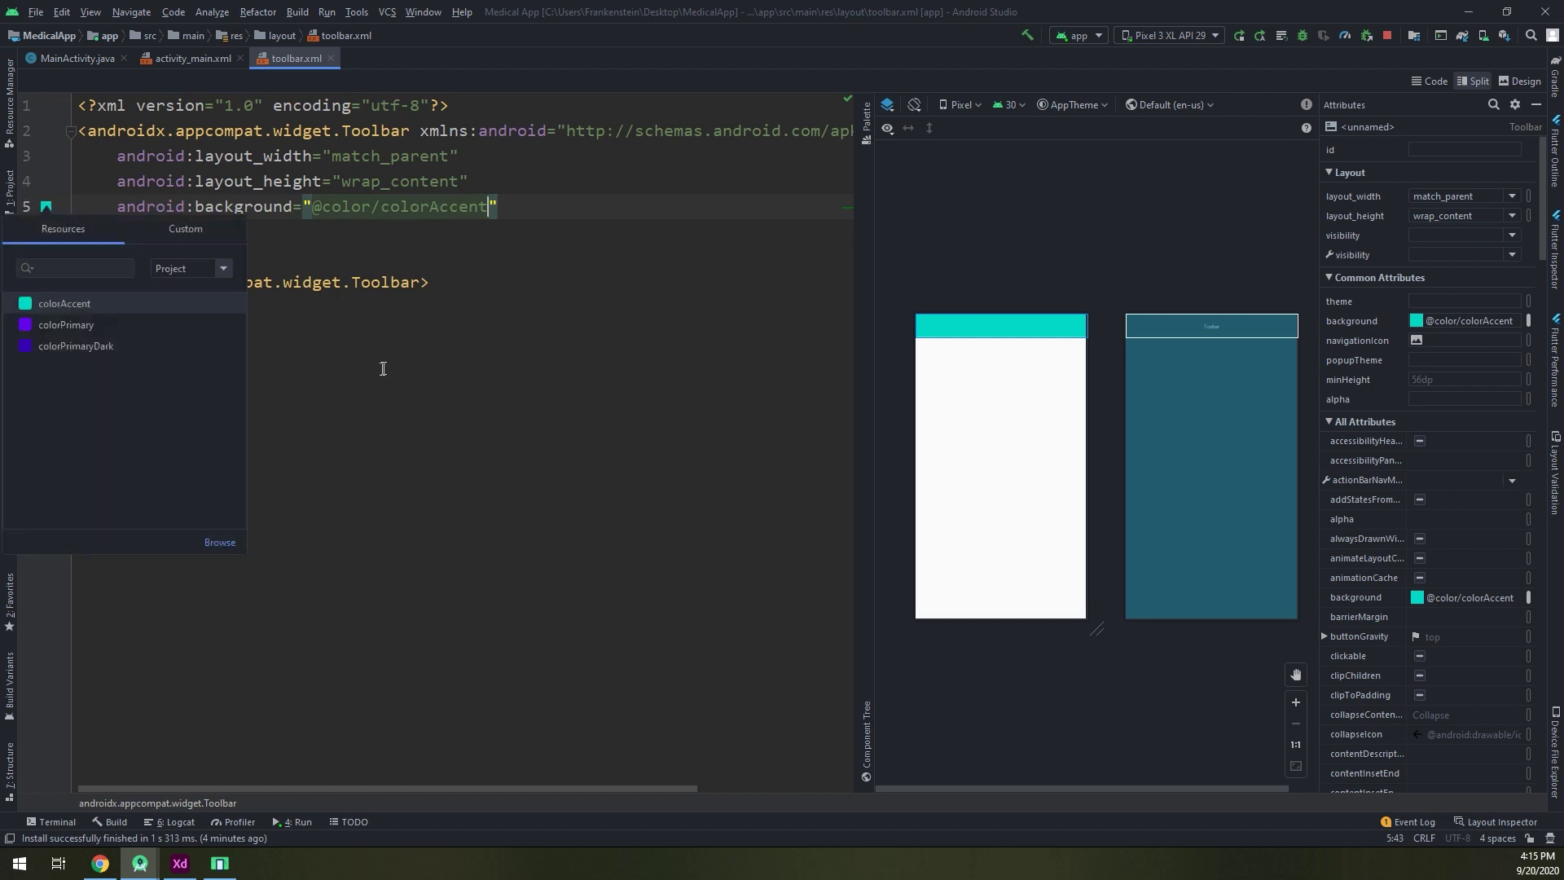
click(67, 324)
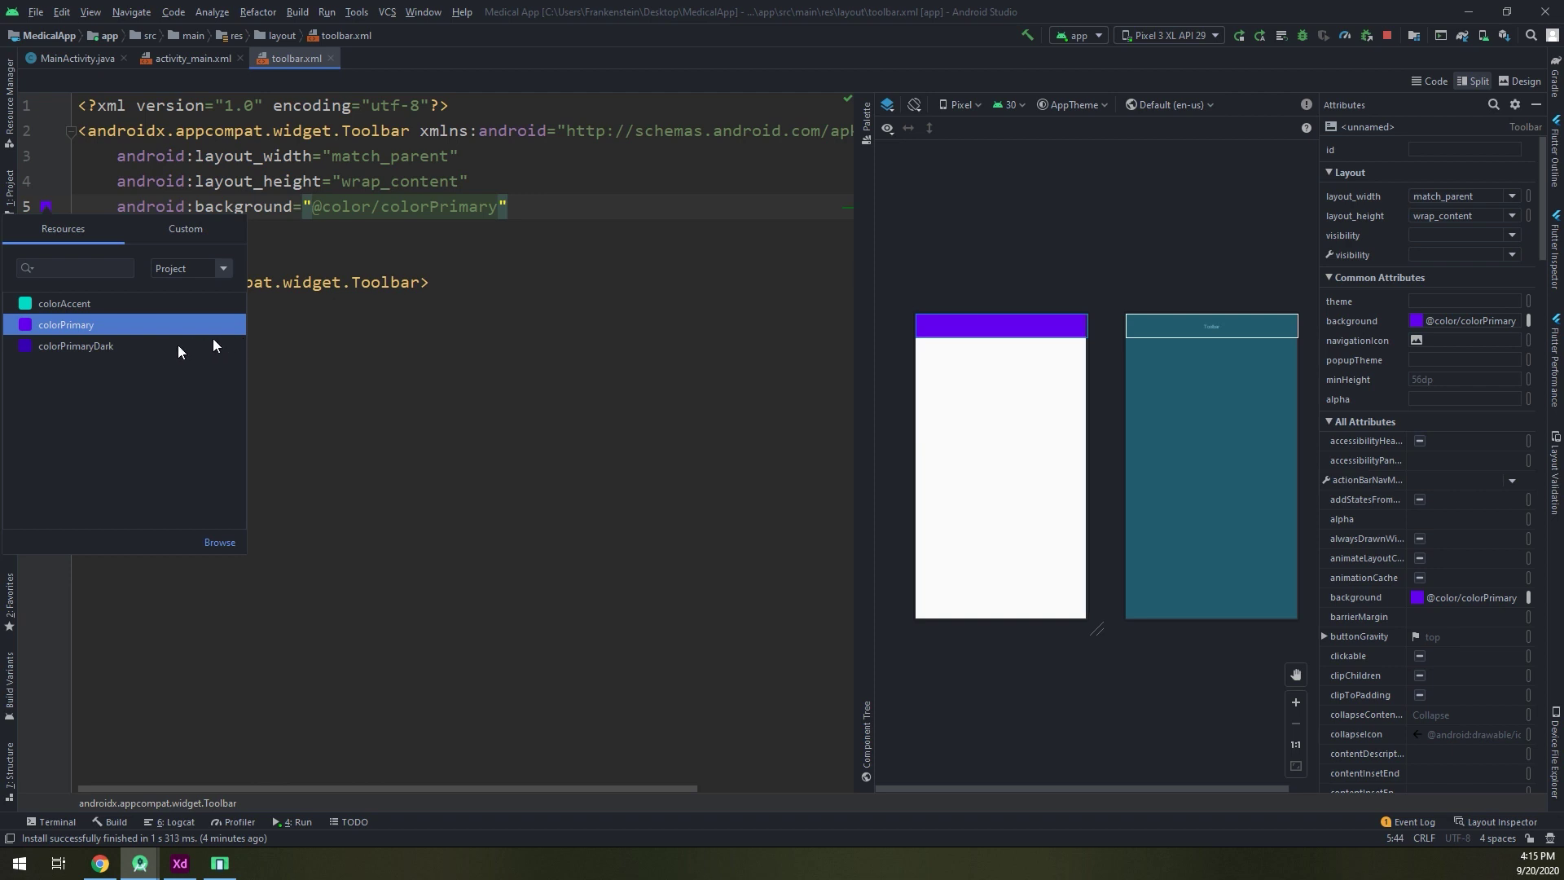
click(144, 346)
click(537, 263)
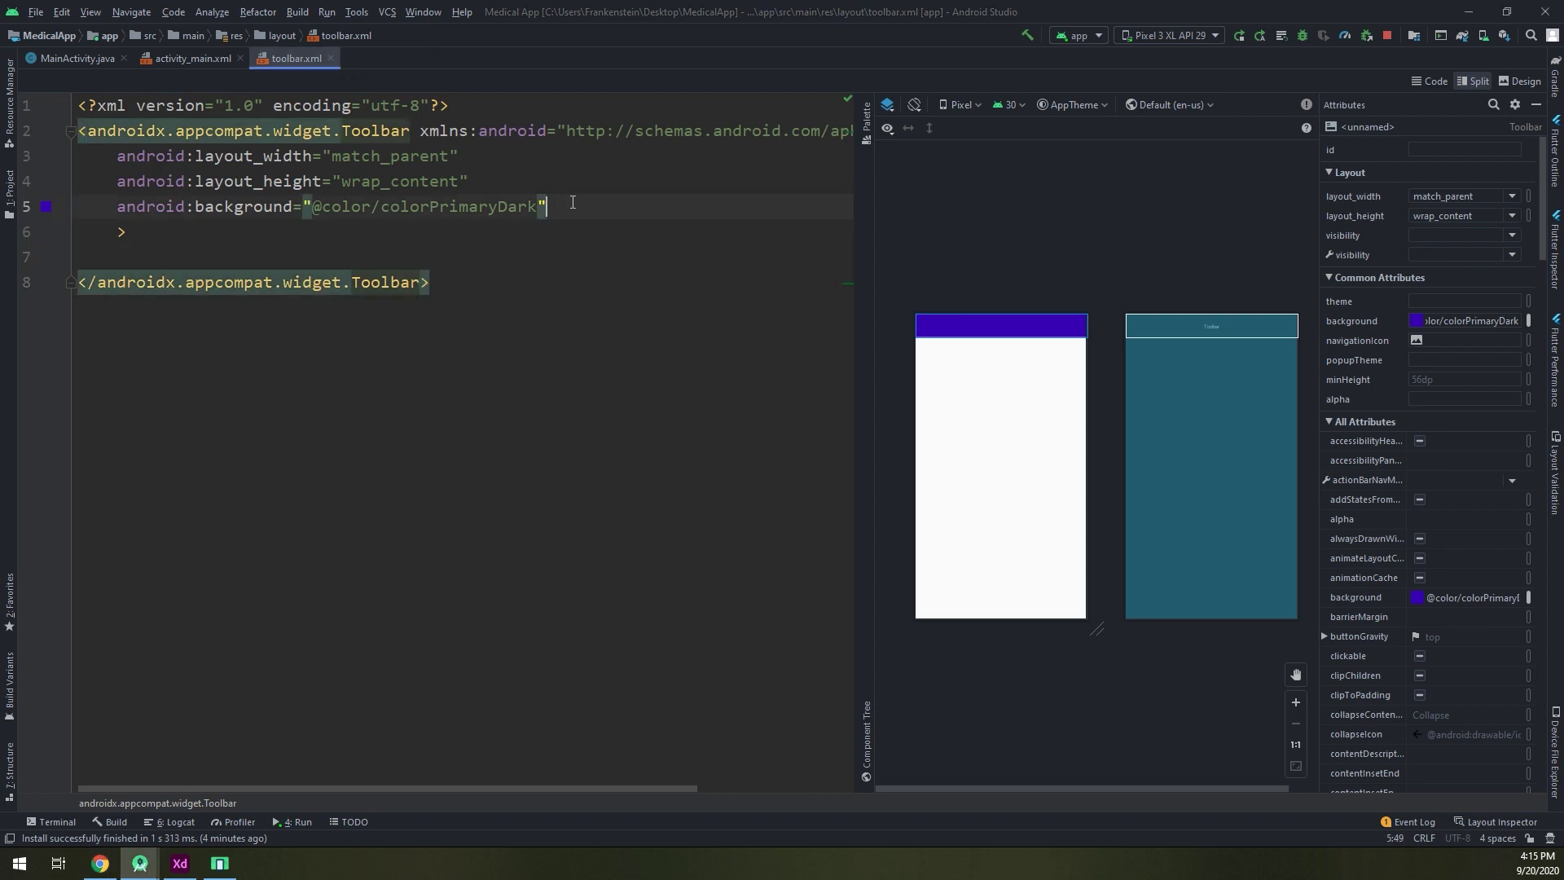
key(ctrl+alt+l)
key(Delete)
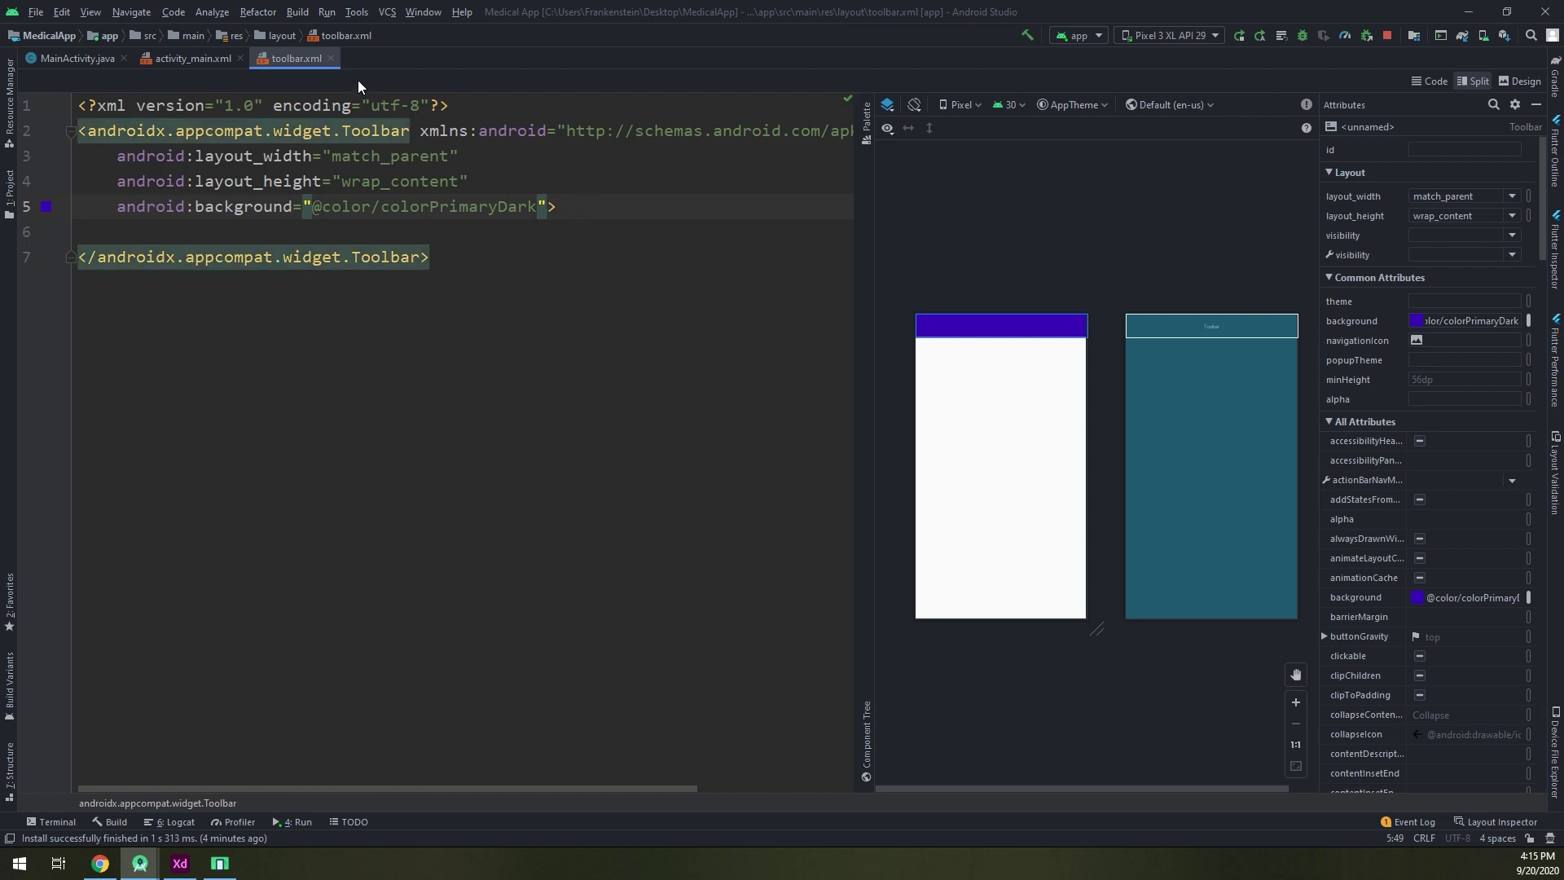
Add android:elevation="4dp" to the Toolbar and close toolbar.xml.
key(Return)
key(Return)
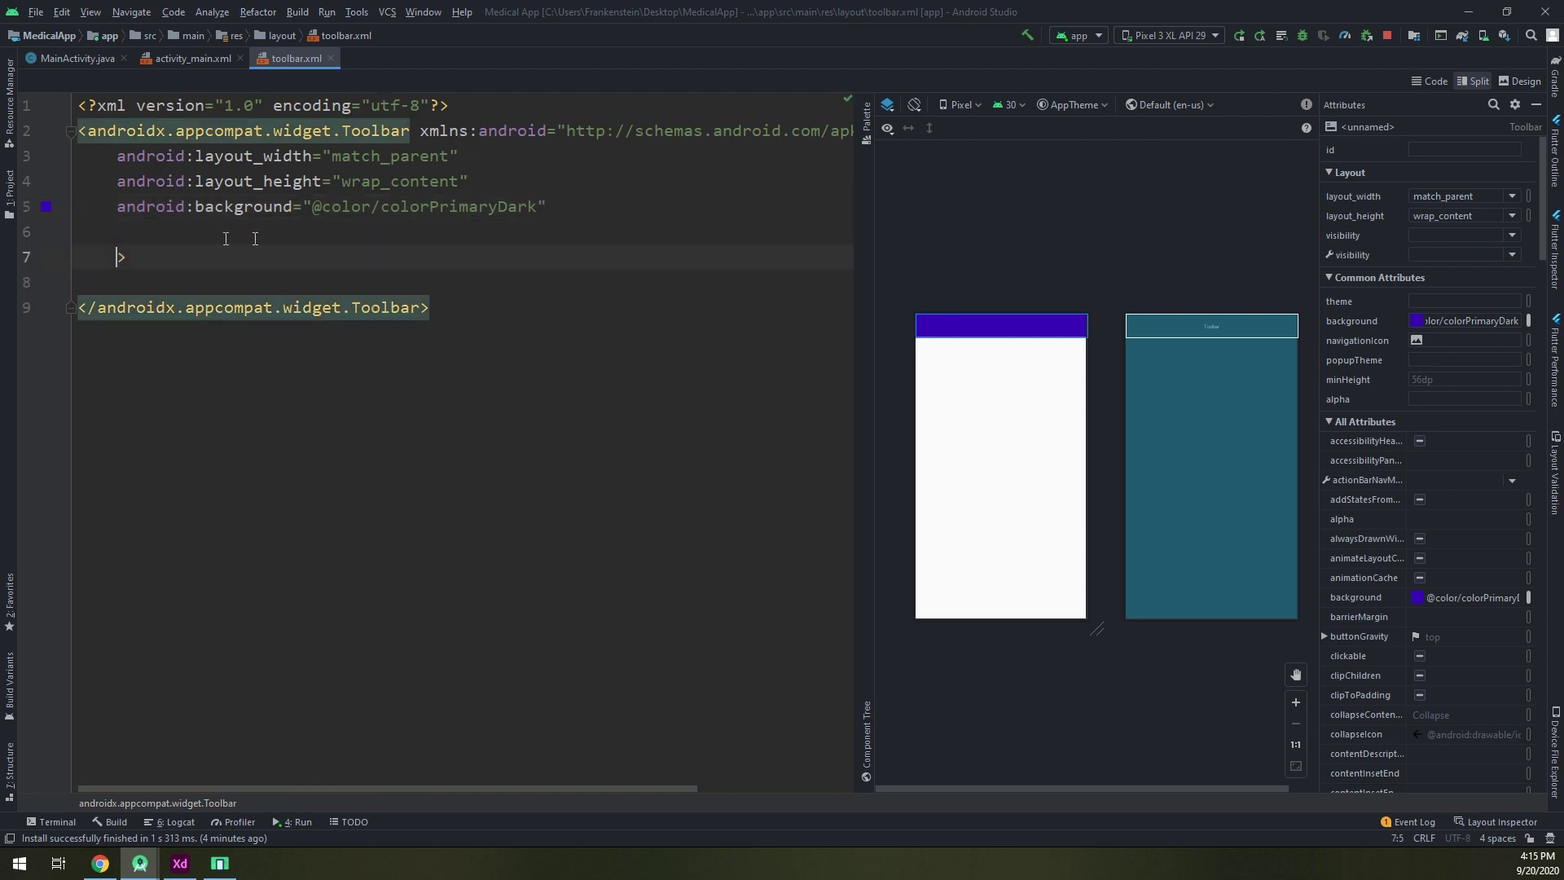
text(ev)
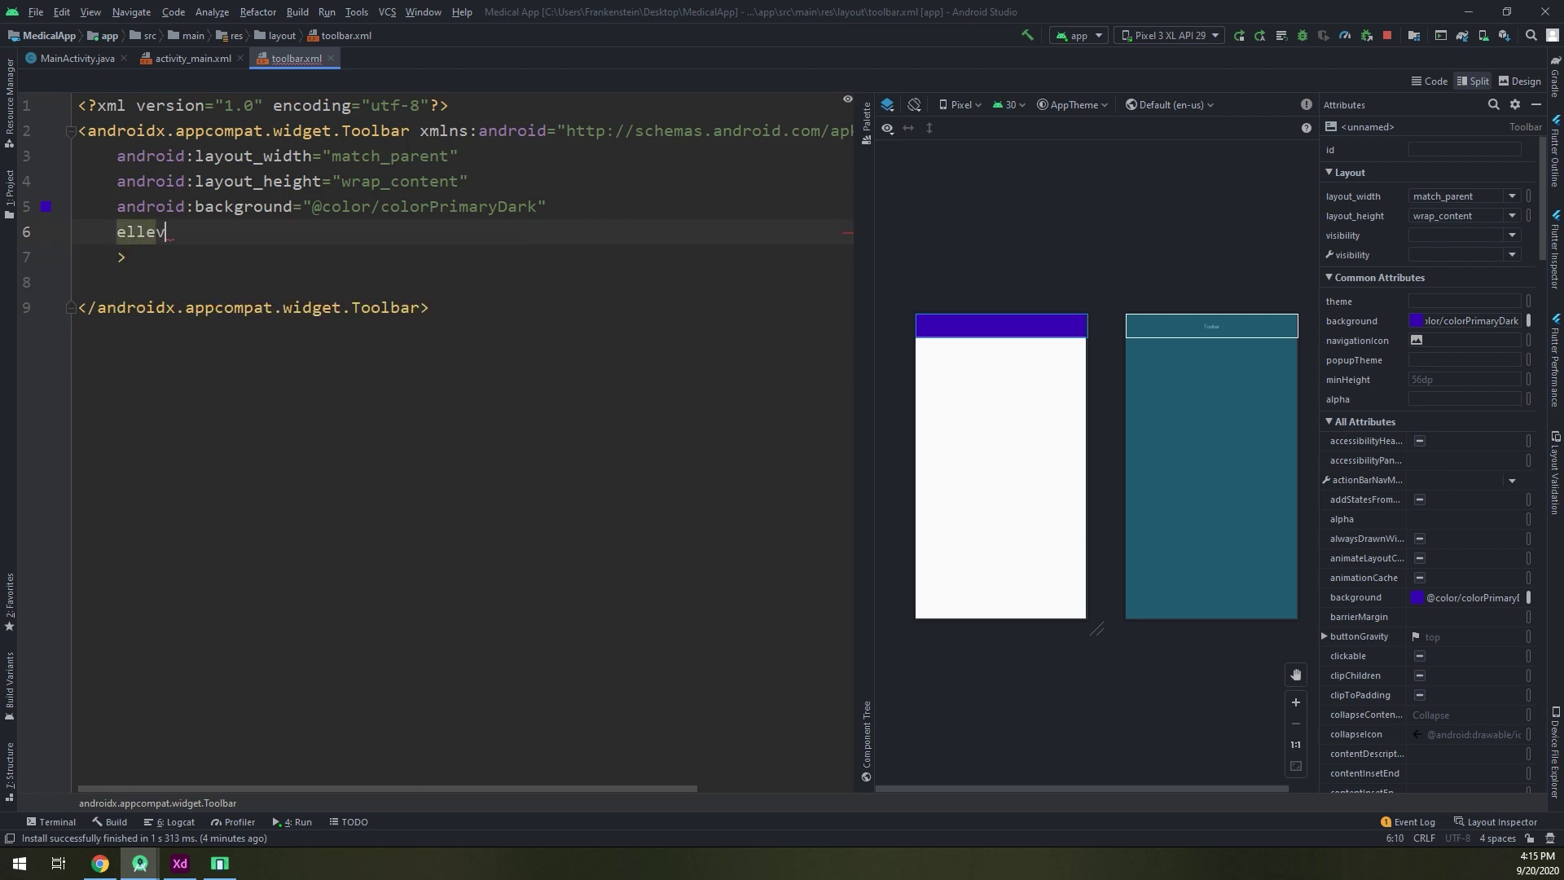
key(BackSpace)
key(BackSpace)
key(BackSpace)
text(e)
key(Return)
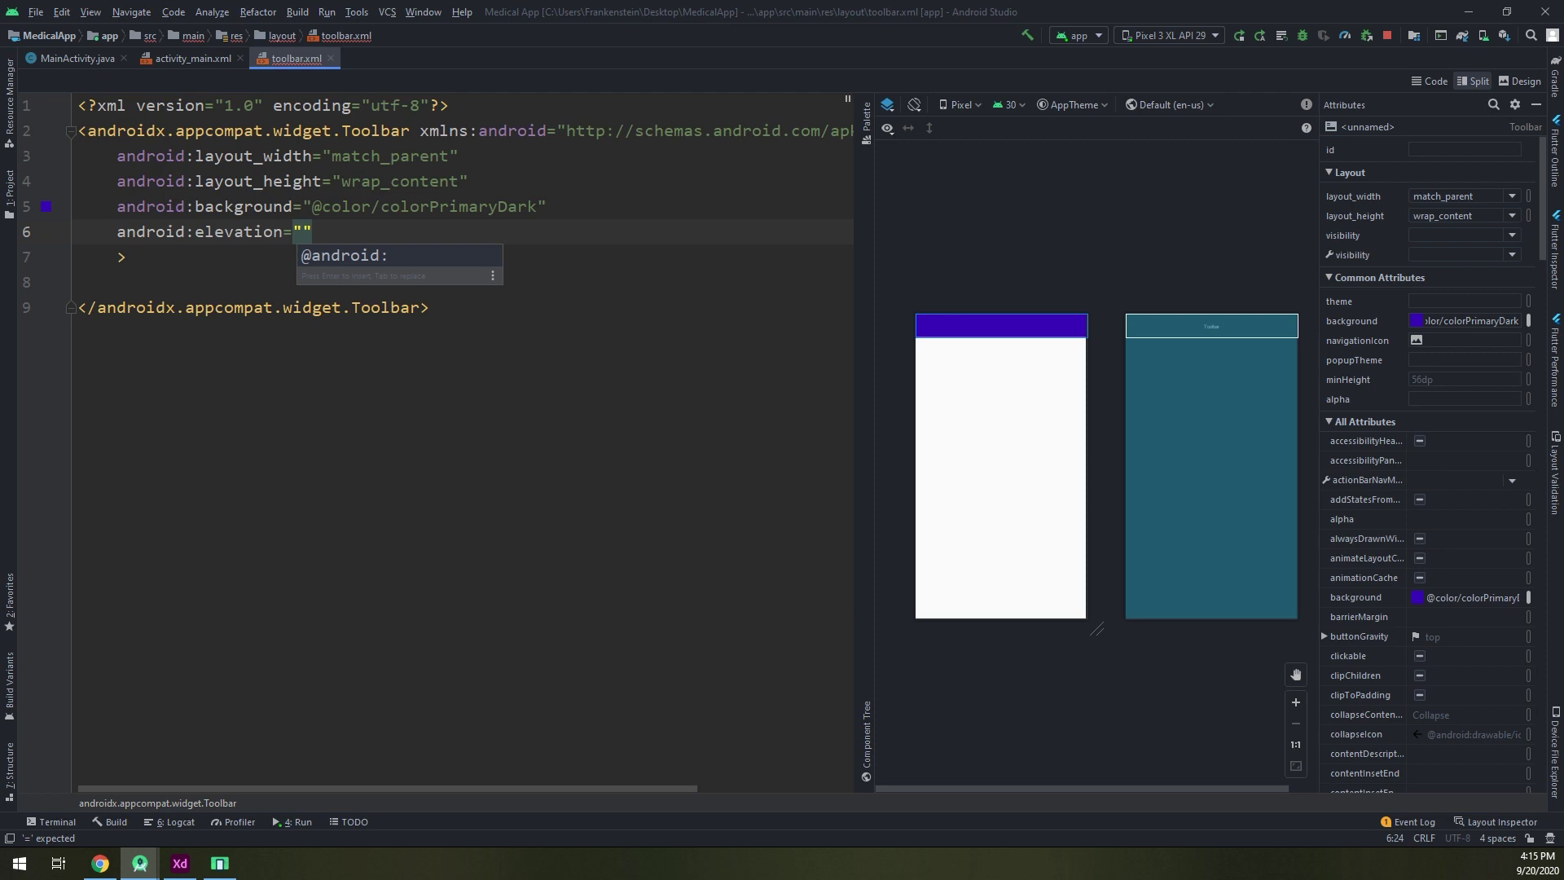
text(4dp)
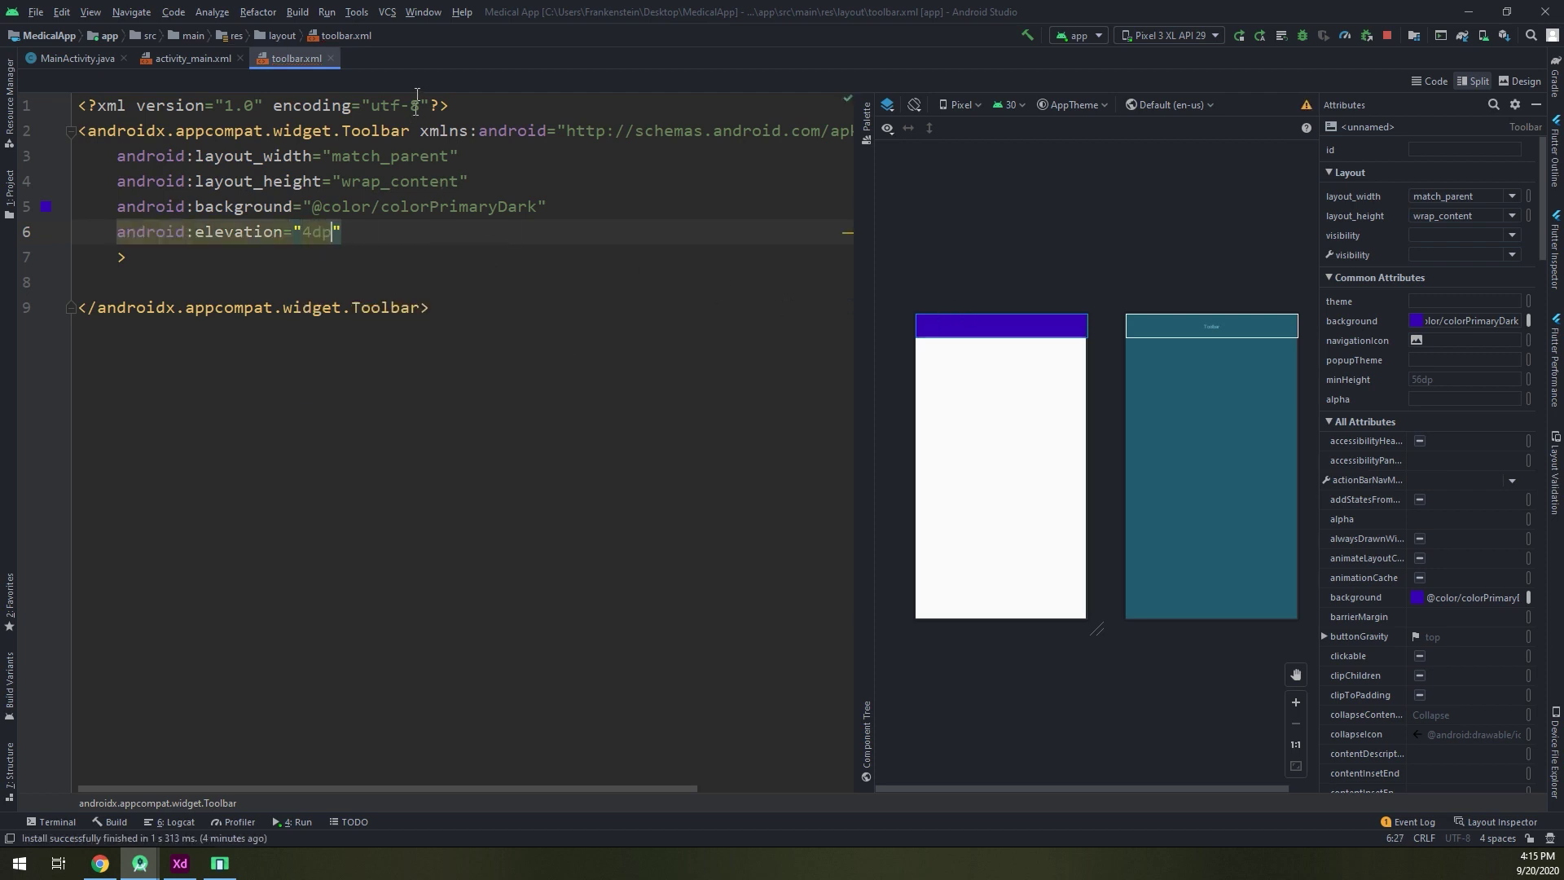
click(334, 59)
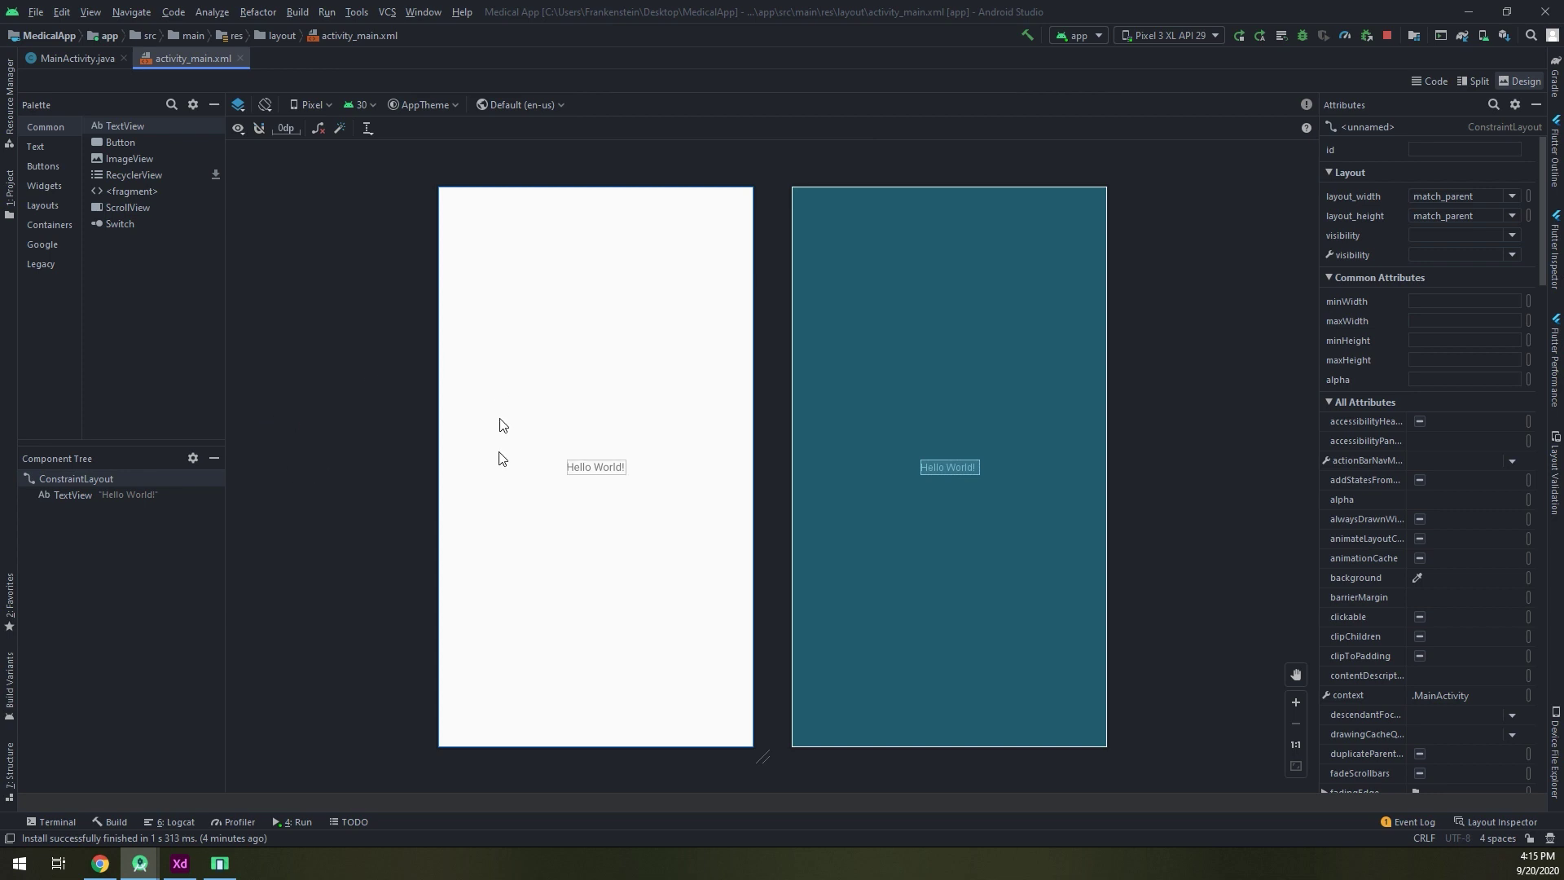
click(614, 474)
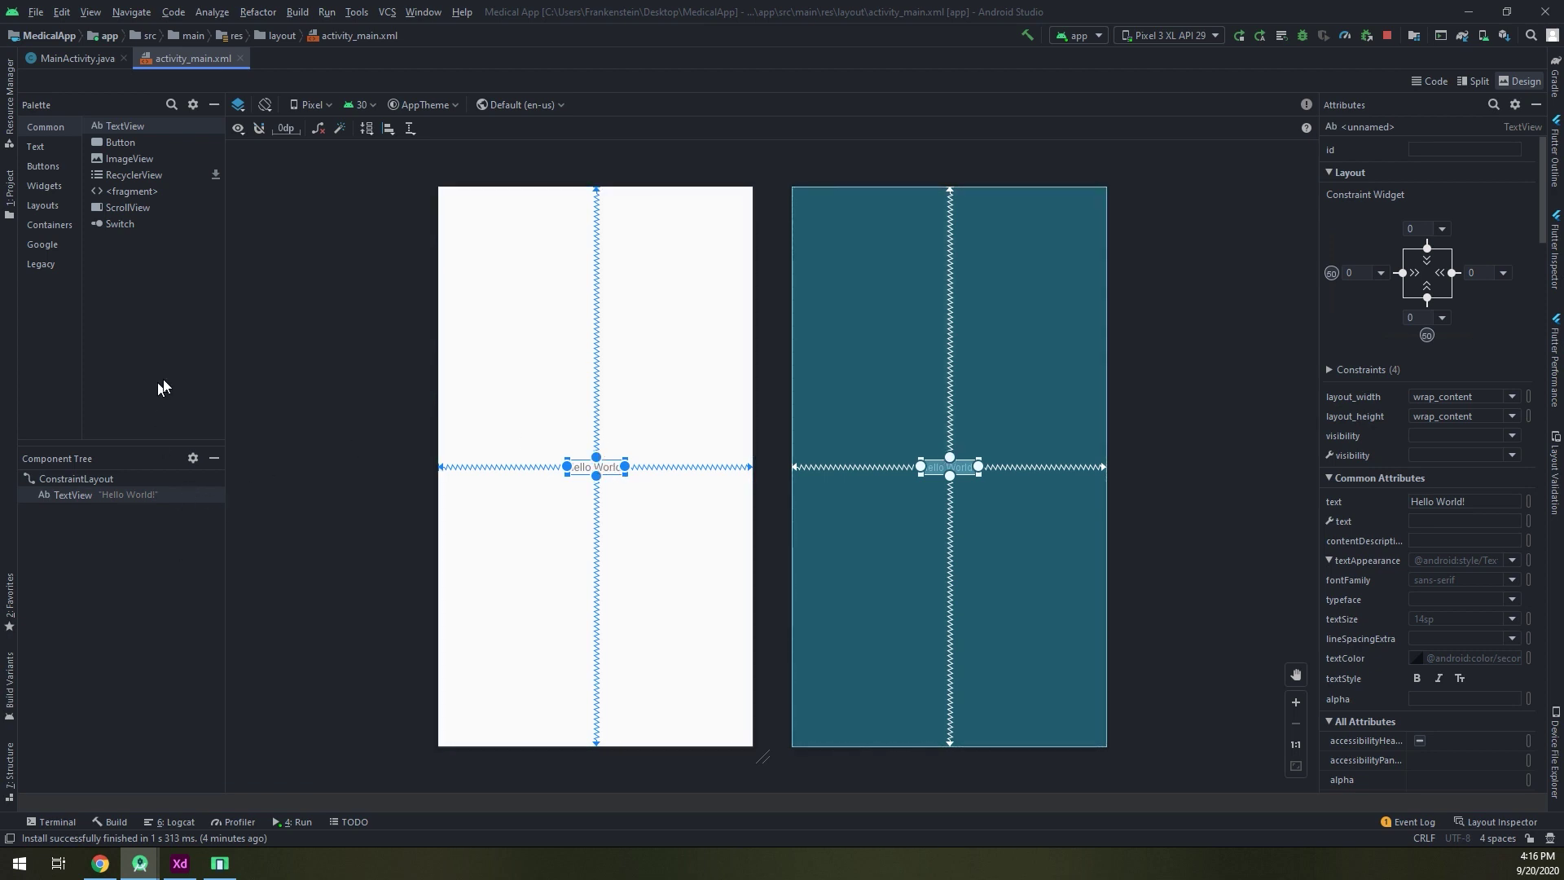
click(1435, 82)
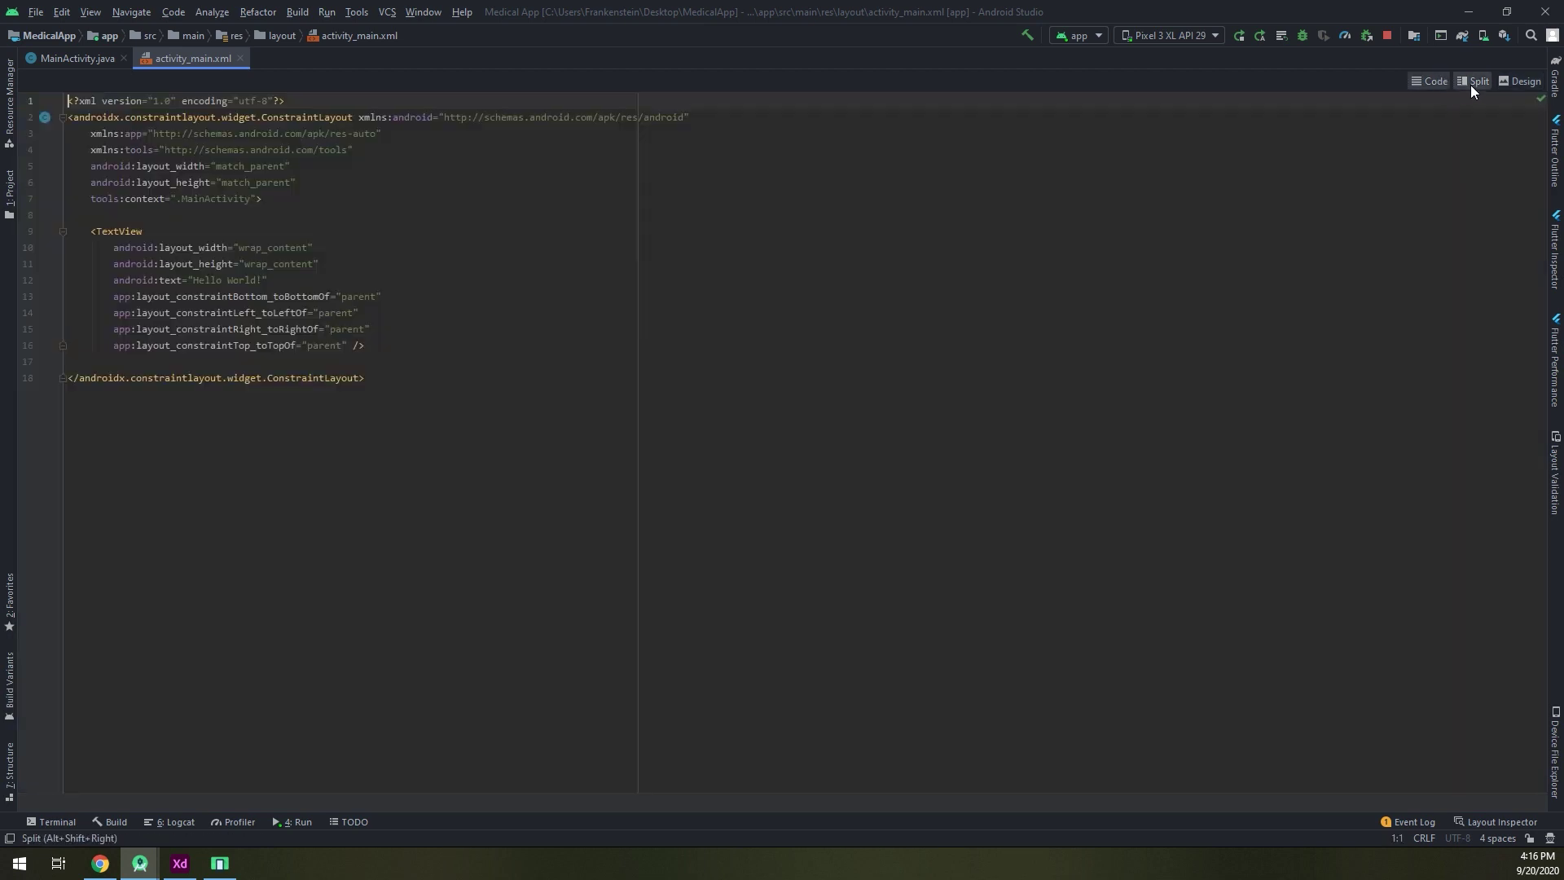
click(1474, 81)
scroll(464, 281, up, 3)
scroll(465, 281, up, 3)
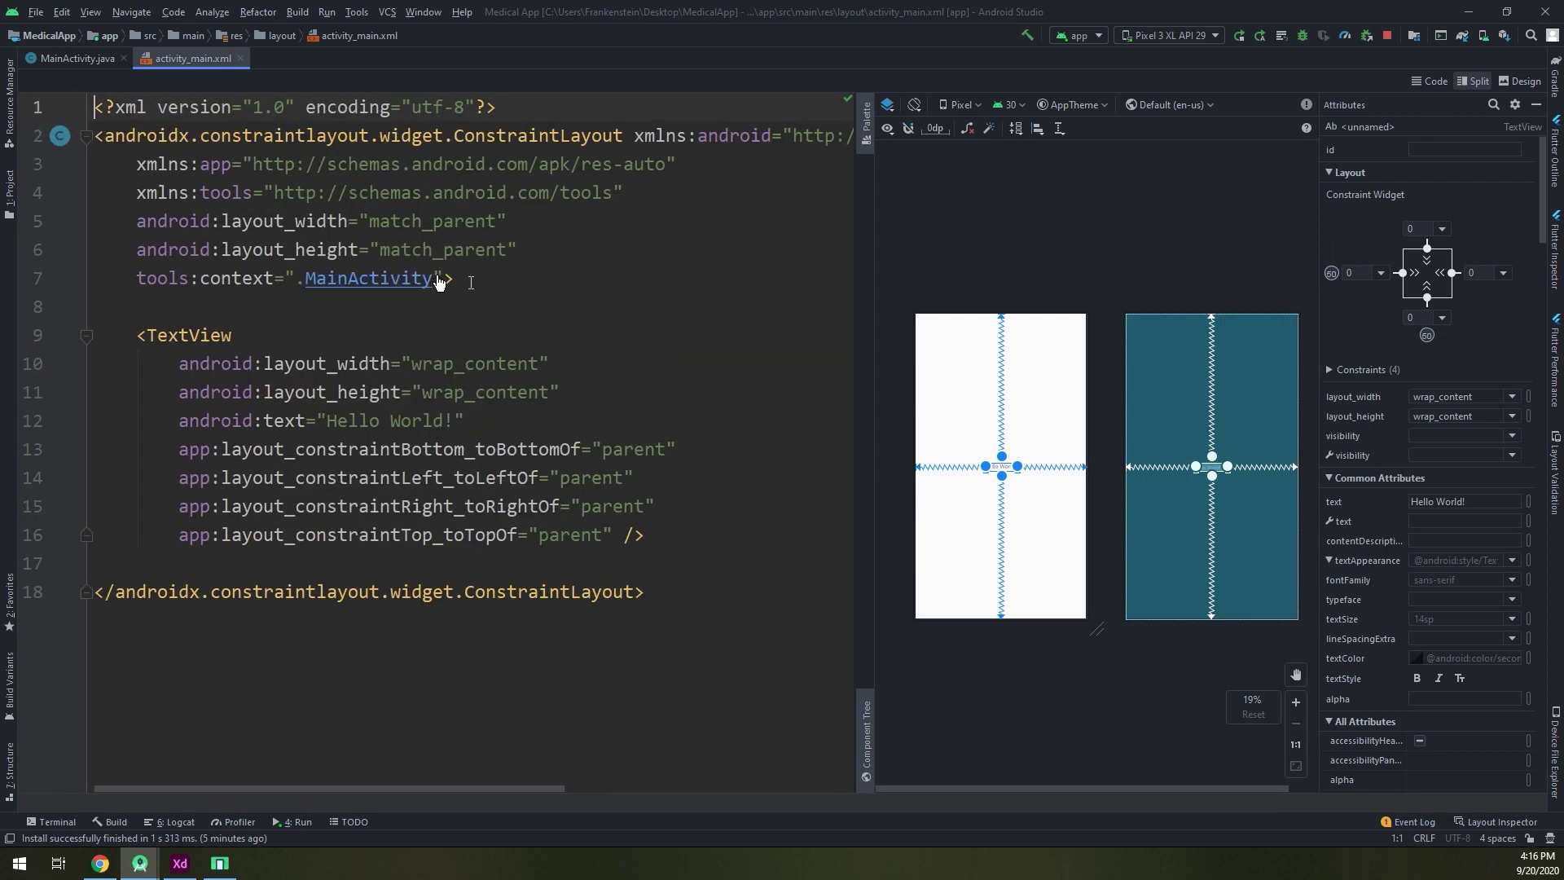
click(501, 282)
key(Return)
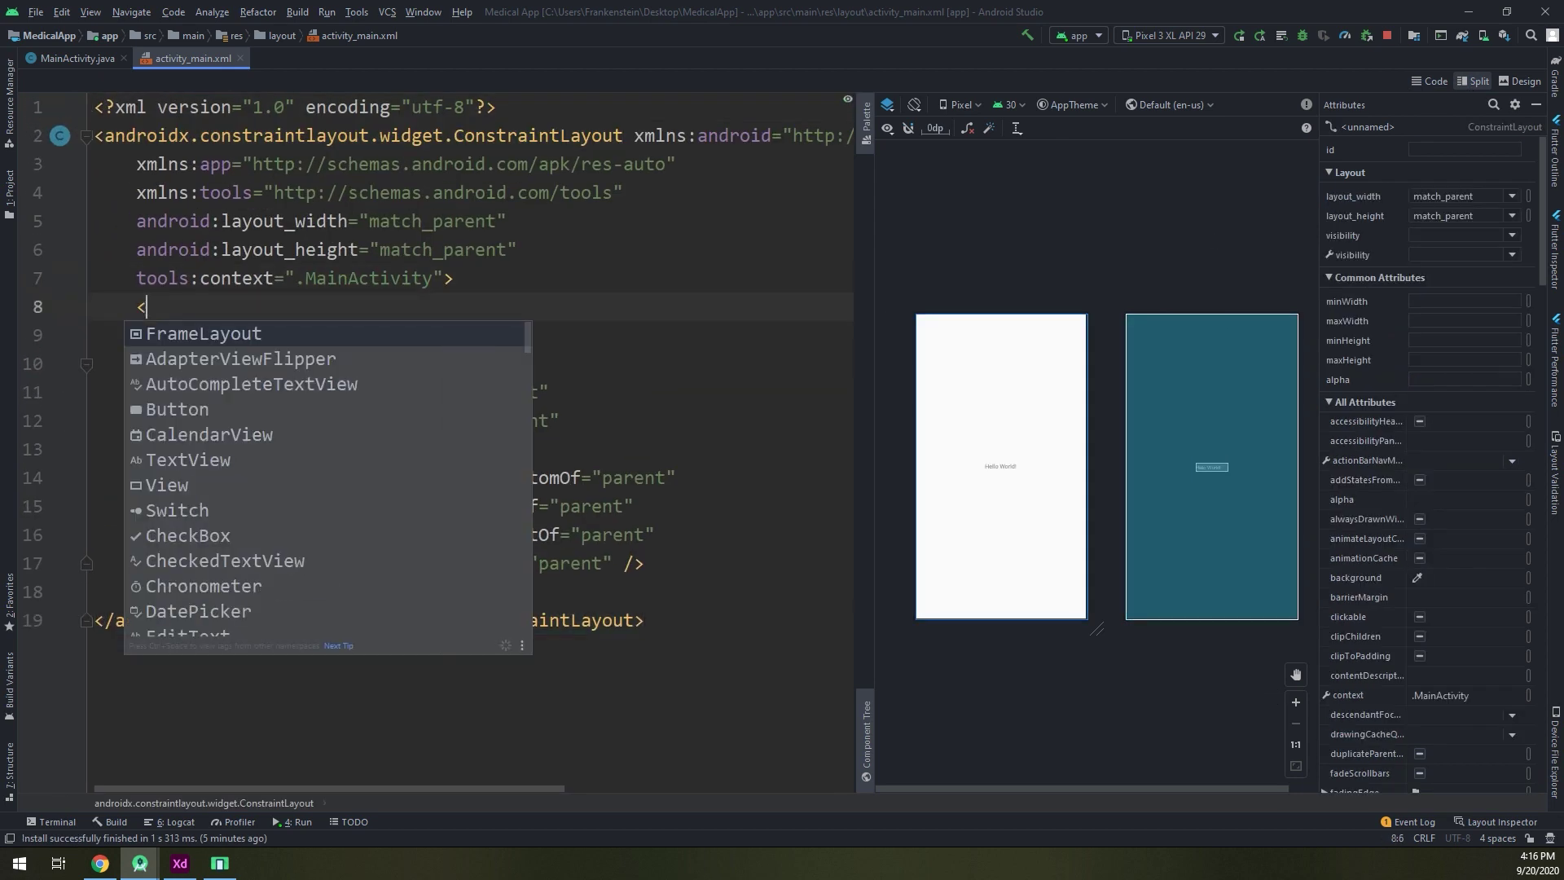
text(<include)
key(Escape)
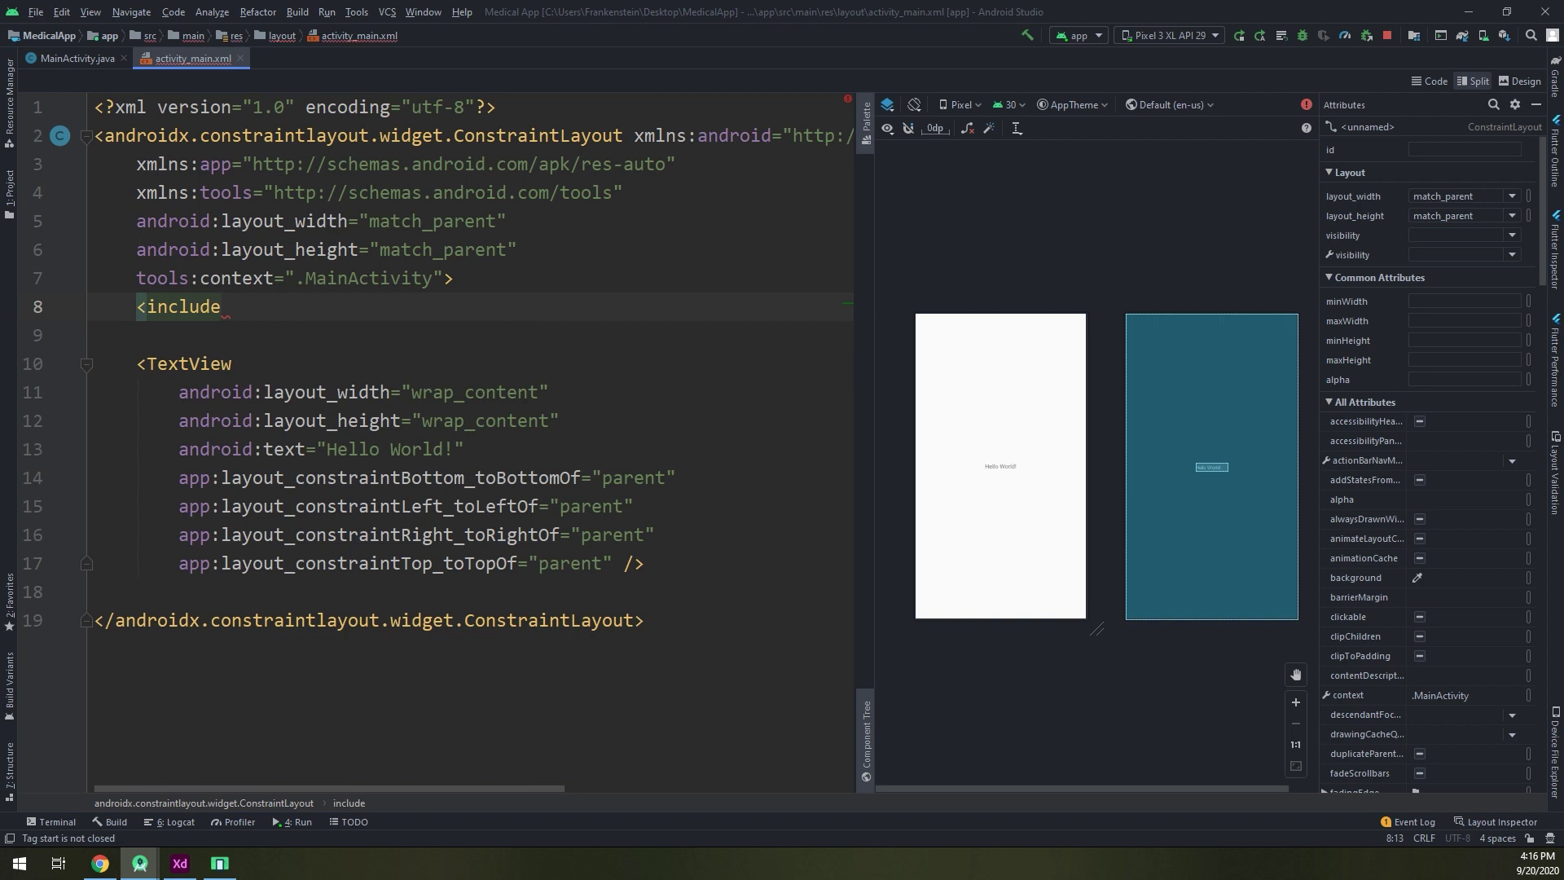
key(Return)
text(layout)
key(Tab)
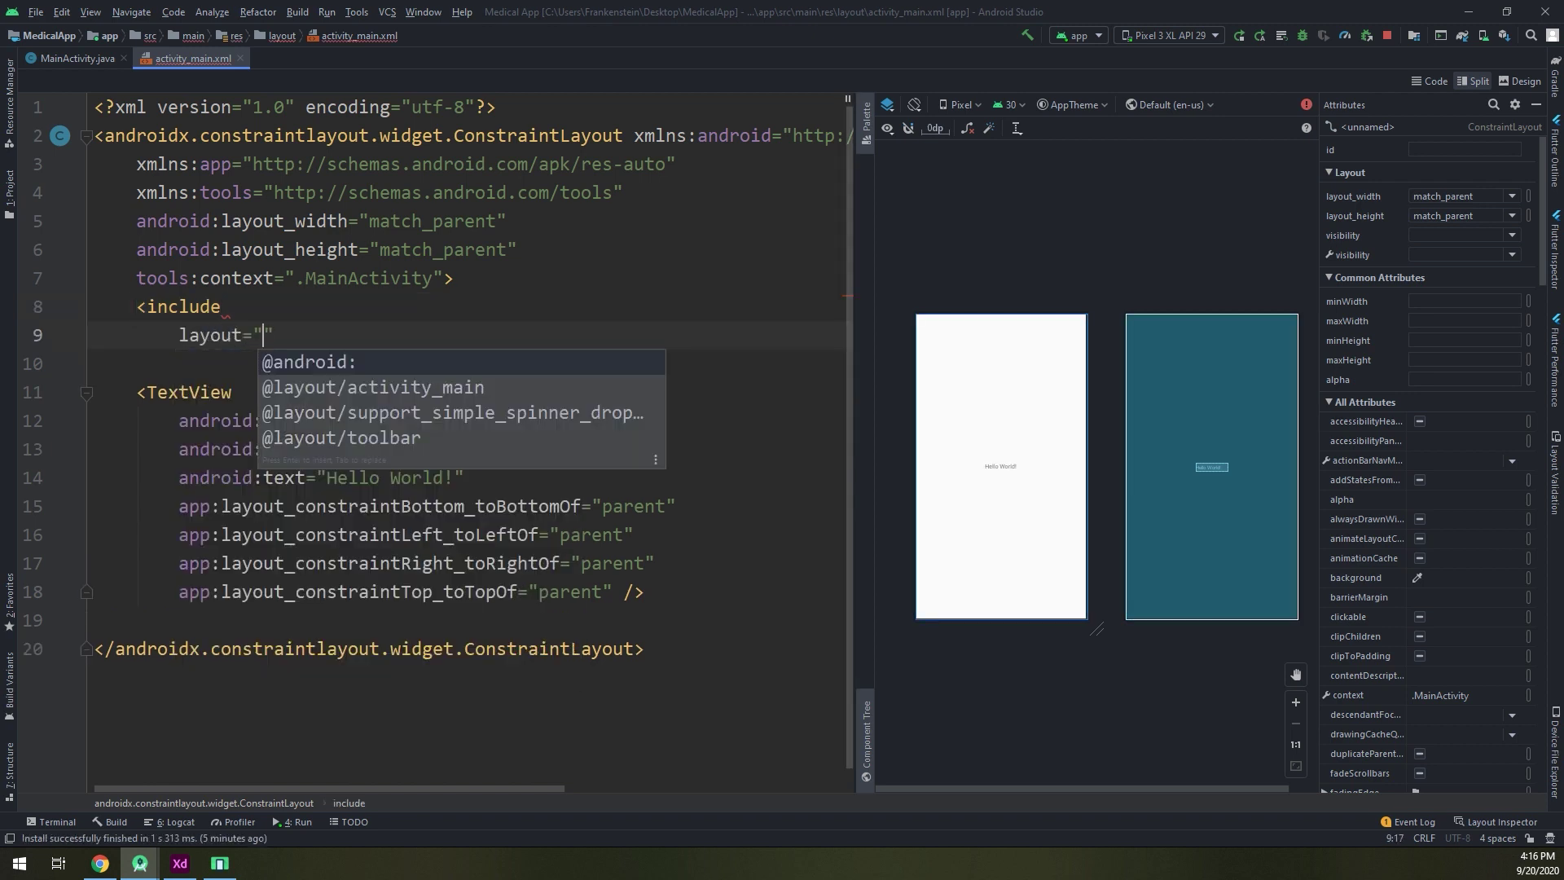
text(@la)
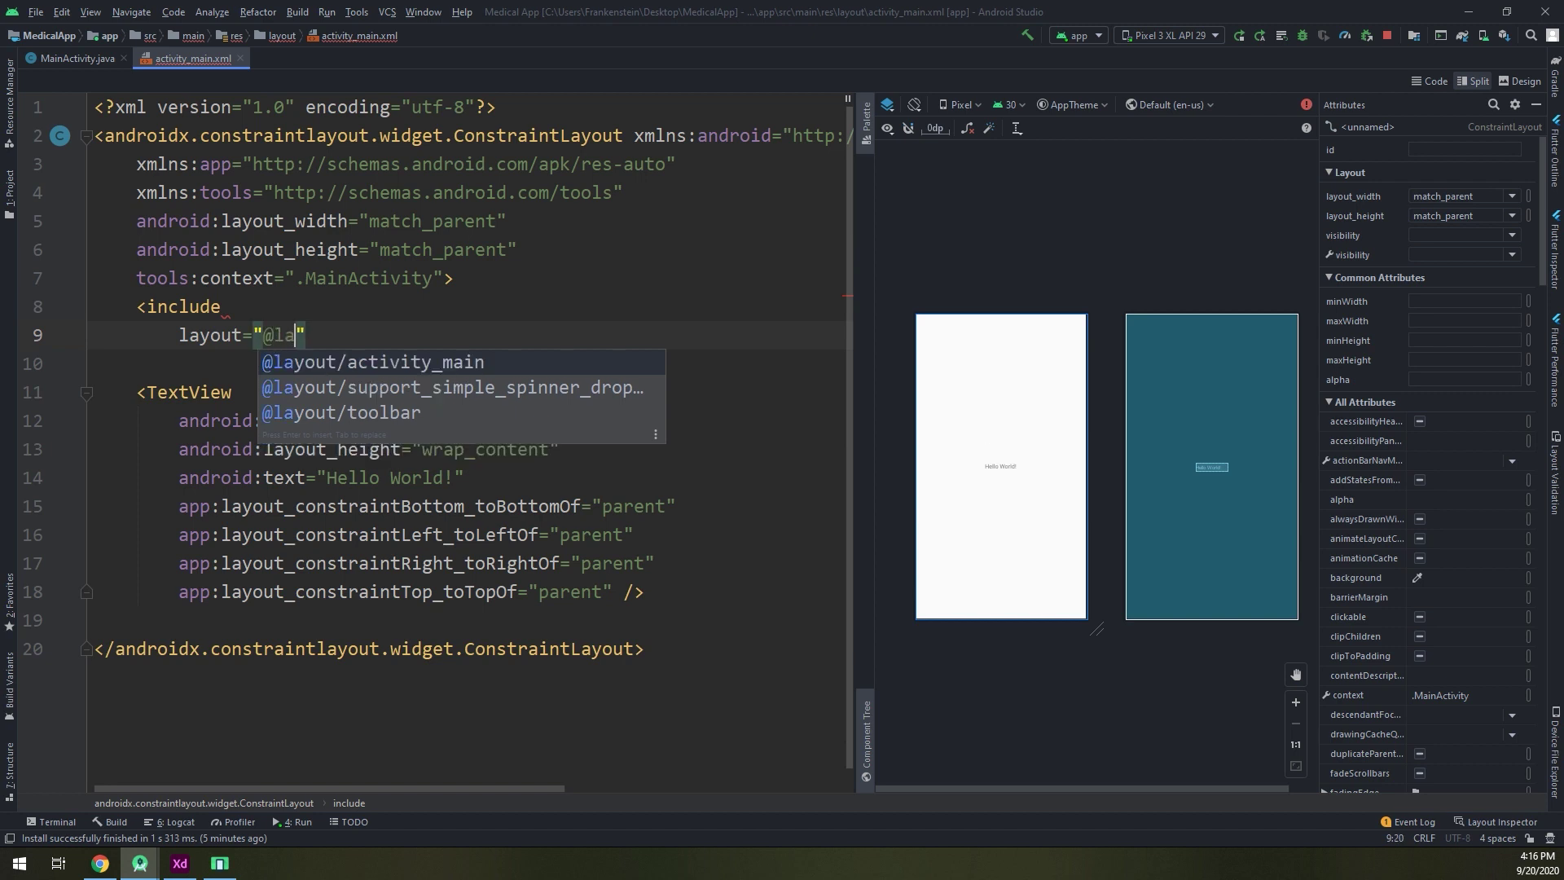
key(Down)
key(Down)
key(Return)
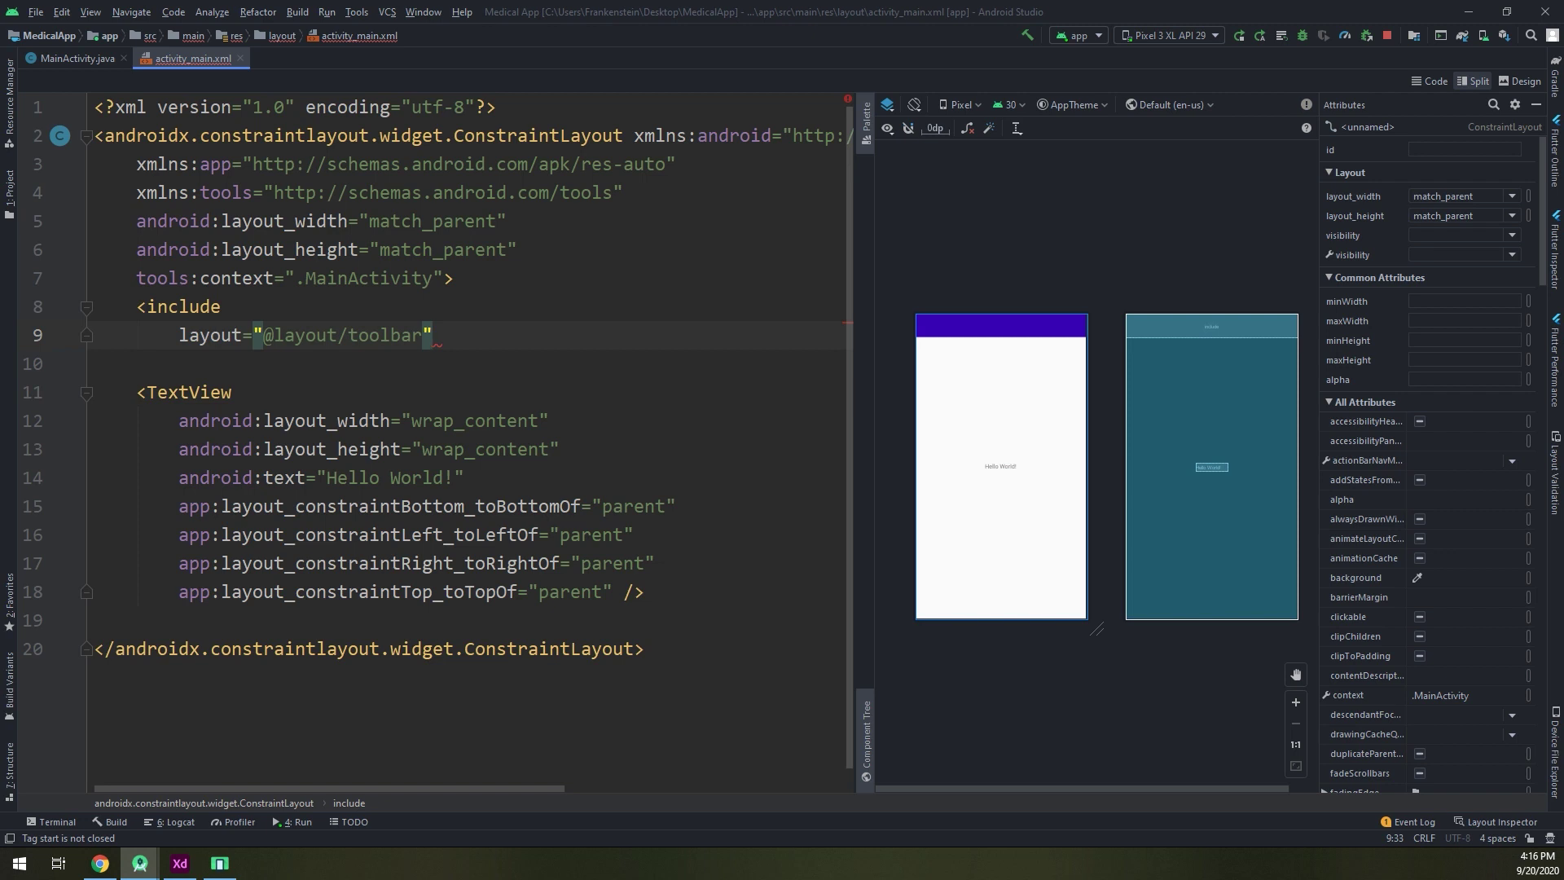
text(/>)
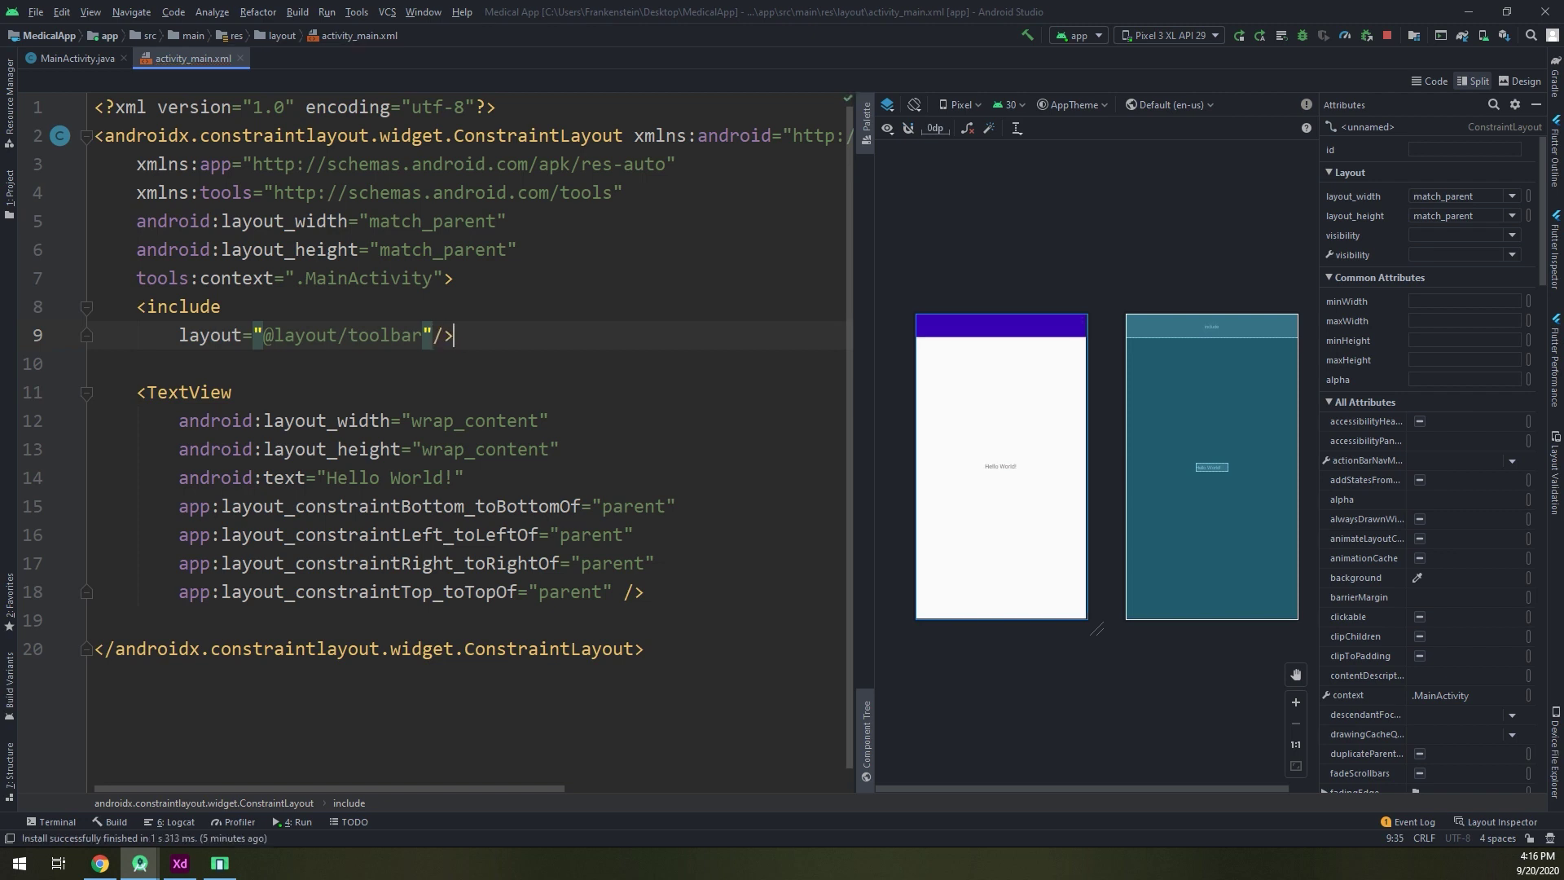
Give the include the id @+id/mytoolbar, correcting the typos.
key(ctrl+alt+Return)
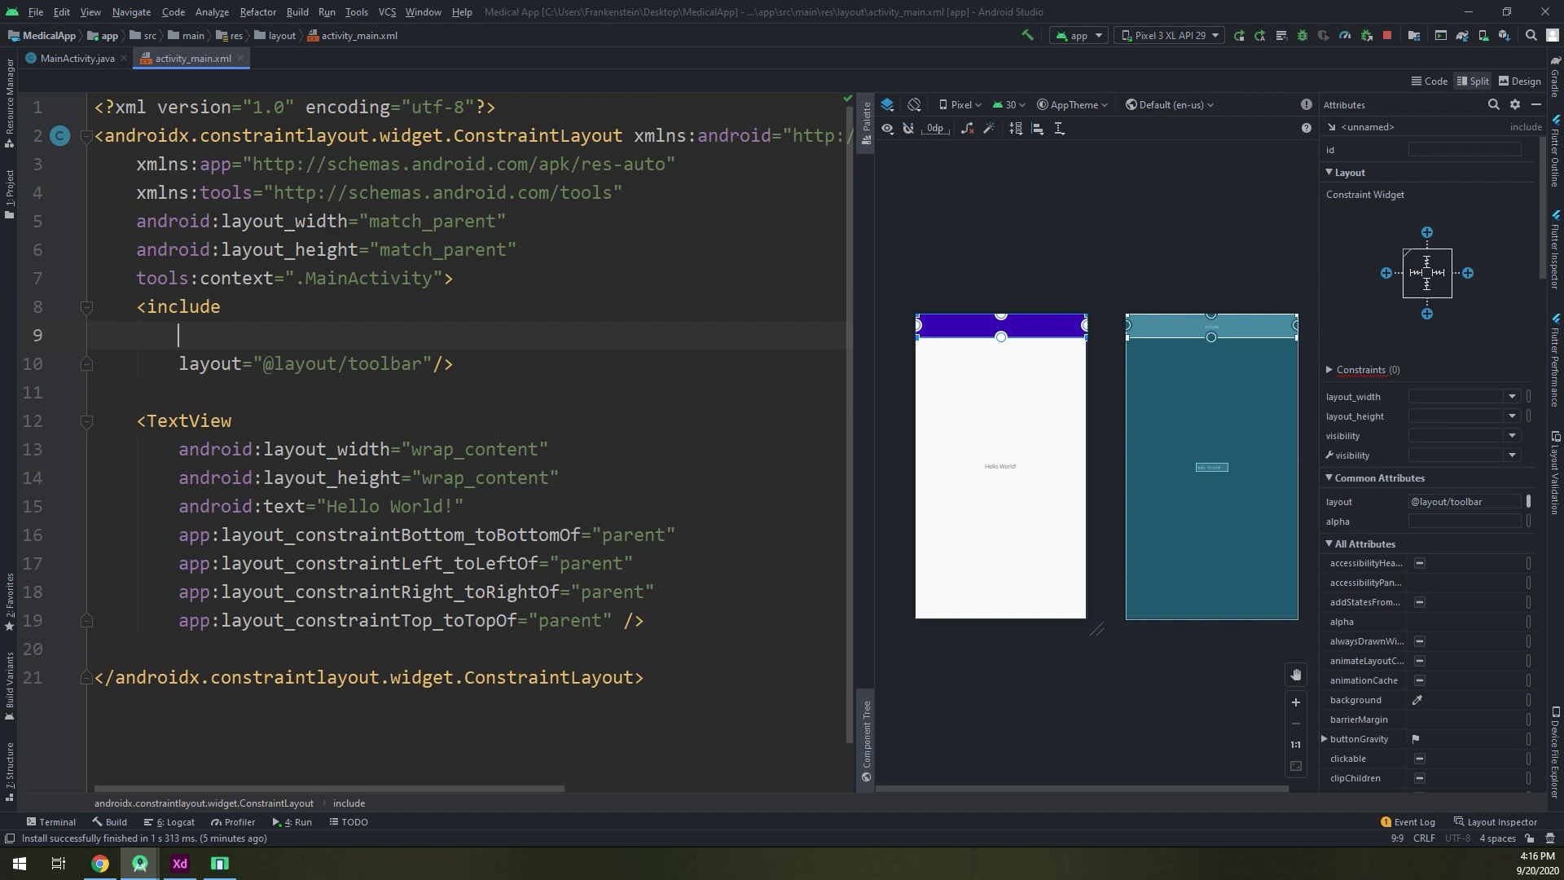
text(id)
key(Return)
text(@+id/)
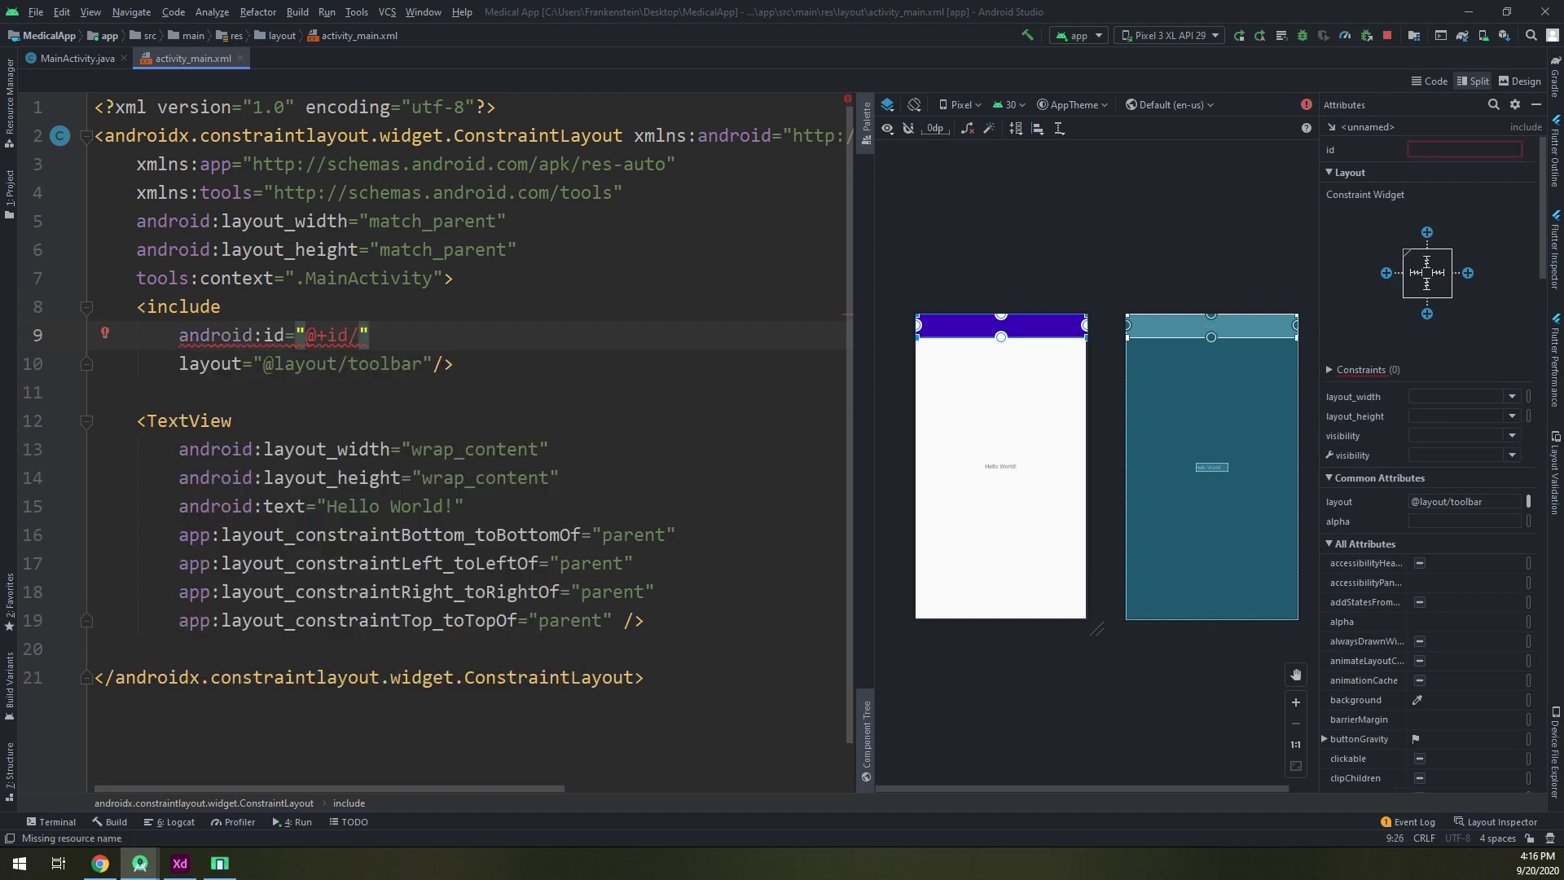
text(tool)
key(BackSpace)
key(BackSpace)
key(BackSpace)
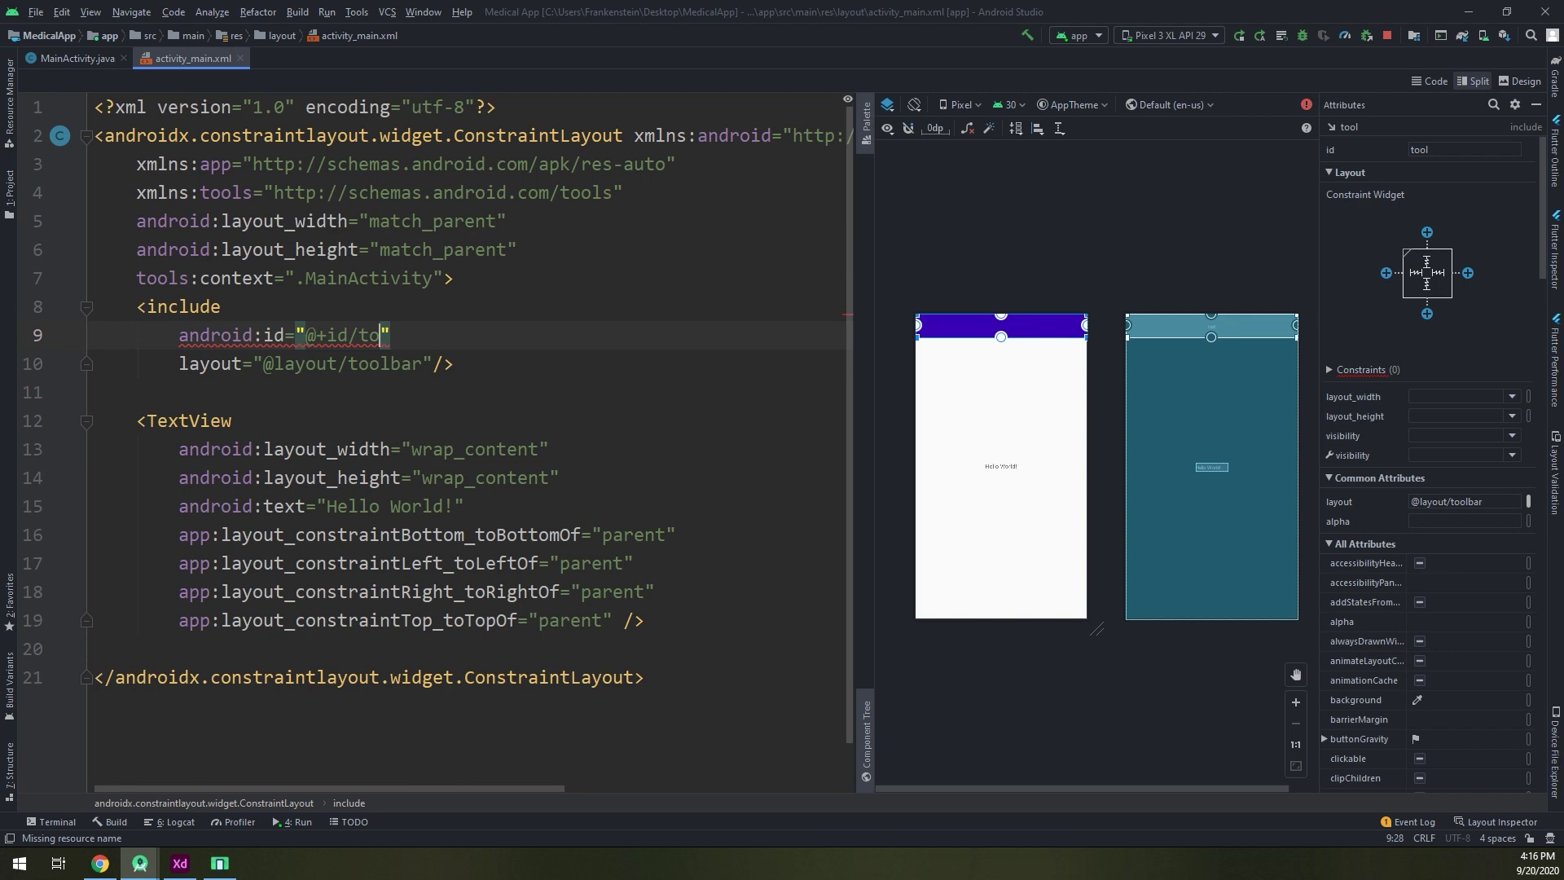
text(m)
key(BackSpace)
key(Escape)
key(BackSpace)
text(myt)
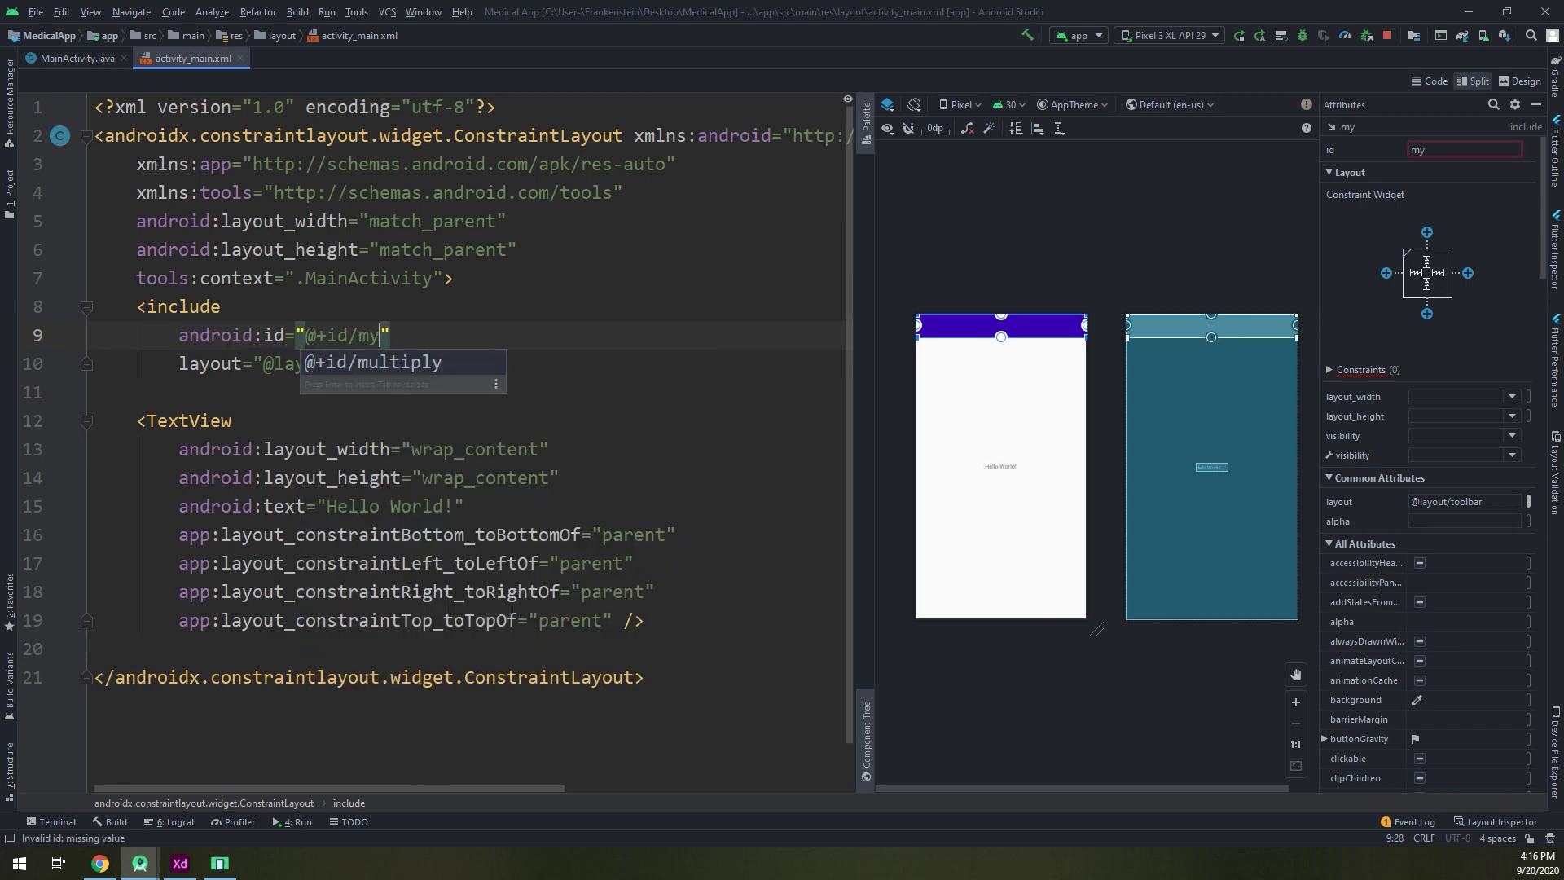
text(oolbva)
key(BackSpace)
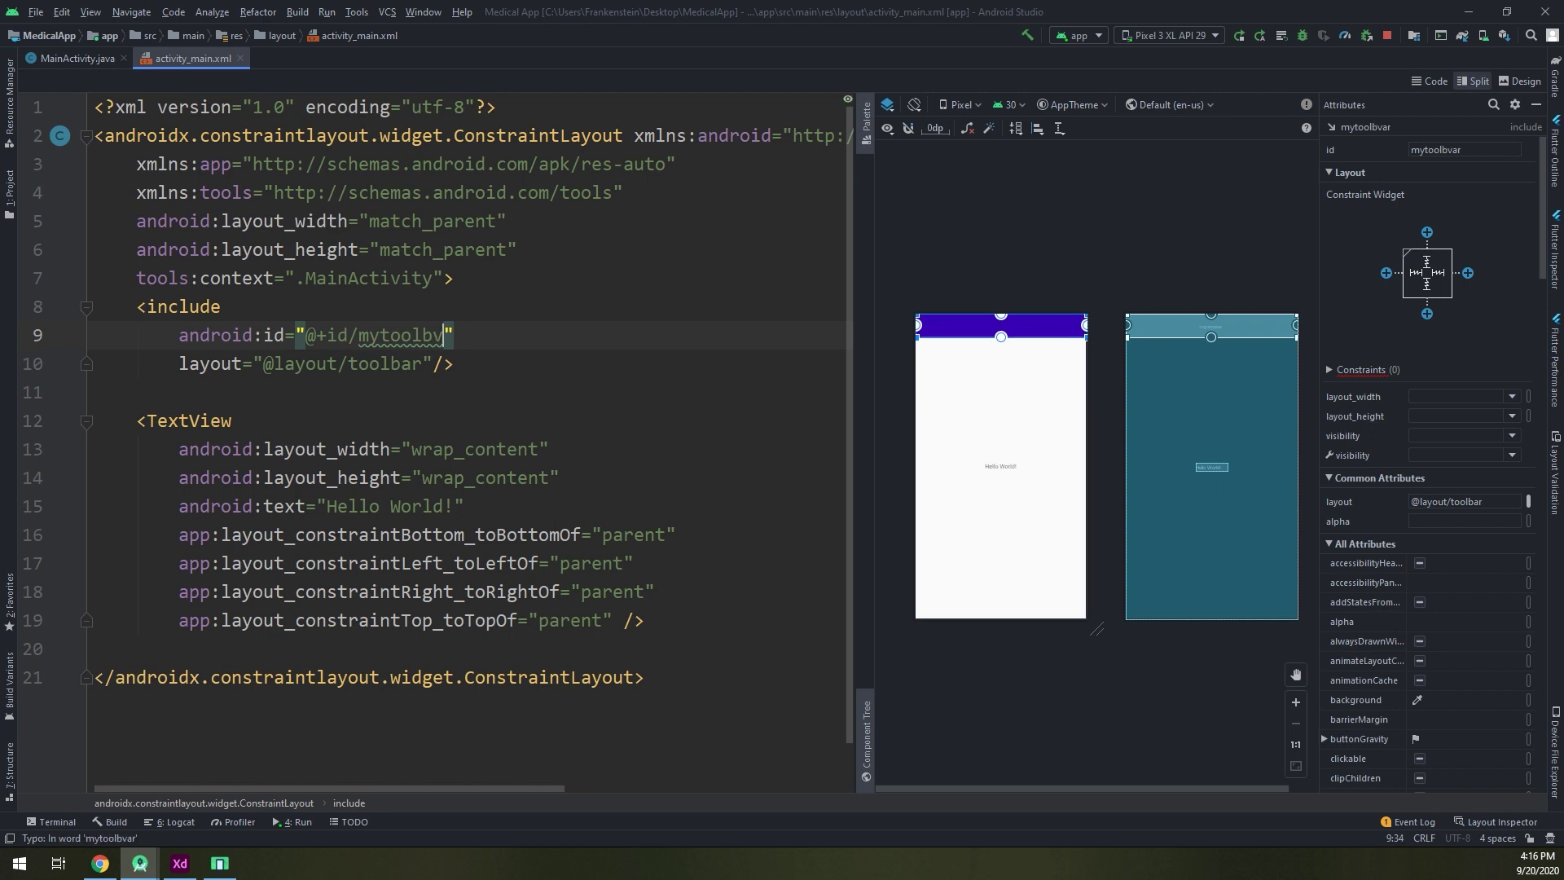
text(ar)
key(Left)
key(Left)
key(Left)
key(BackSpace)
Constrain the included toolbar's top, start and end to the parent, then show XML code.
click(1003, 263)
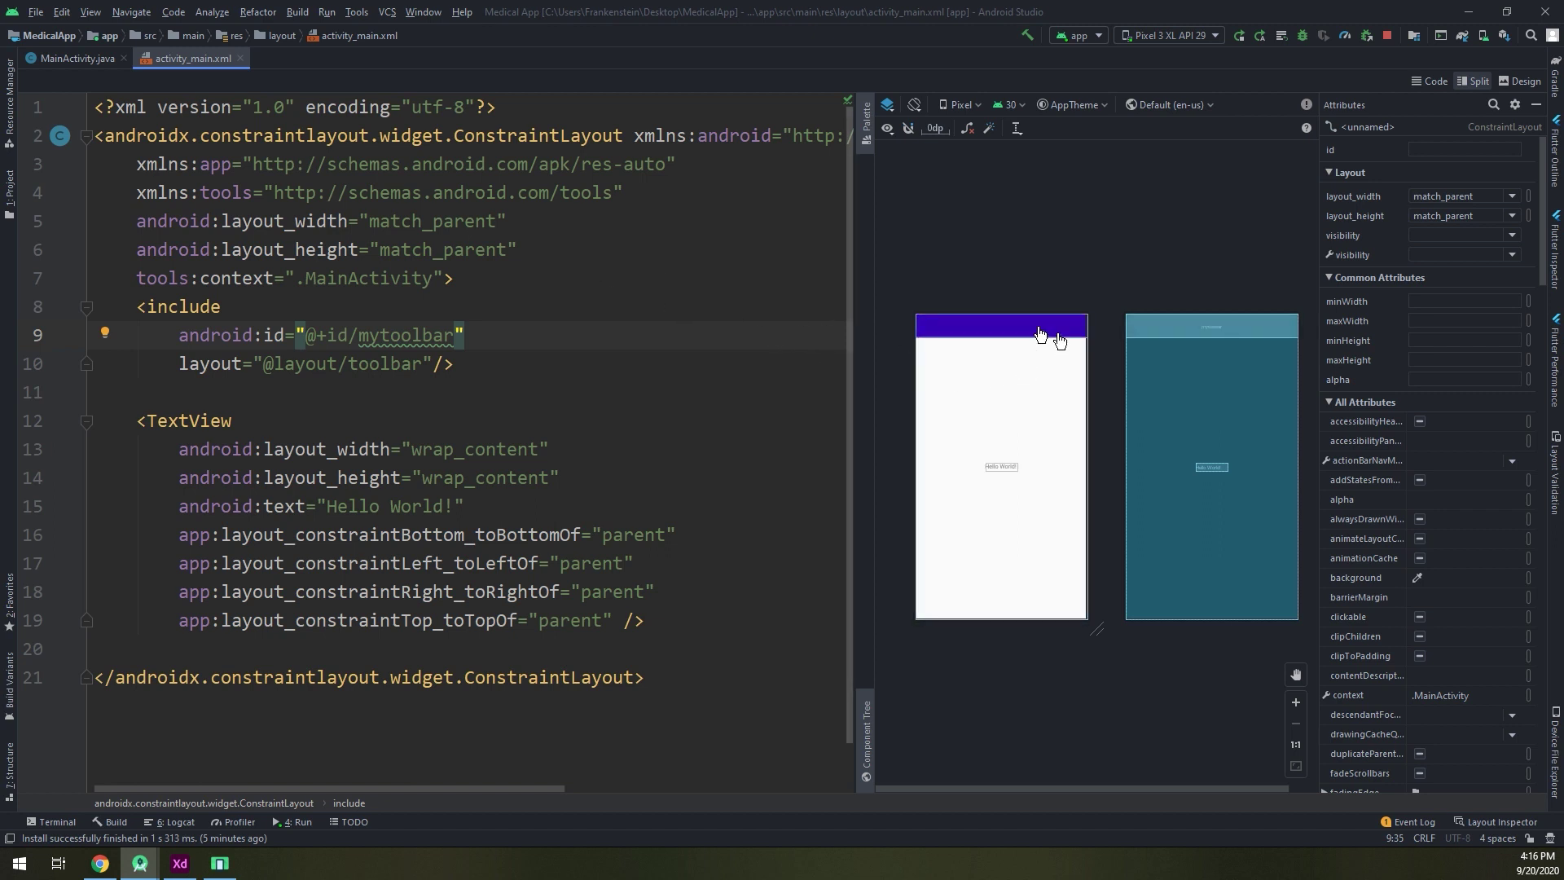
click(1033, 325)
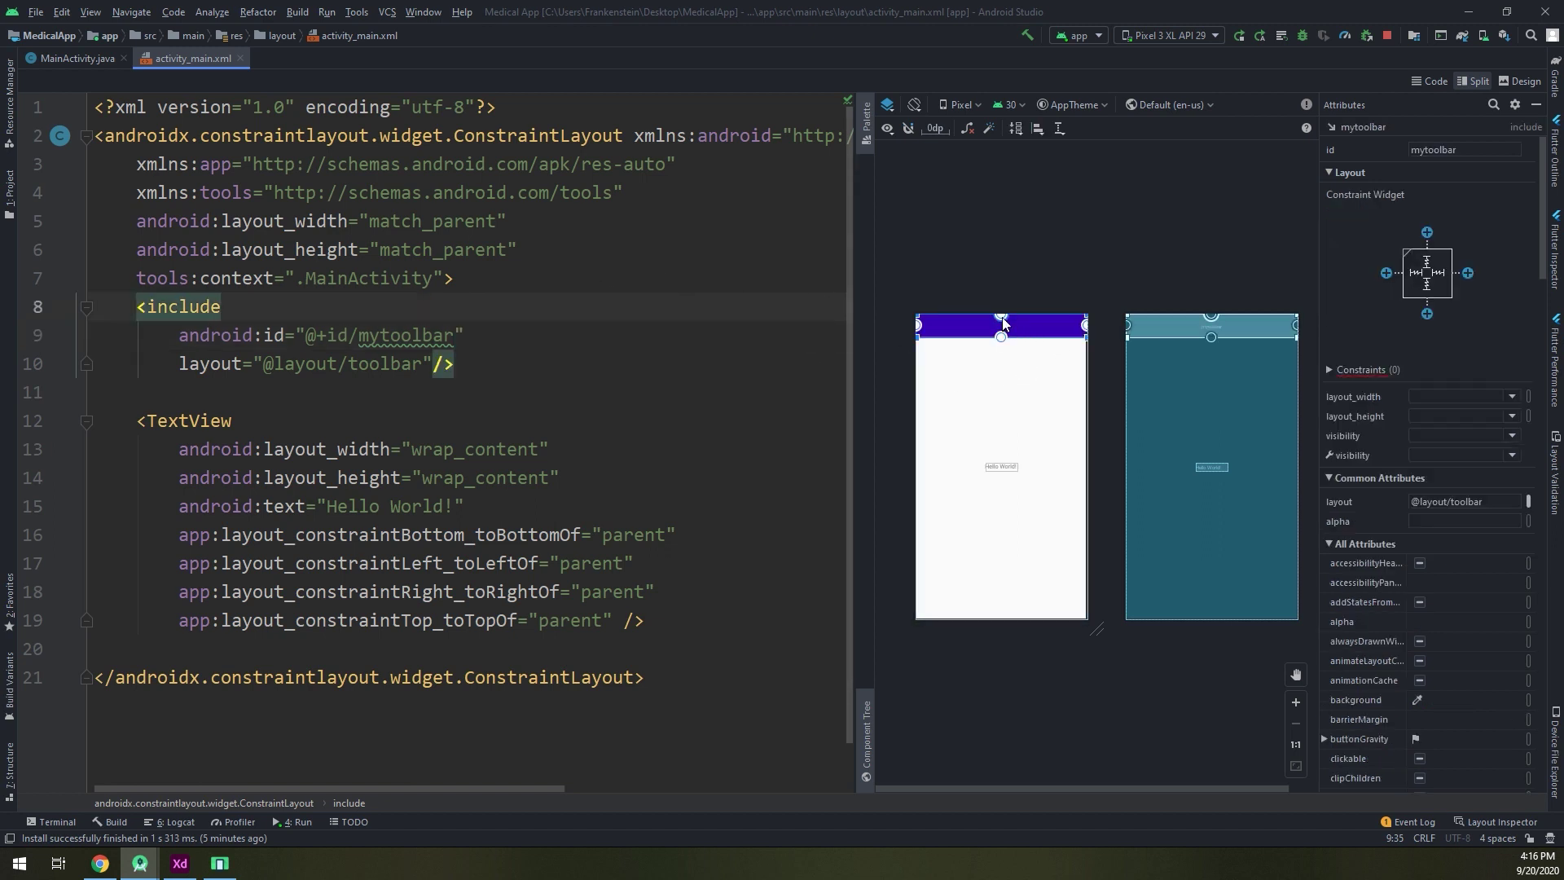
click(1426, 229)
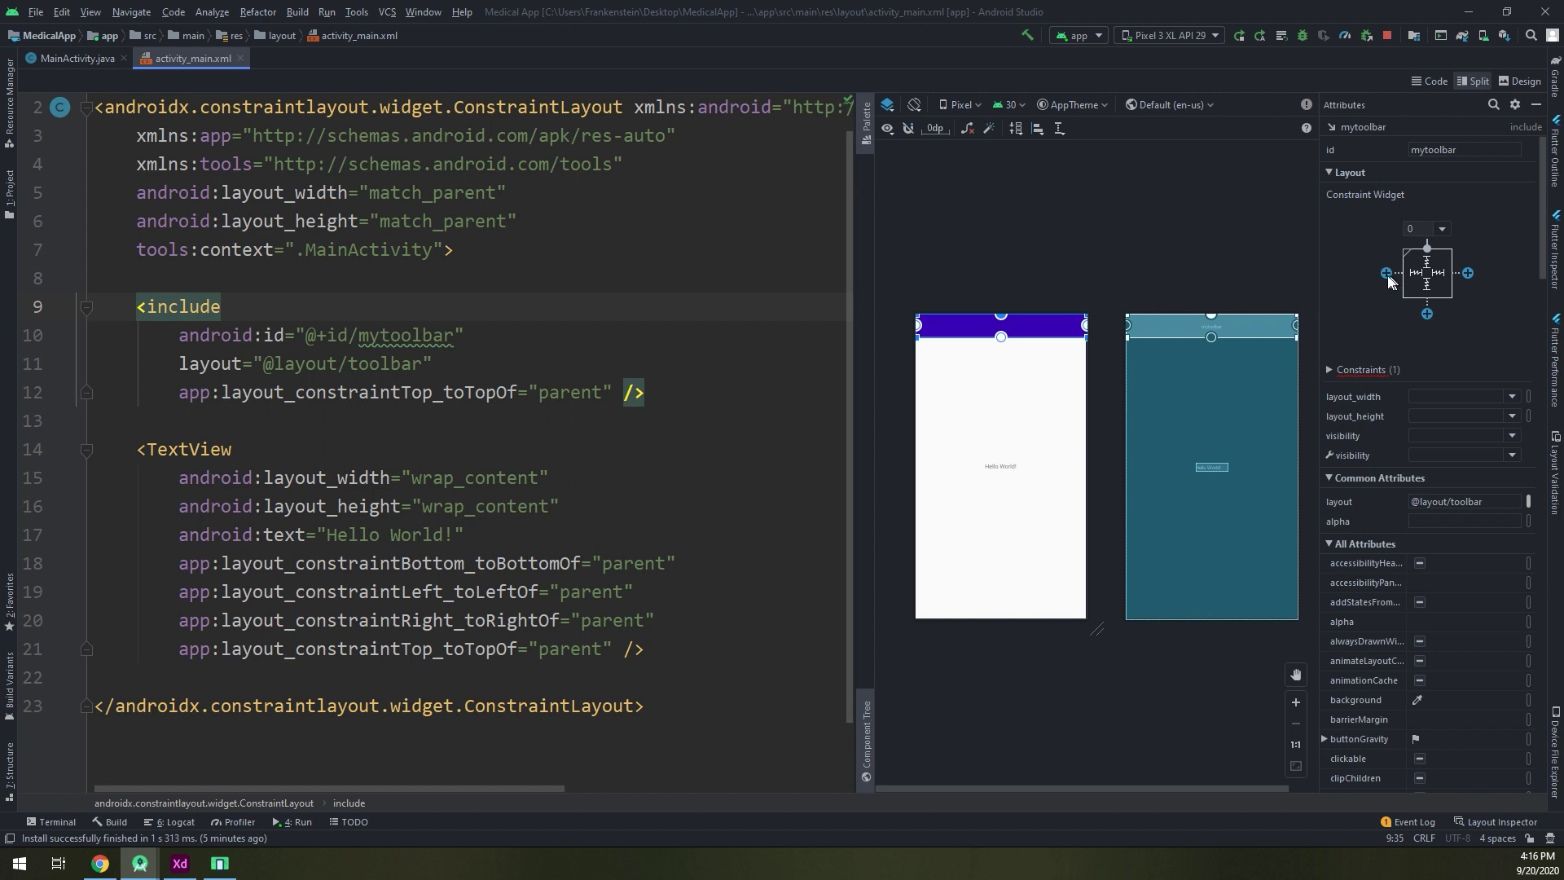
click(1388, 274)
click(1467, 273)
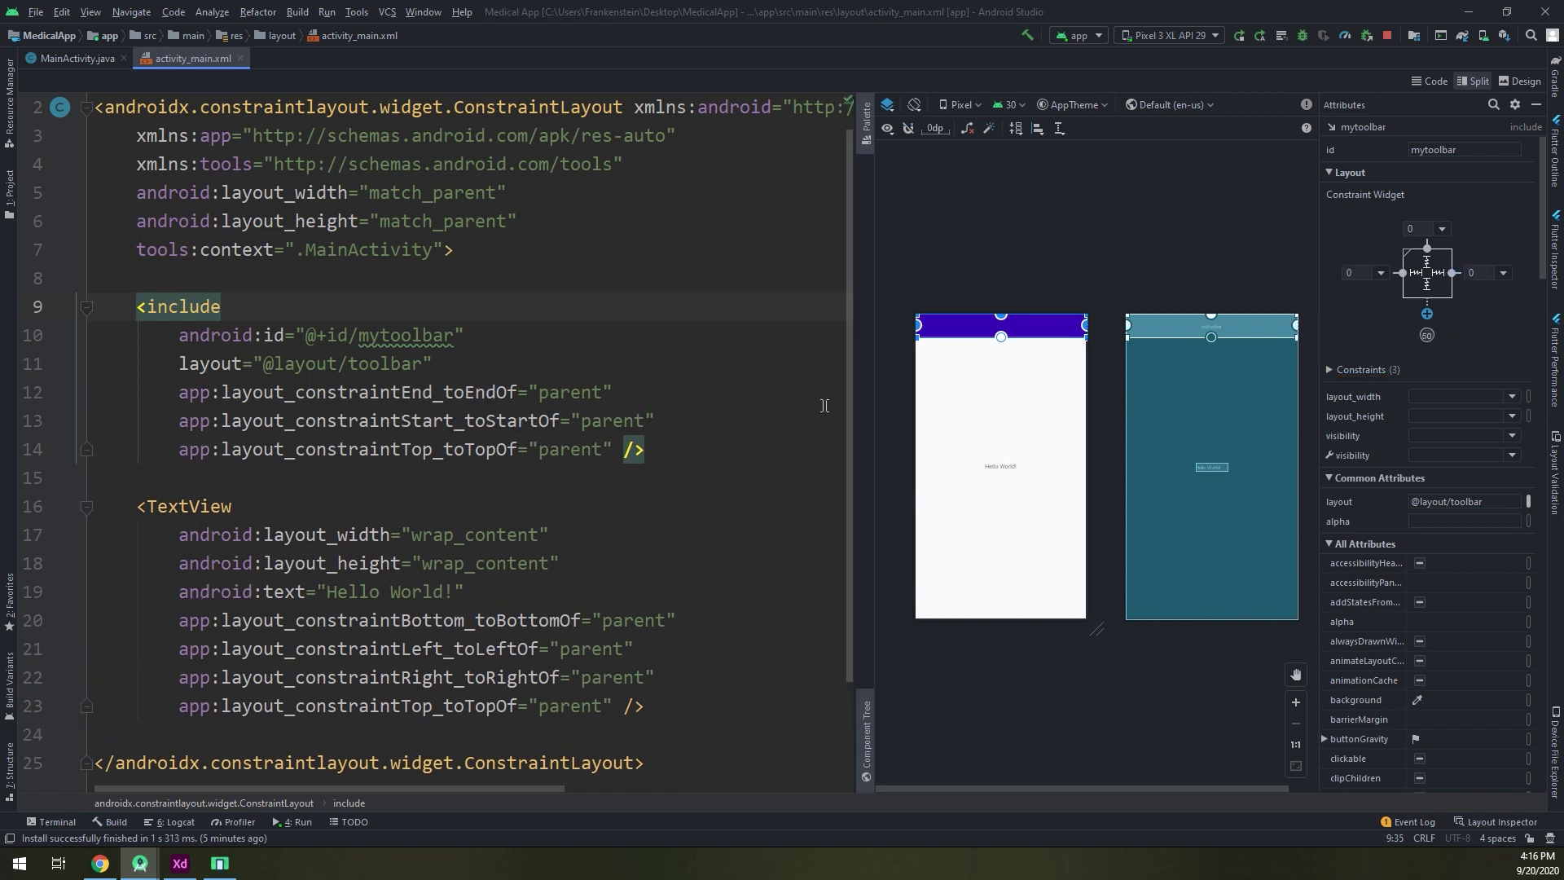
click(1430, 80)
Declare a Toolbar variable in onCreate using androidx.appcompat.widget.Toolbar, adding its import.
click(76, 59)
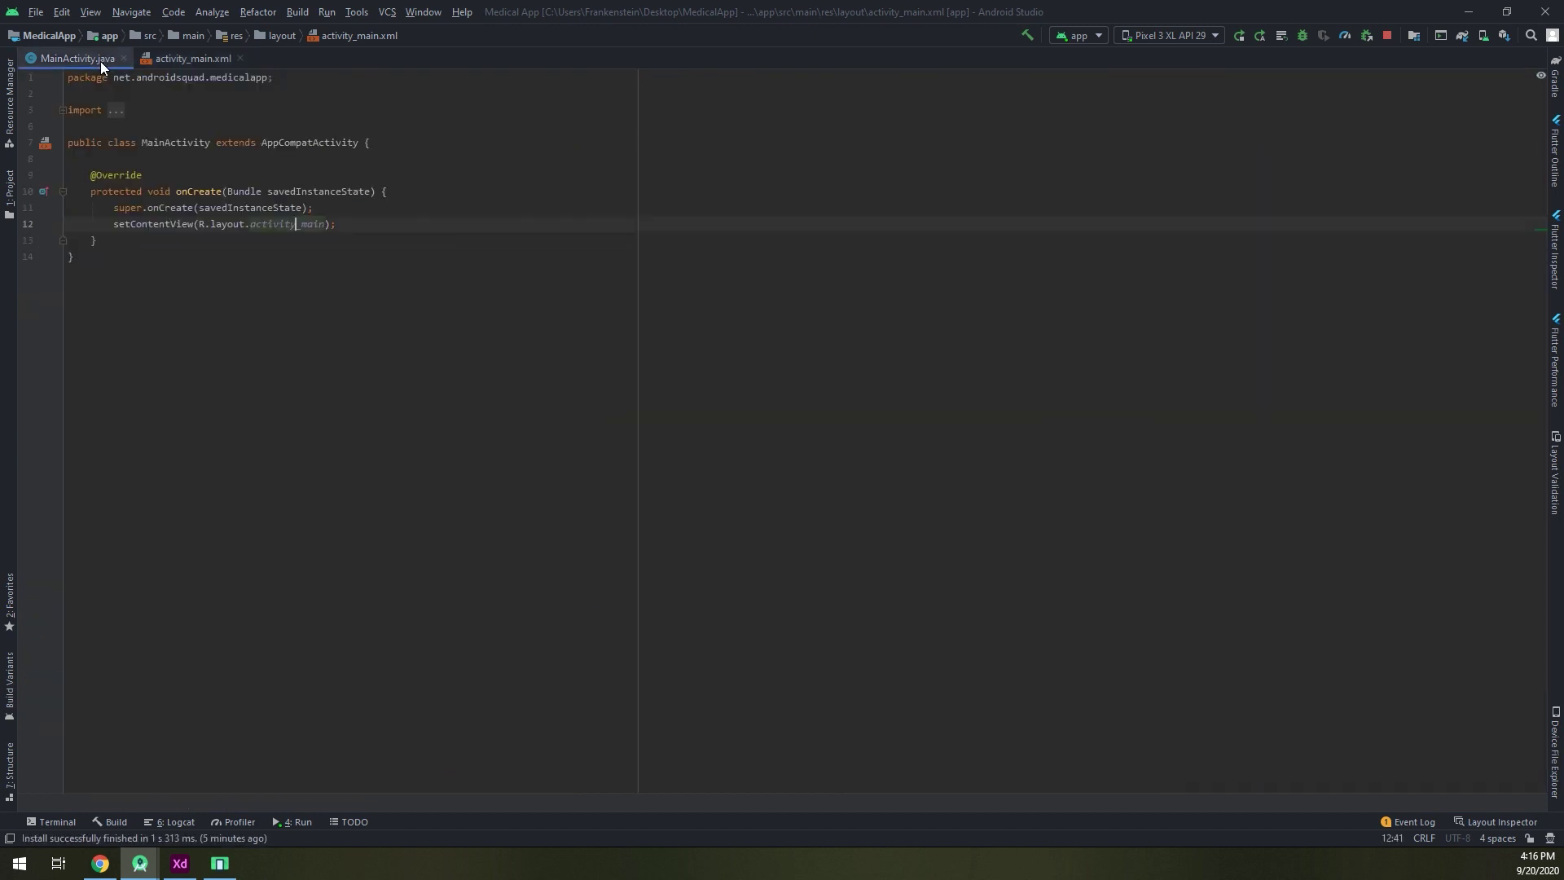
key(End)
scroll(402, 254, up, 3)
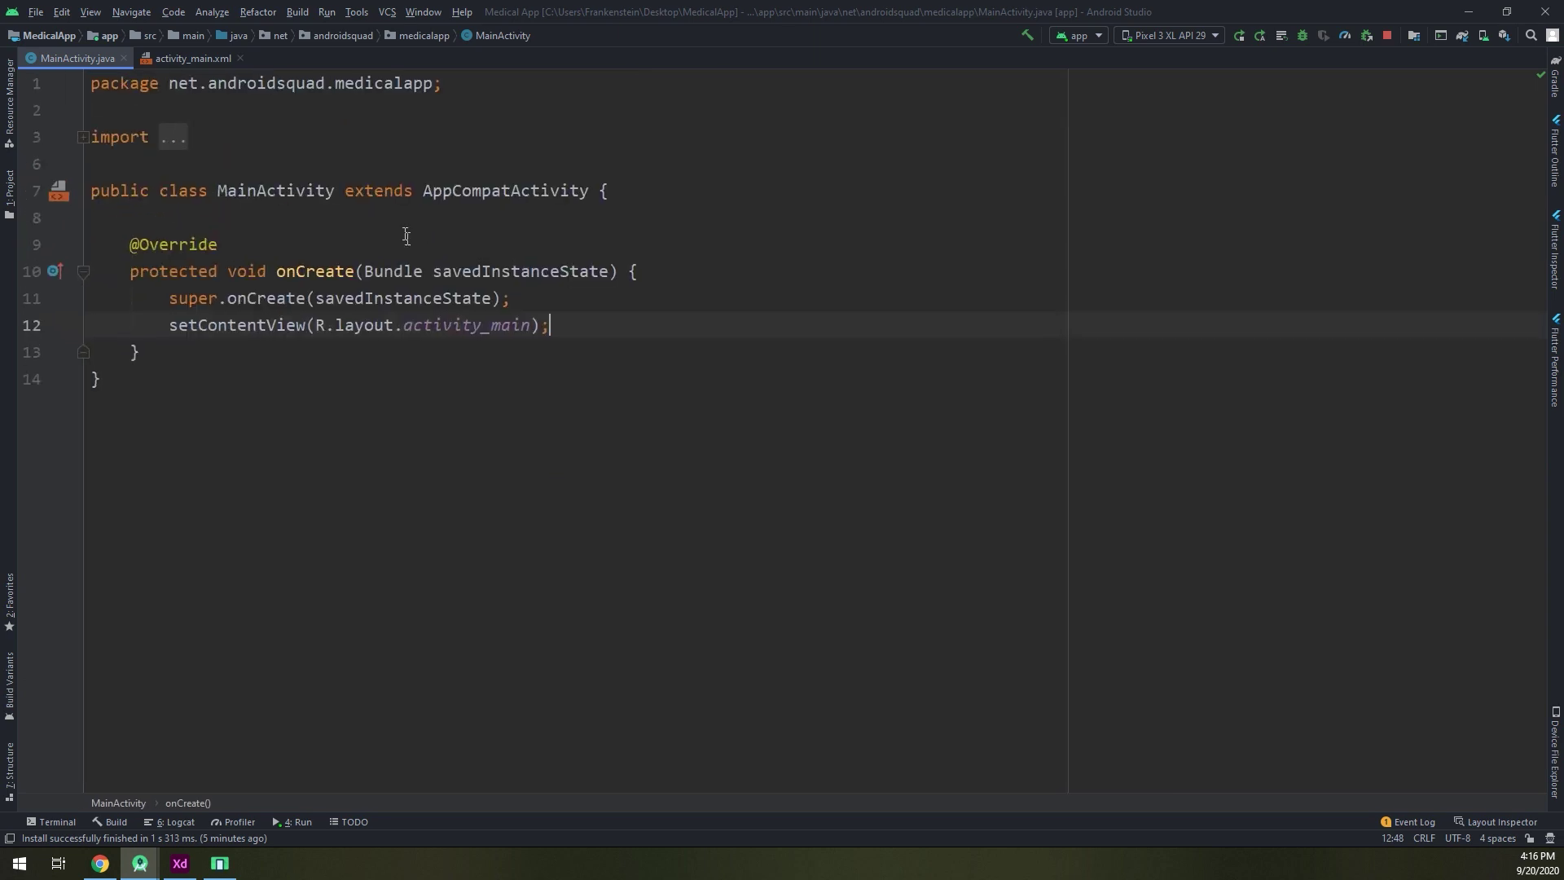
scroll(391, 233, up, 3)
scroll(382, 209, up, 2)
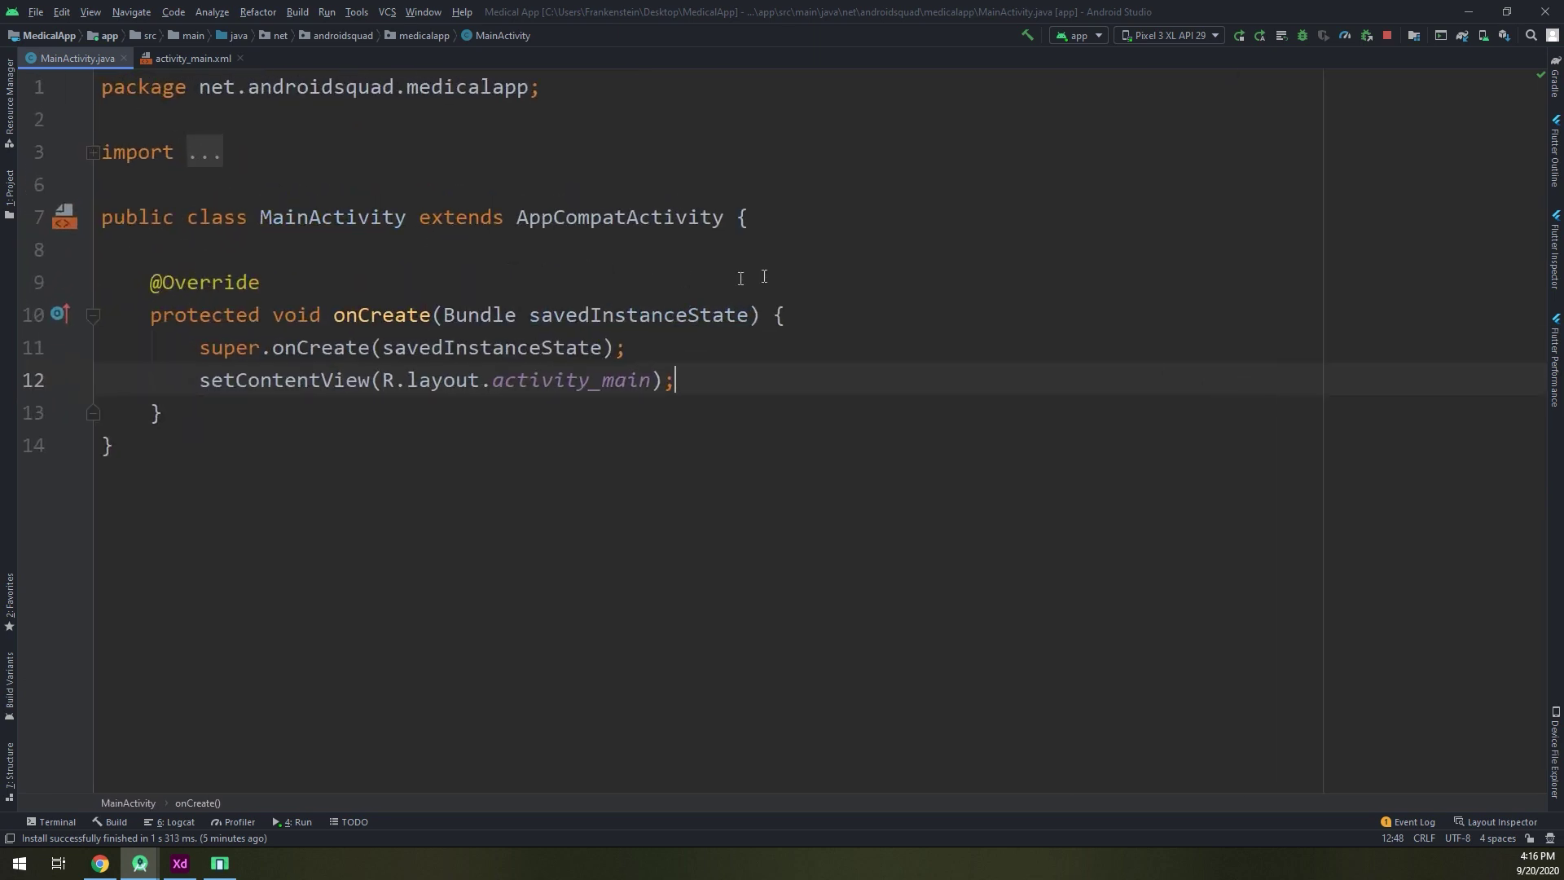
key(Return)
key(Return)
key(Return)
text(Toolbar)
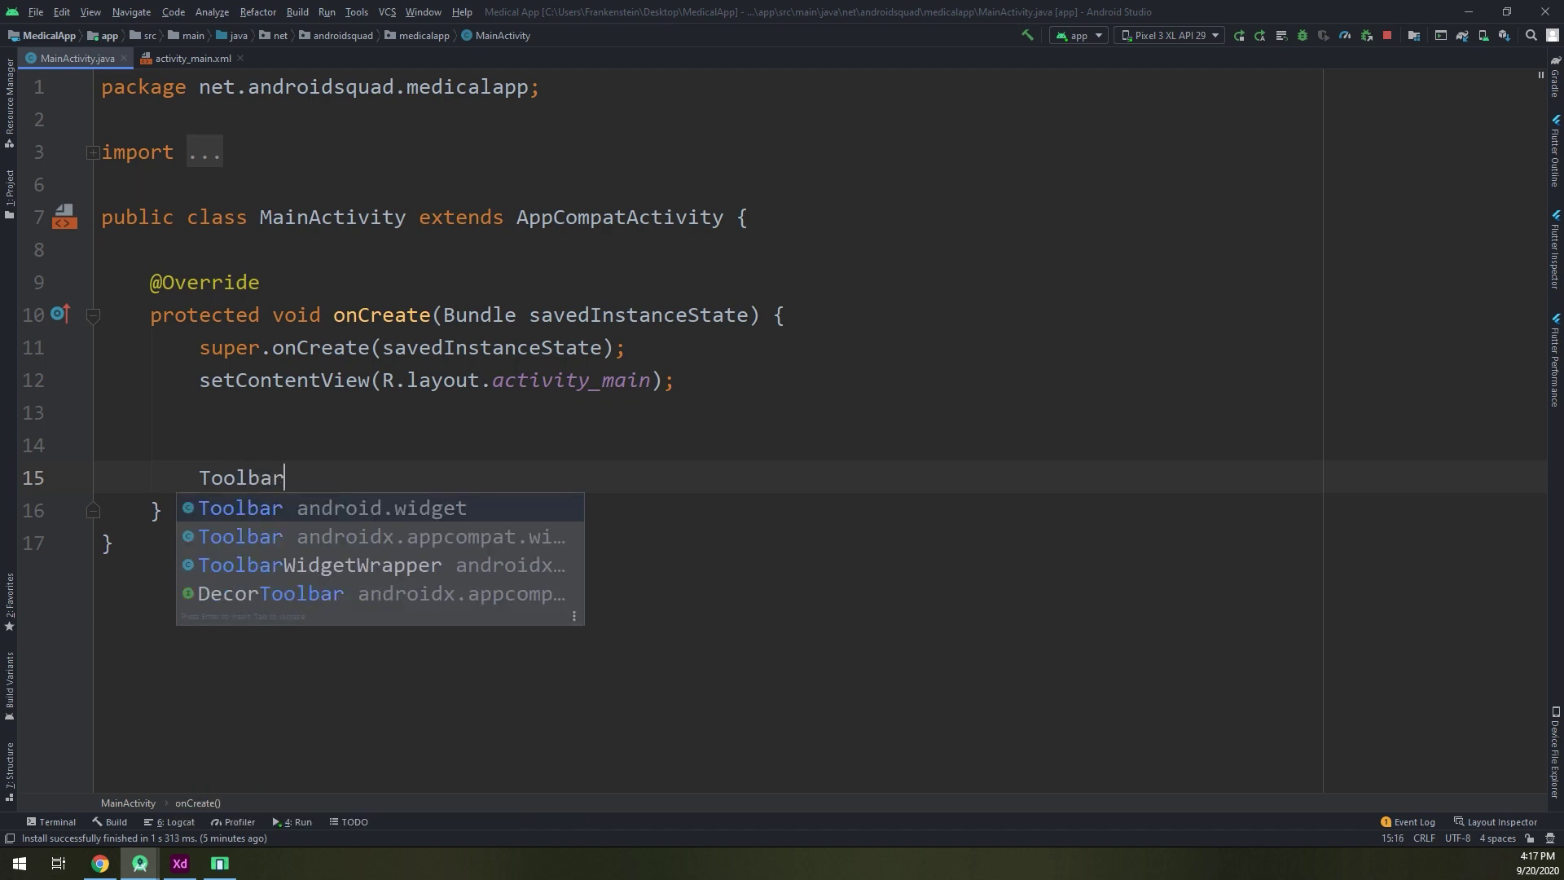
key(Down)
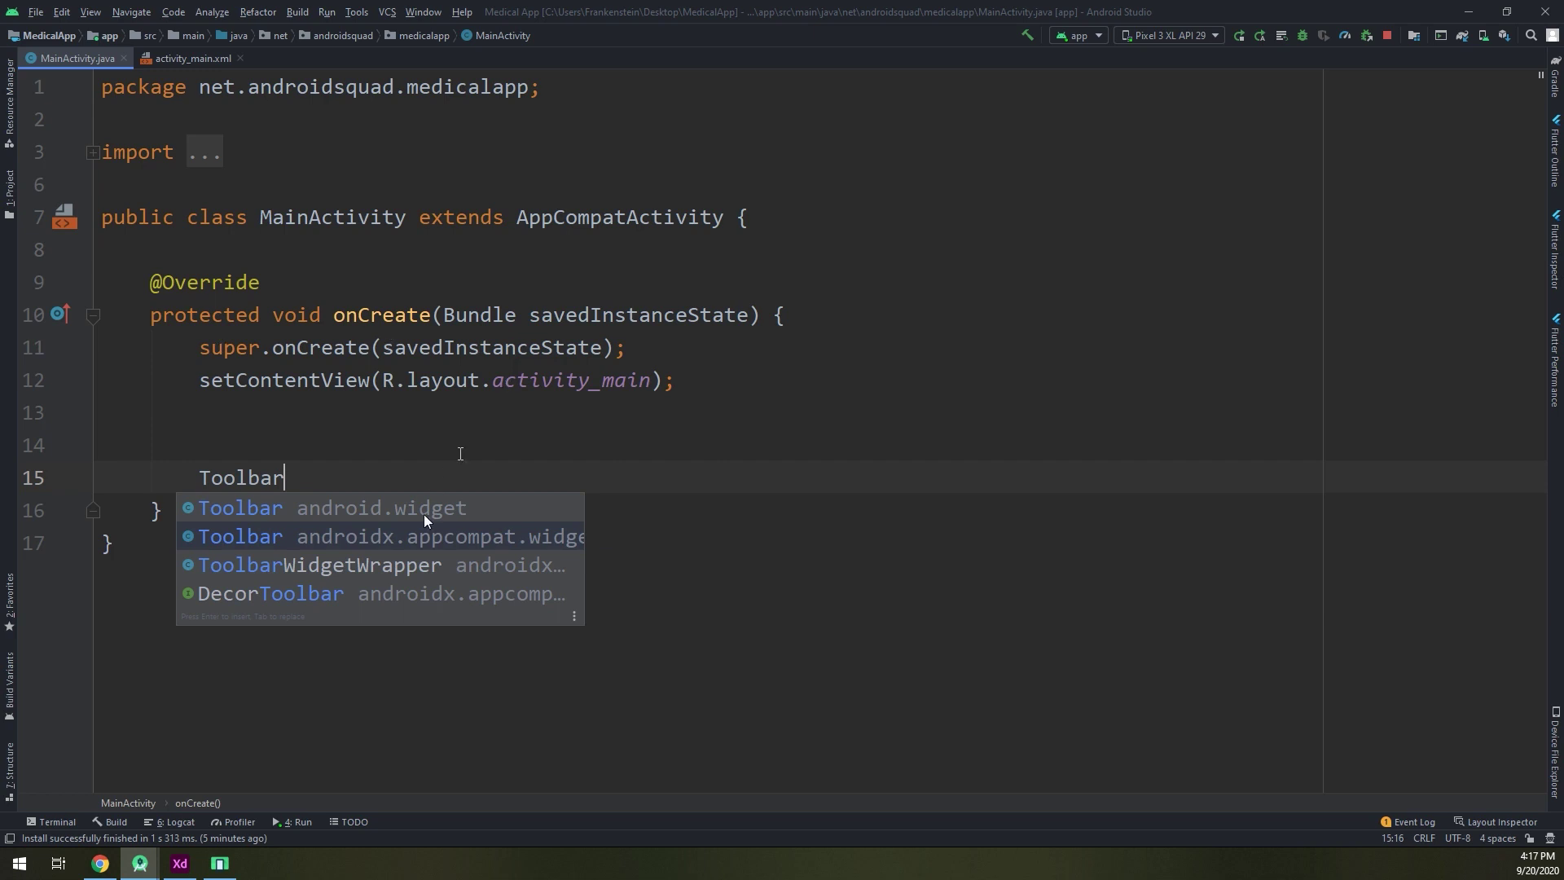
click(405, 540)
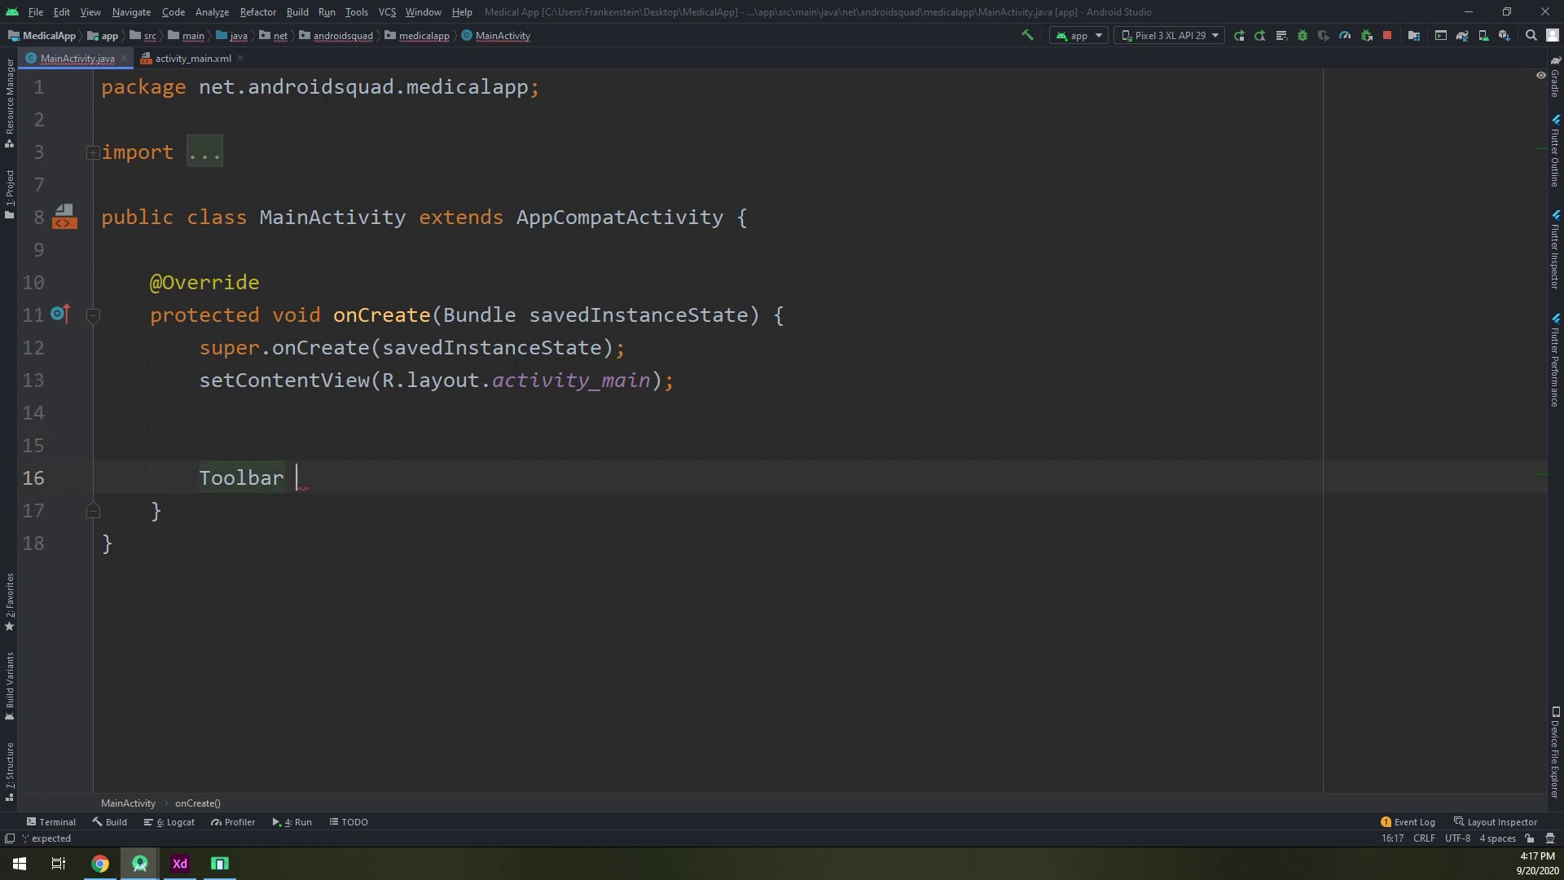
text(toolbar)
Expand the imports to check the androidx Toolbar import, then return to the declaration.
click(205, 154)
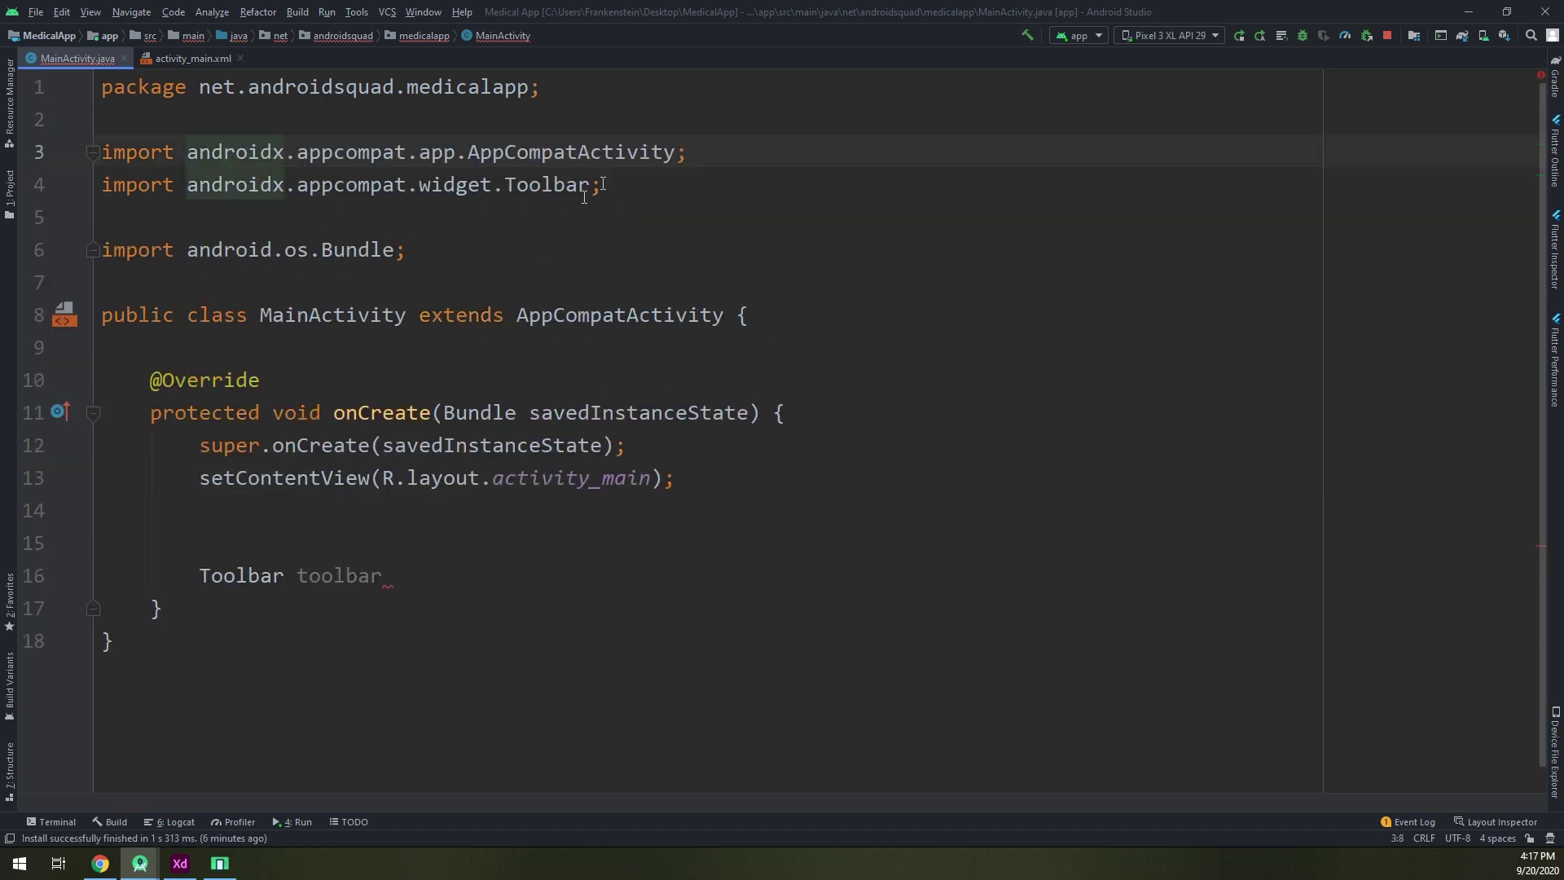
click(668, 186)
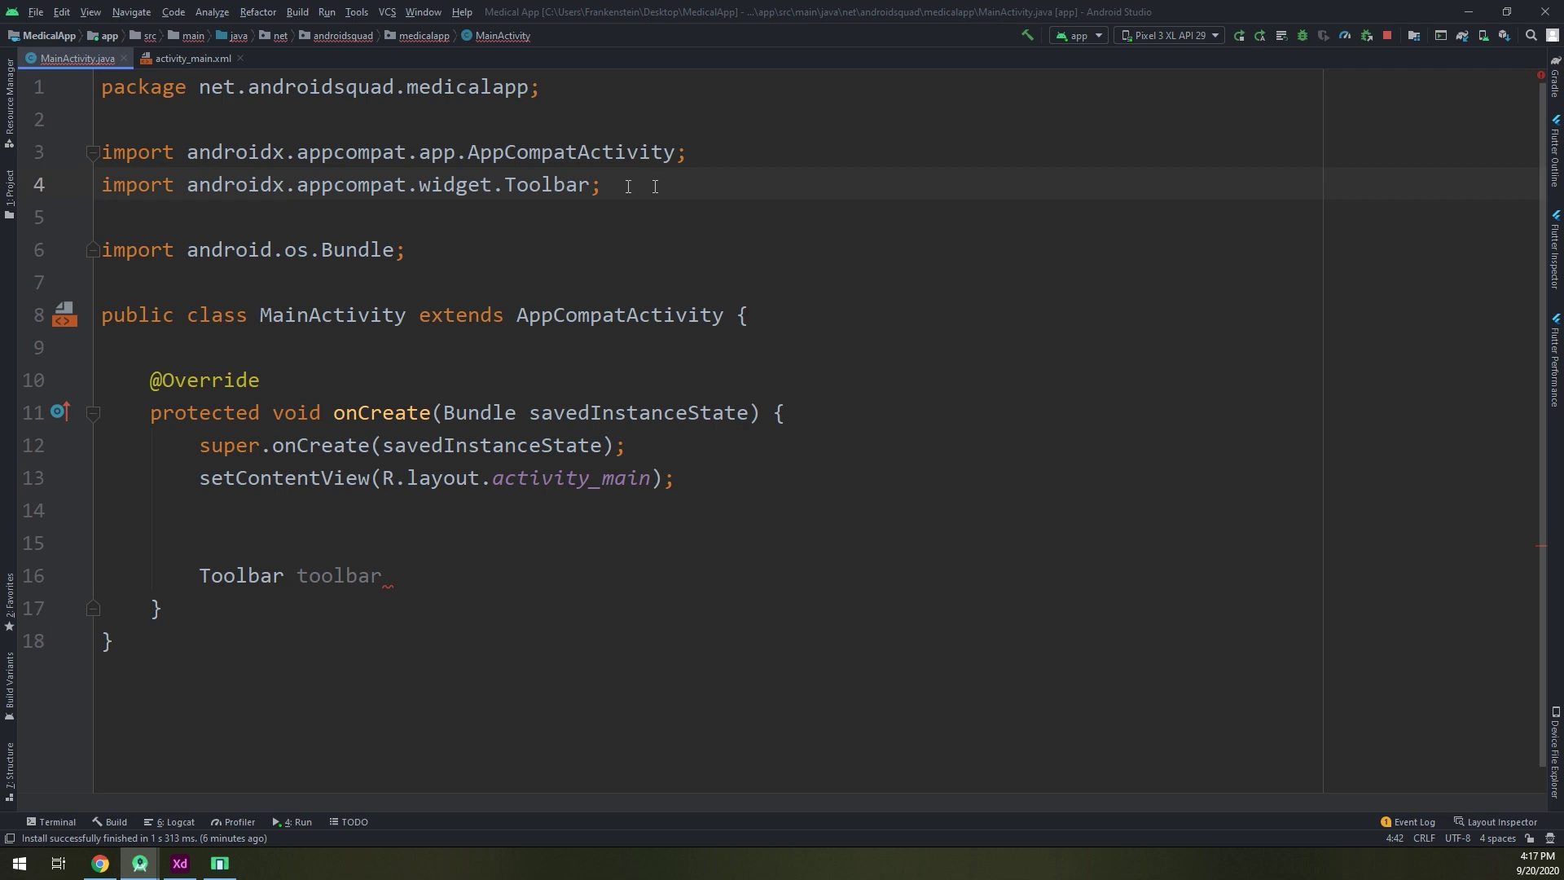
drag(612, 185, 109, 184)
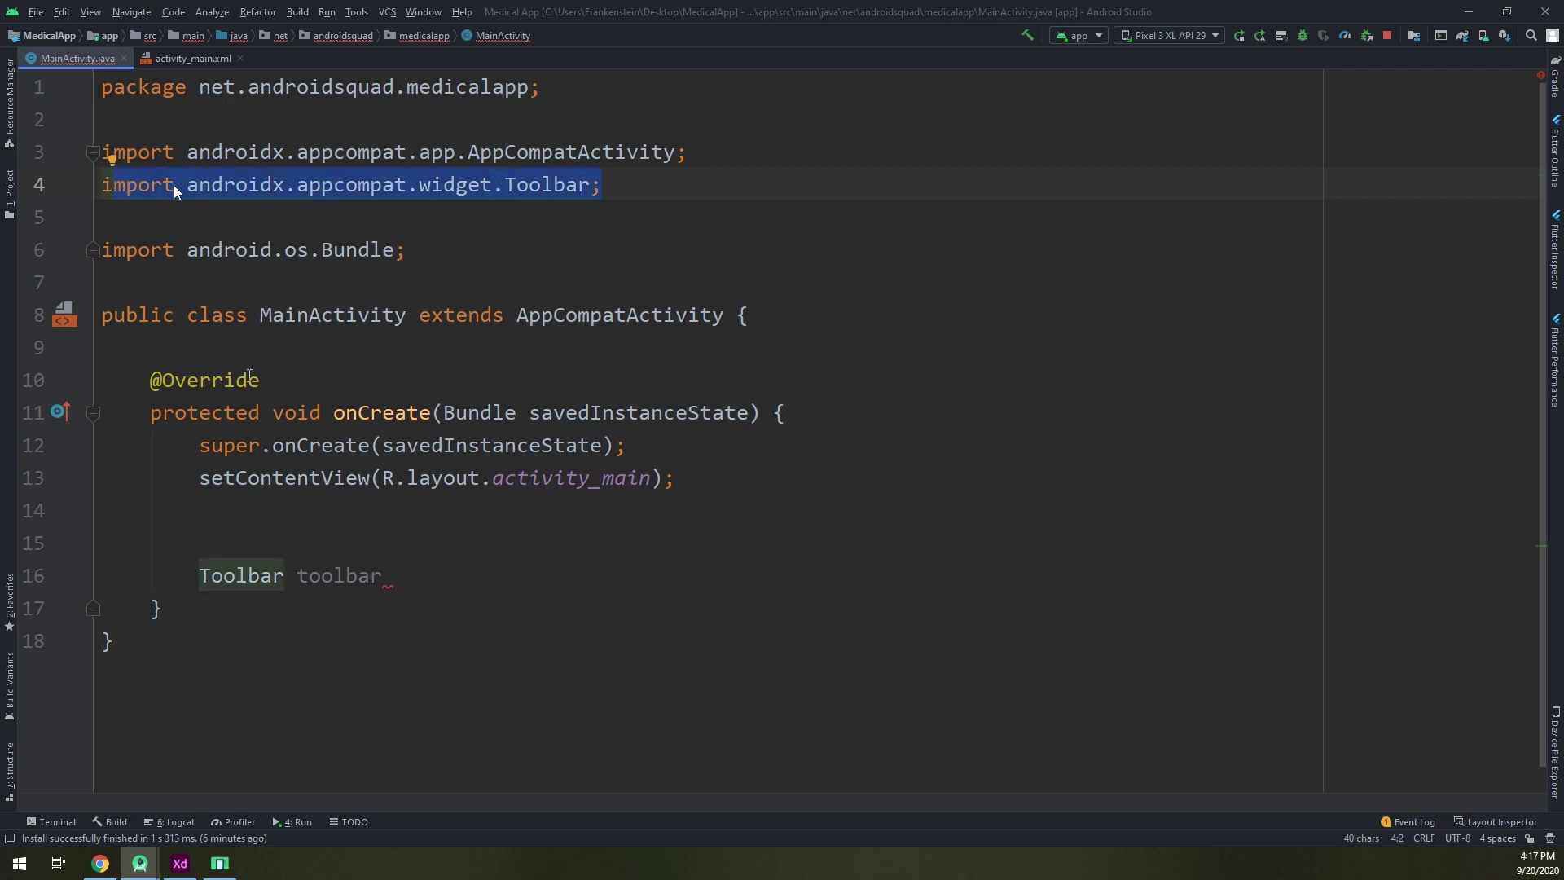
click(389, 577)
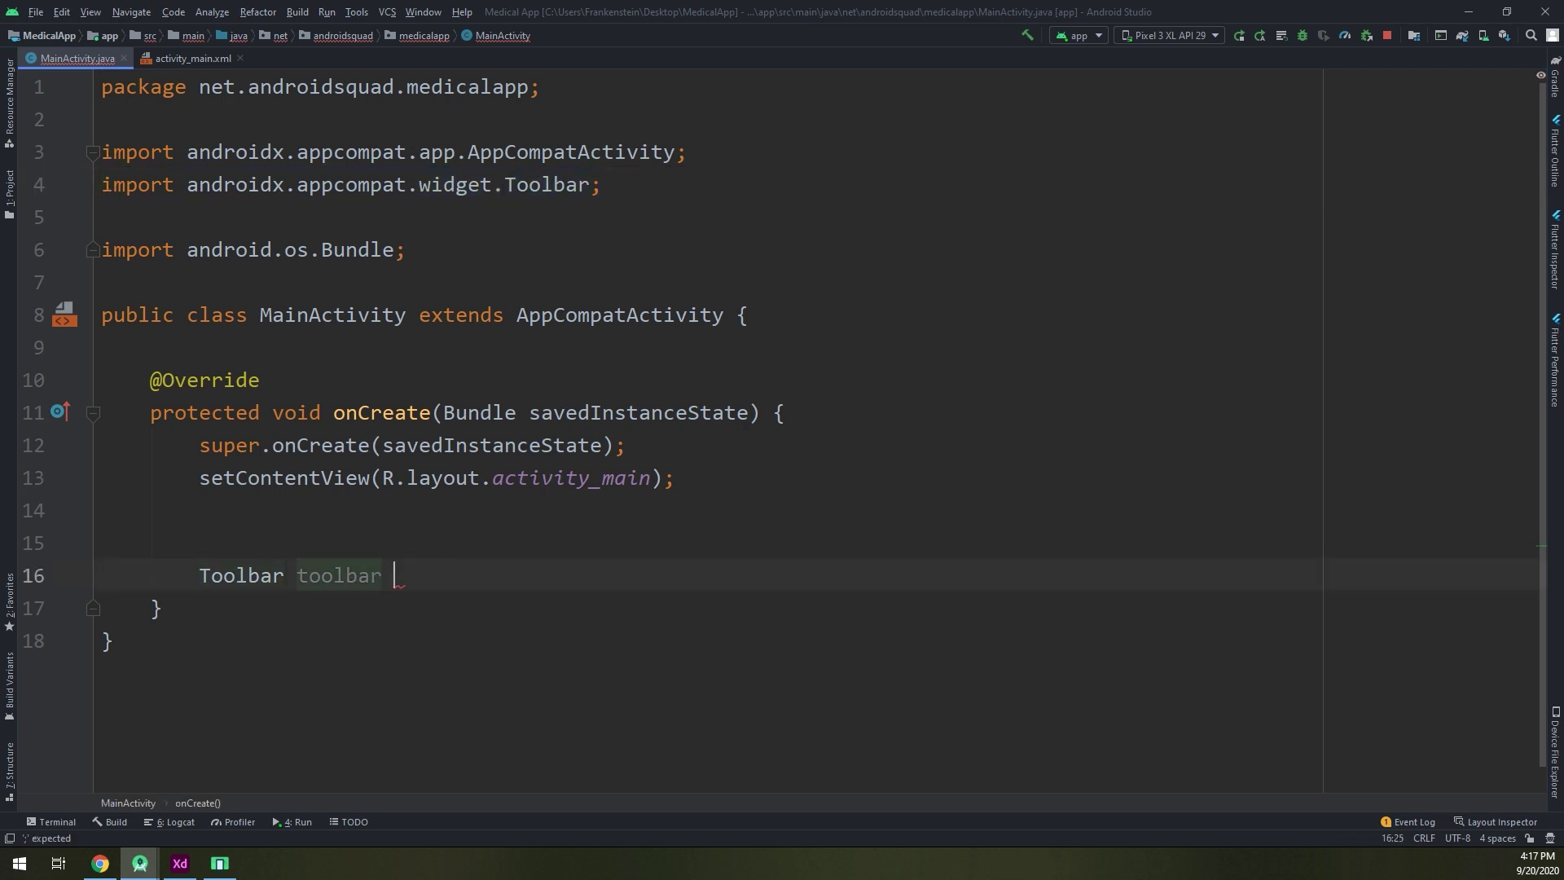
text(new)
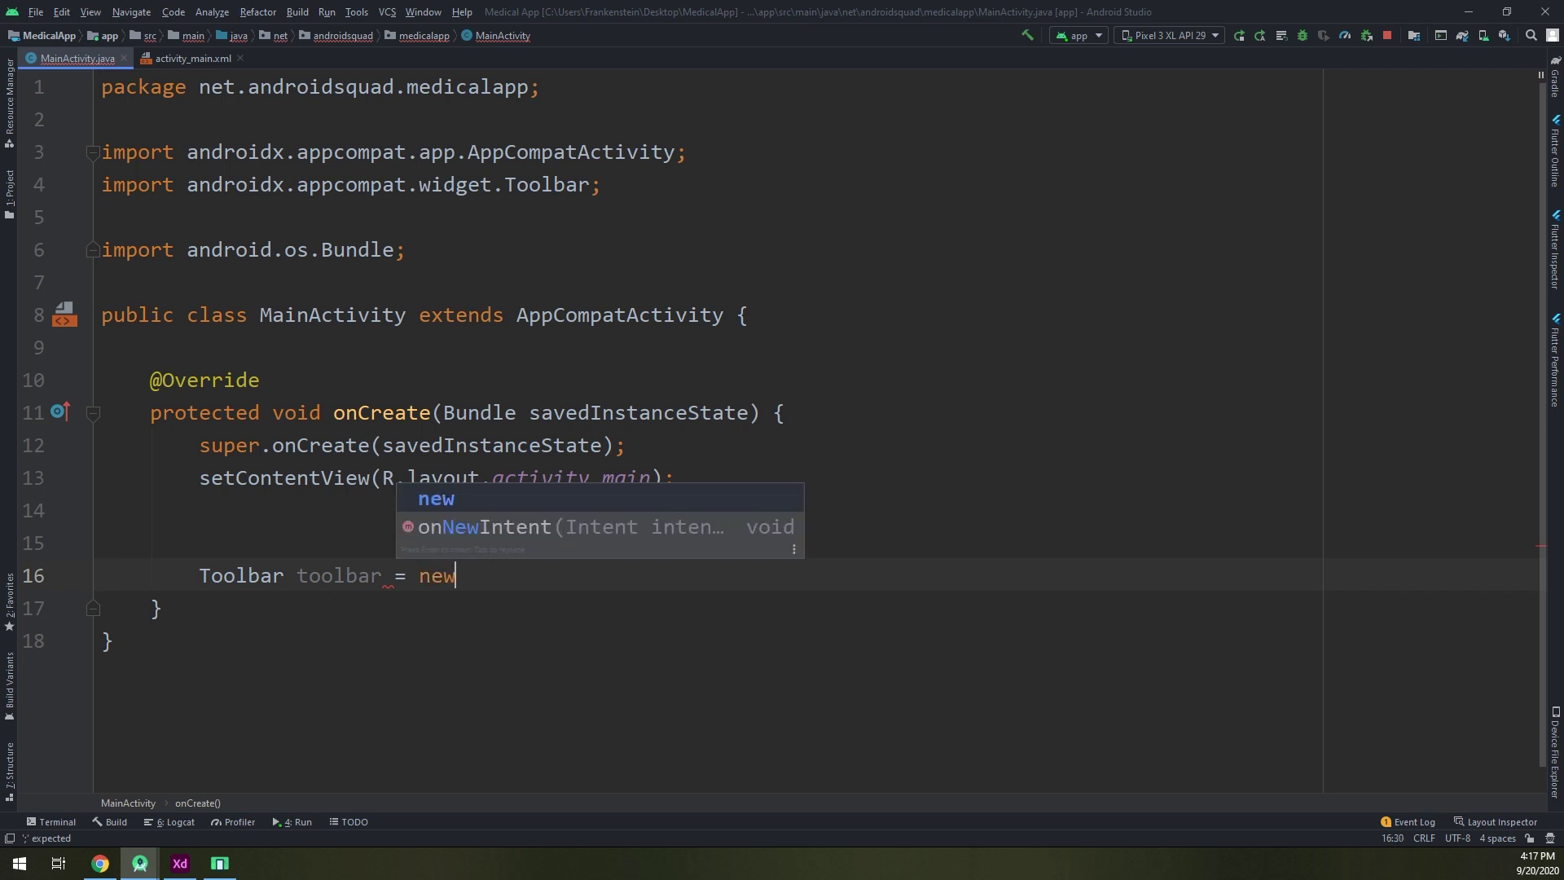
Assign the toolbar variable from findViewById(R.id.mytoolbar).
key(Escape)
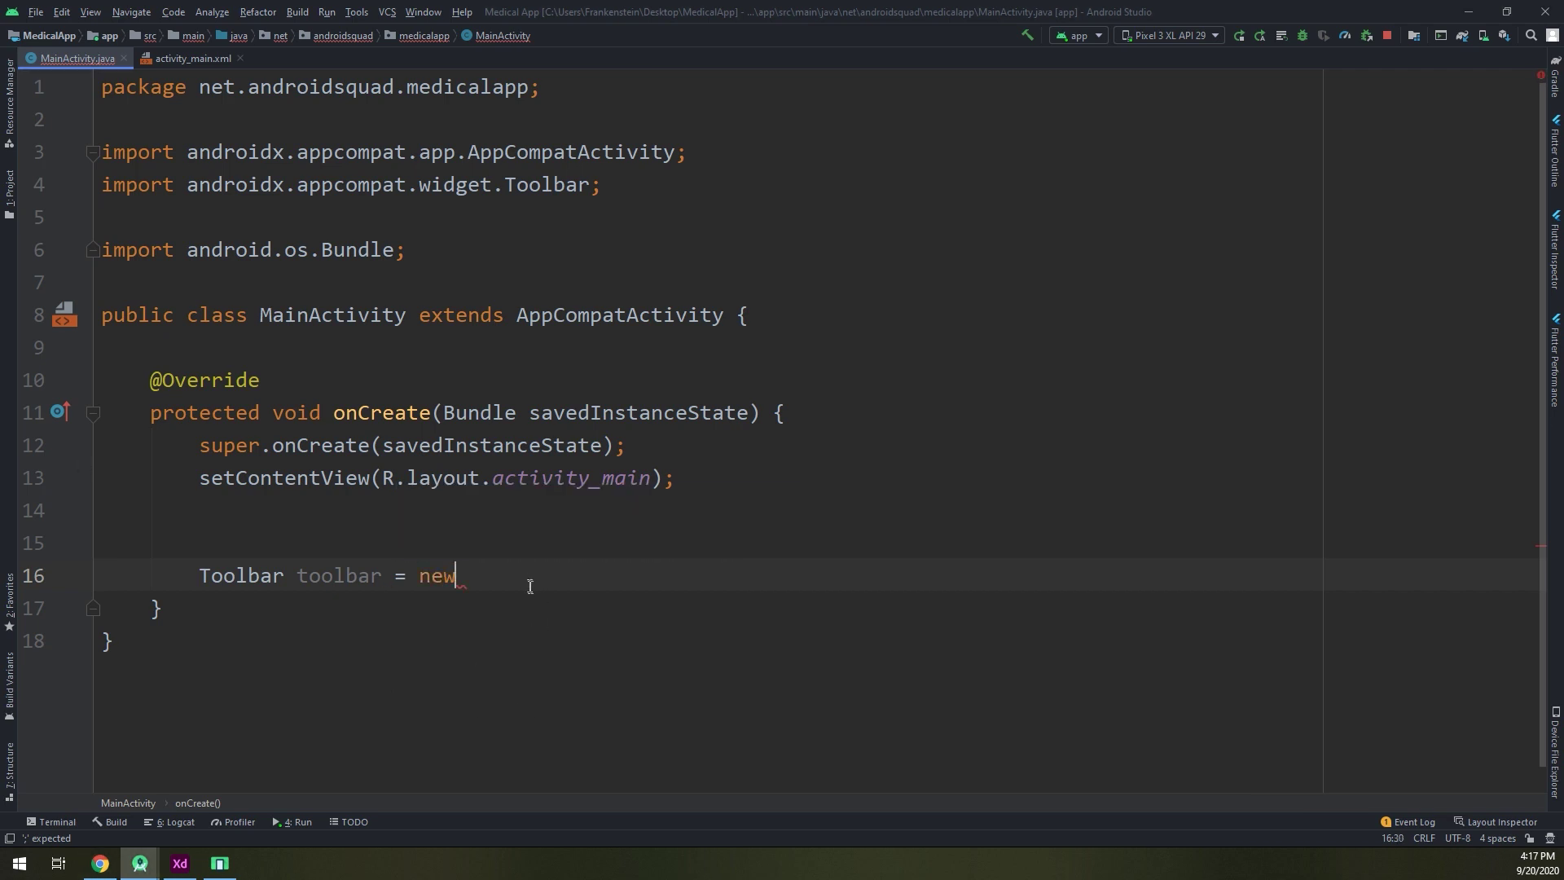
key(BackSpace)
key(BackSpace)
key(BackSpace)
text(find)
key(Return)
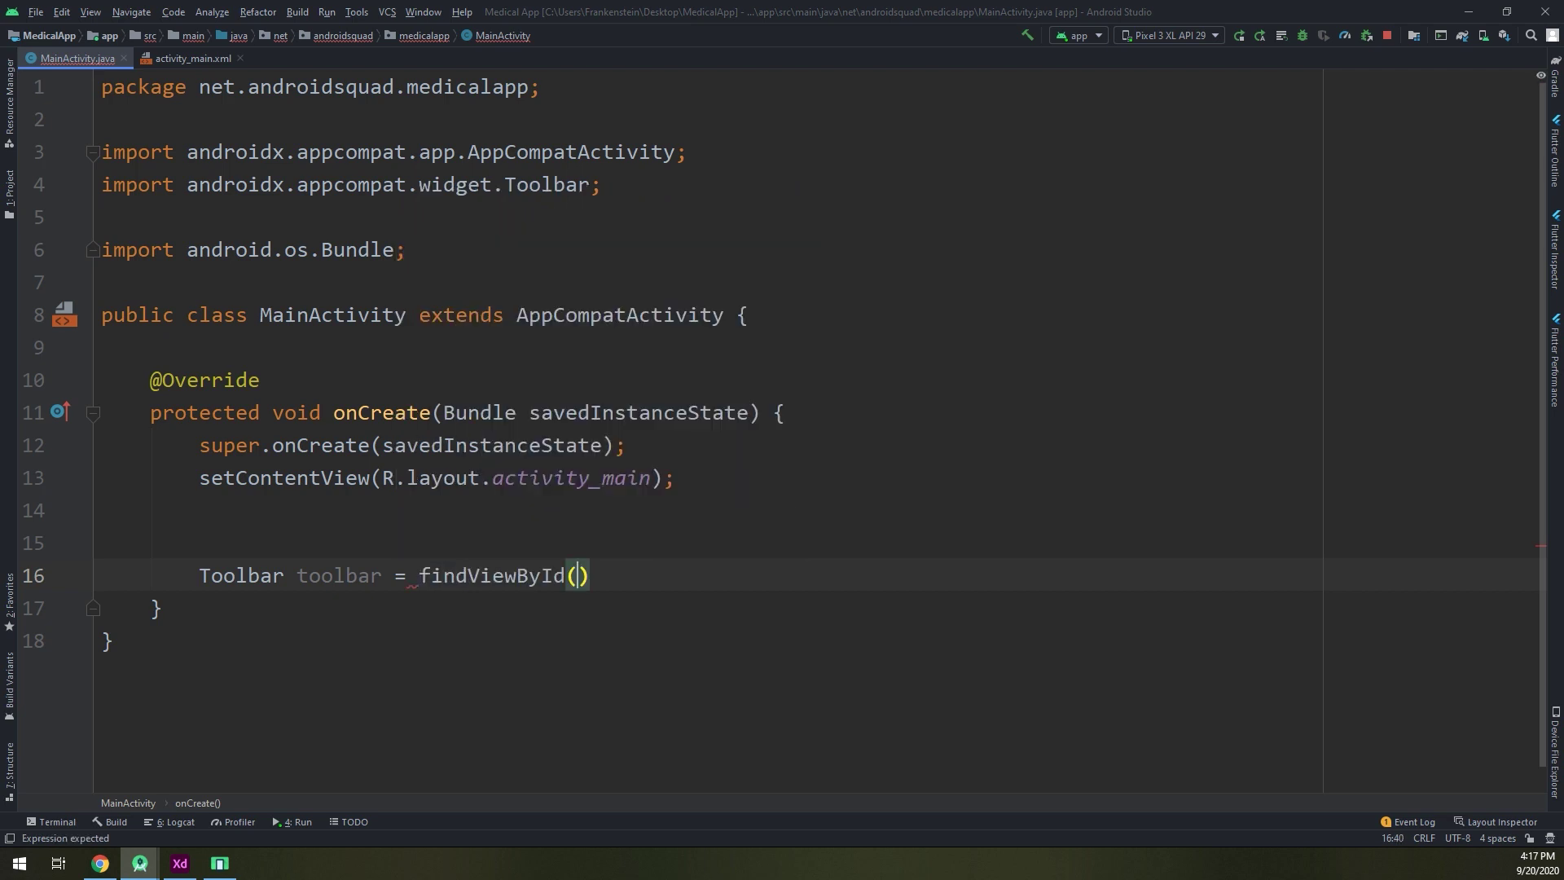
text(R.id)
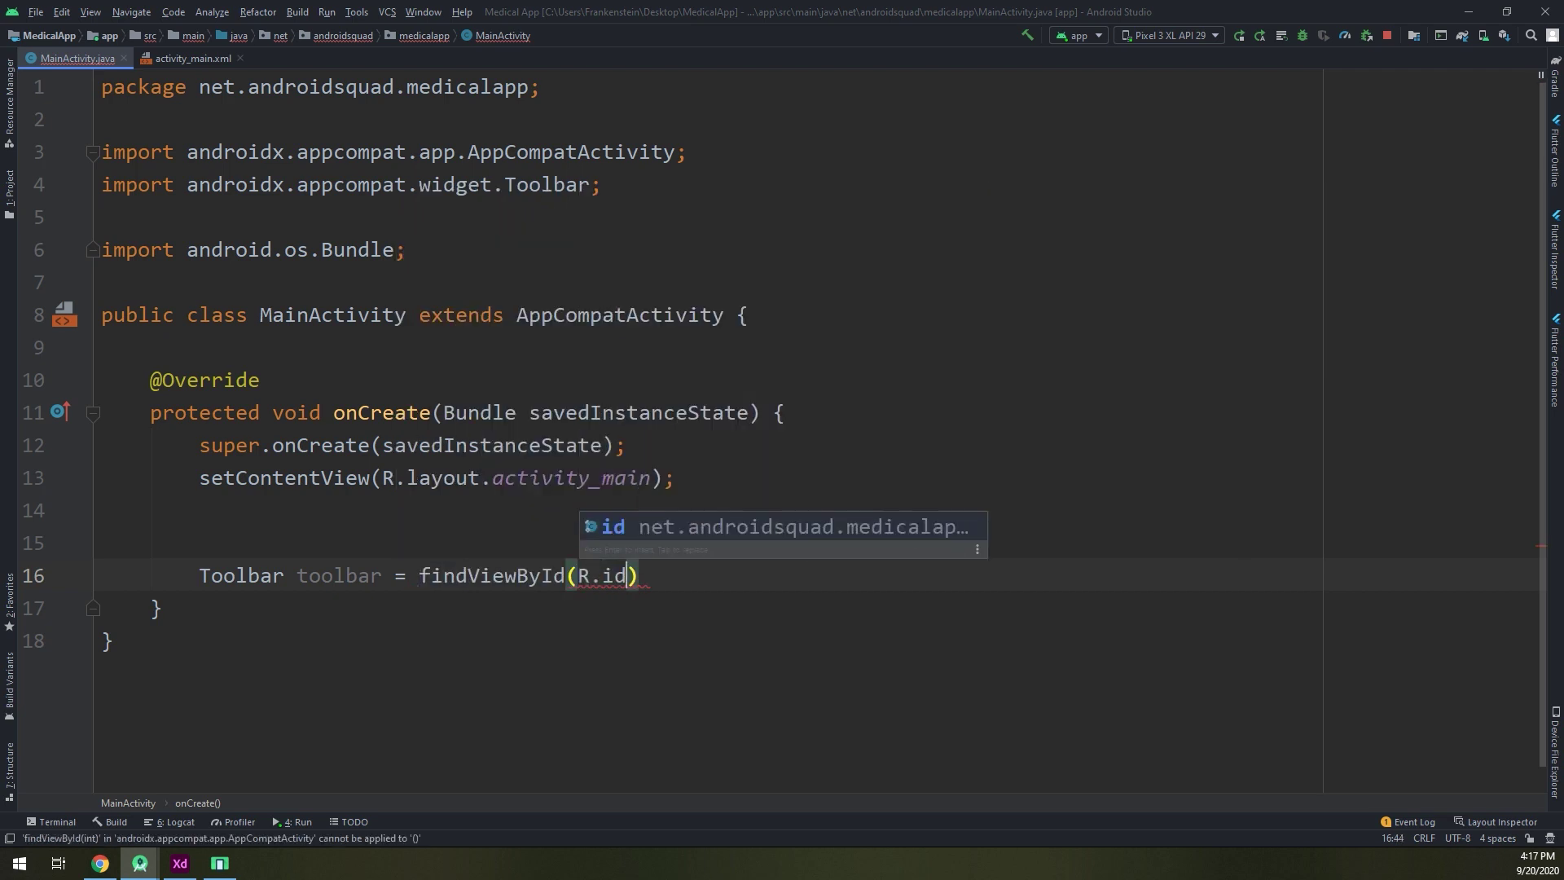
text(.too)
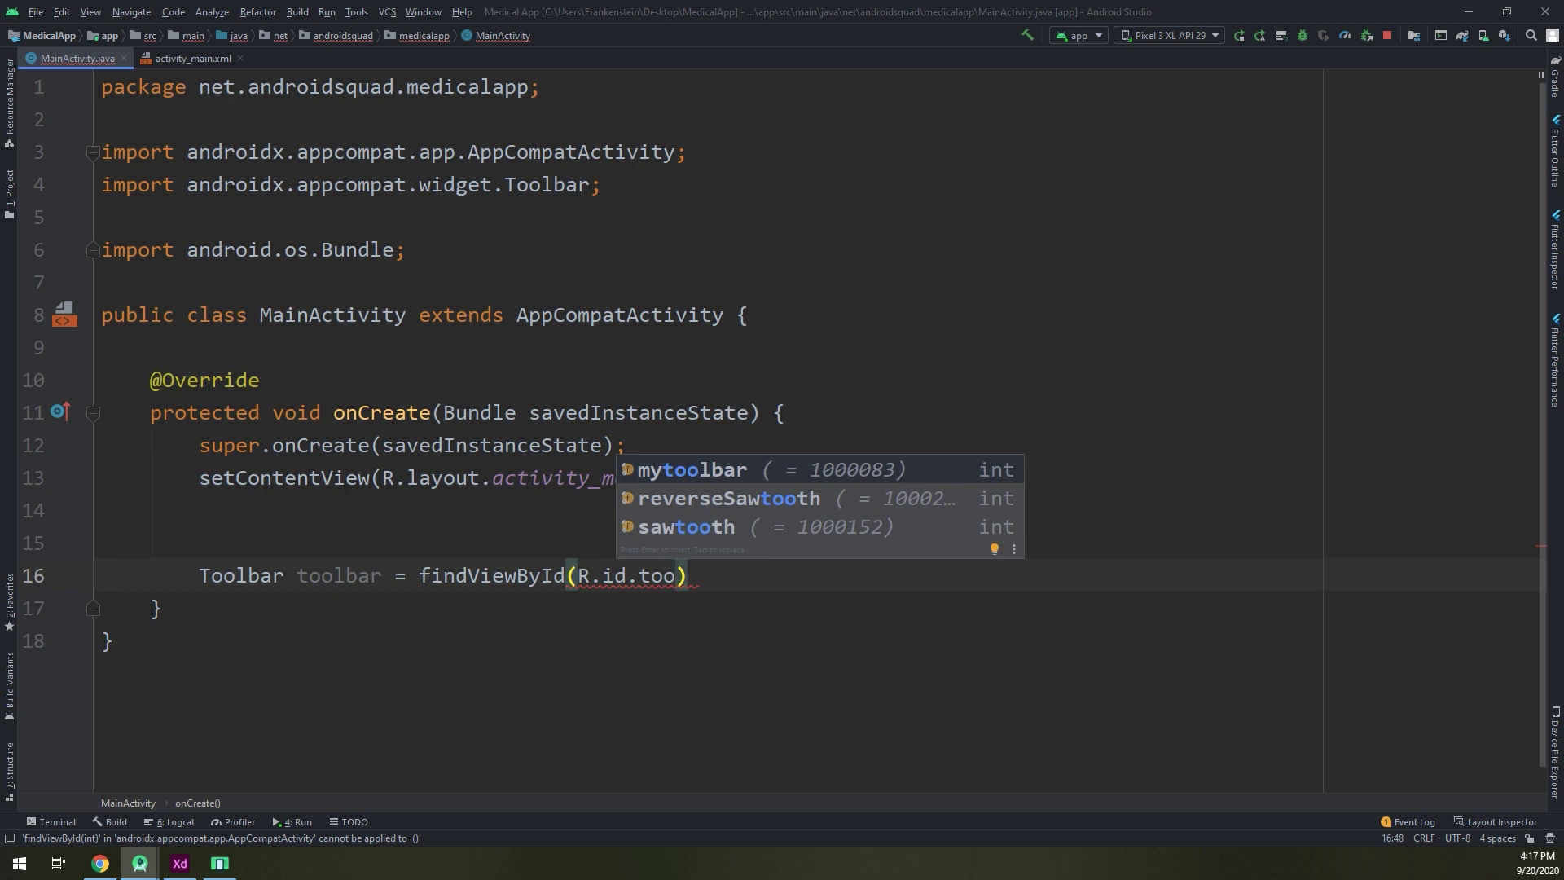
key(Return)
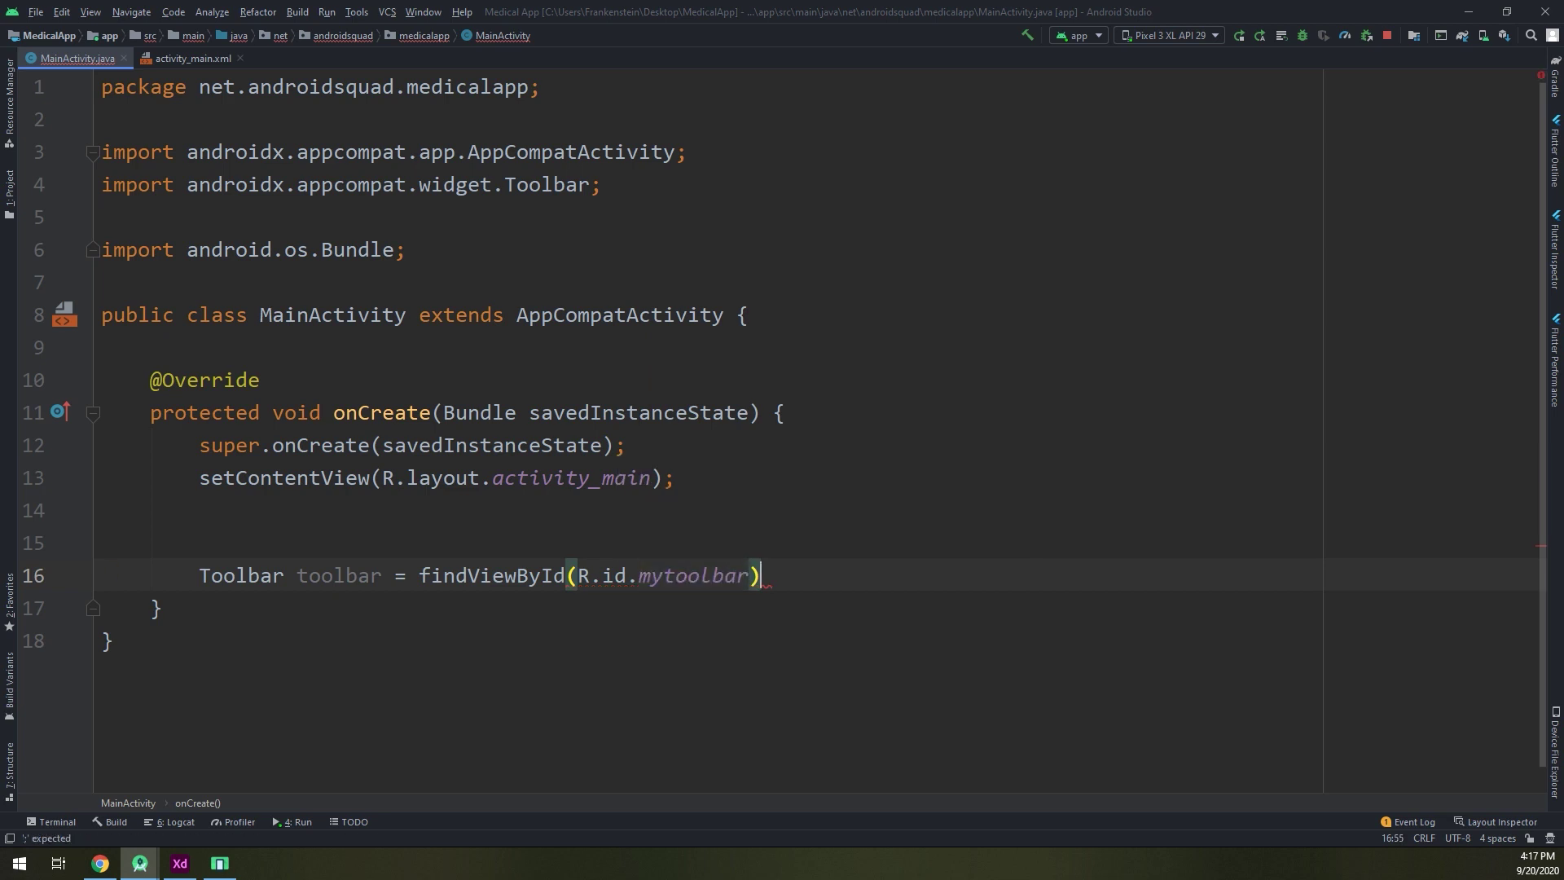
key(End)
text(;)
Add setSupportActionBar(toolbar); on the next line.
key(Return)
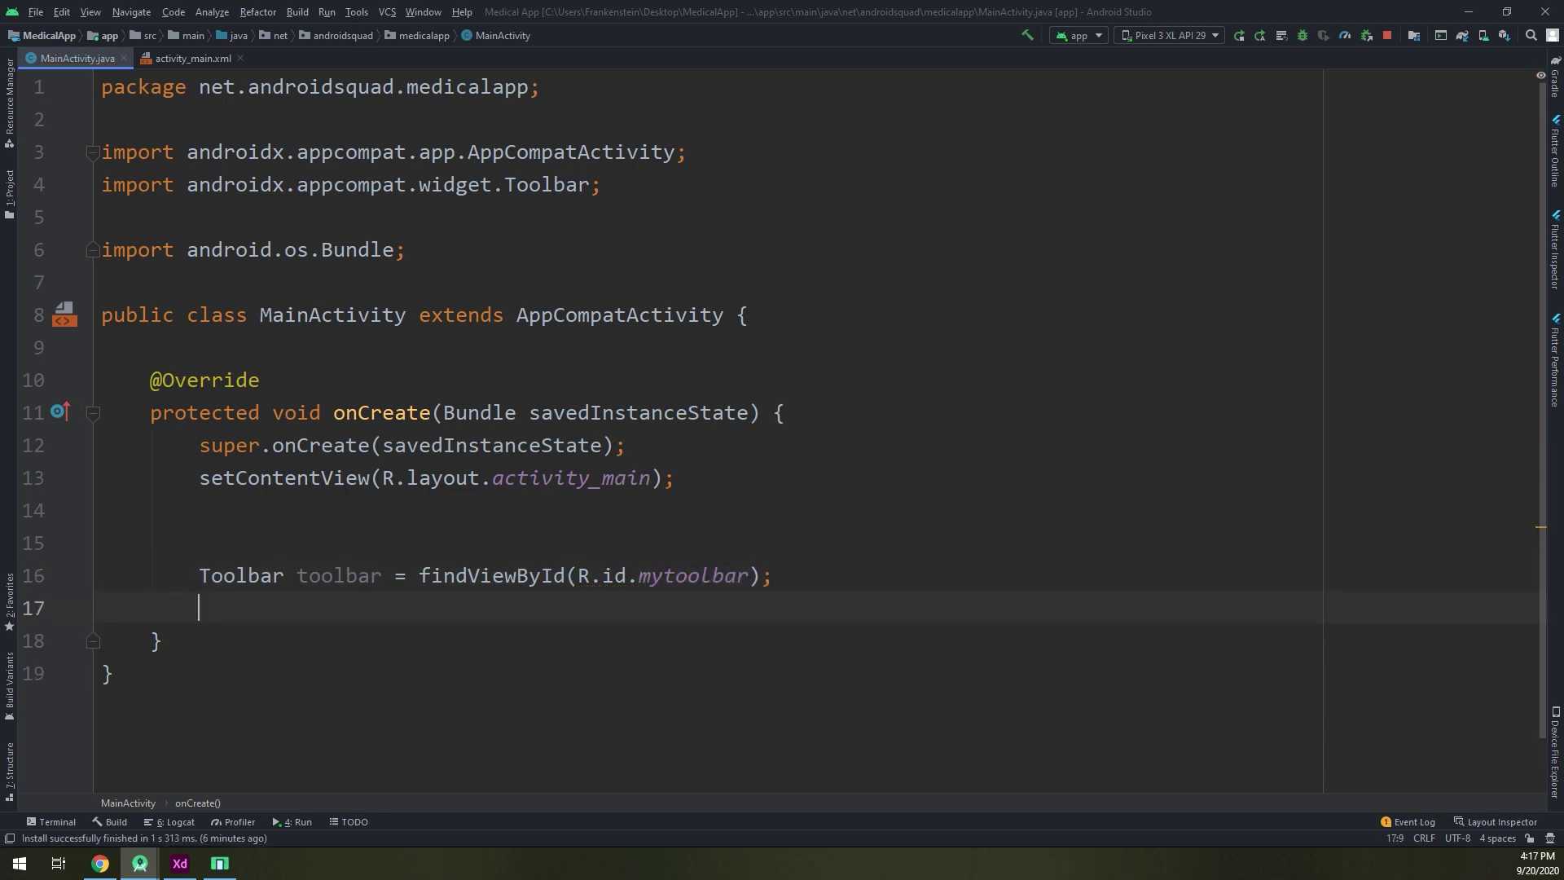
text(setsu)
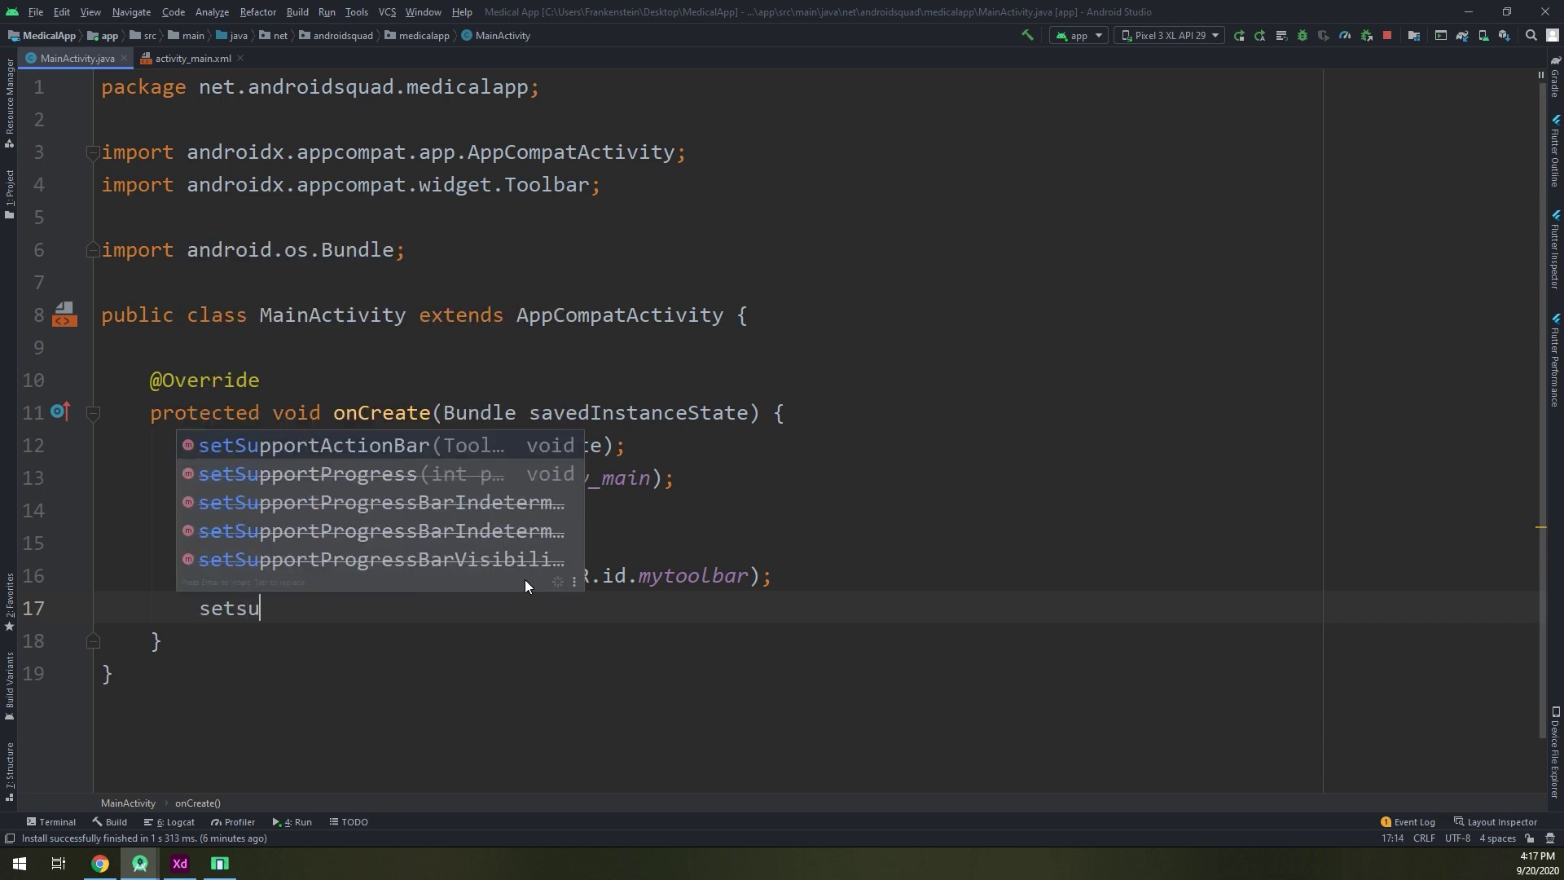
key(Return)
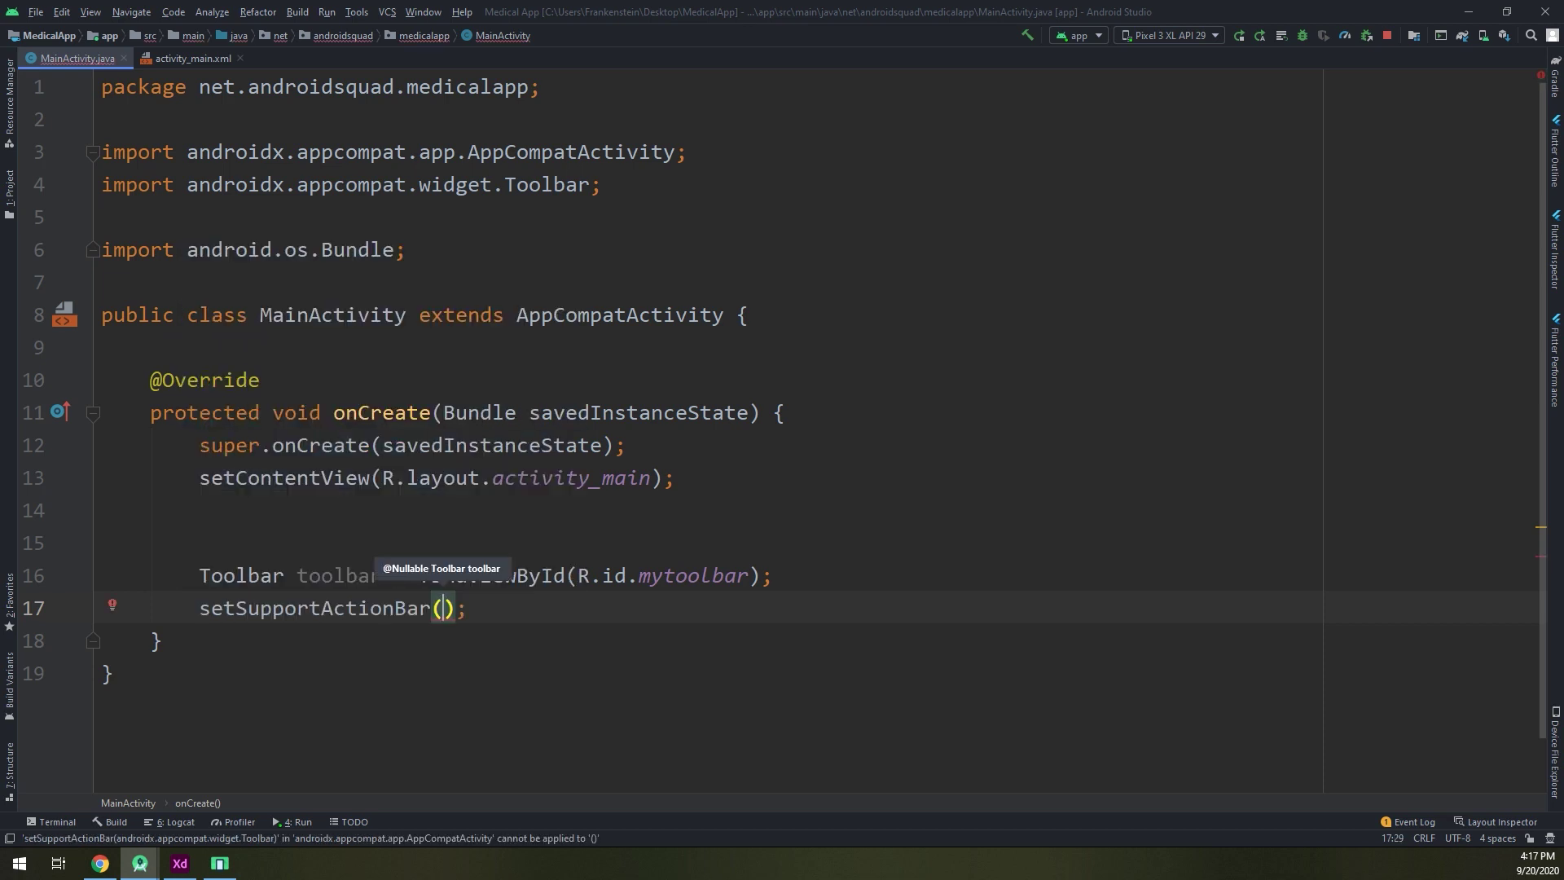
text(too)
key(BackSpace)
key(BackSpace)
key(BackSpace)
text(to)
key(Return)
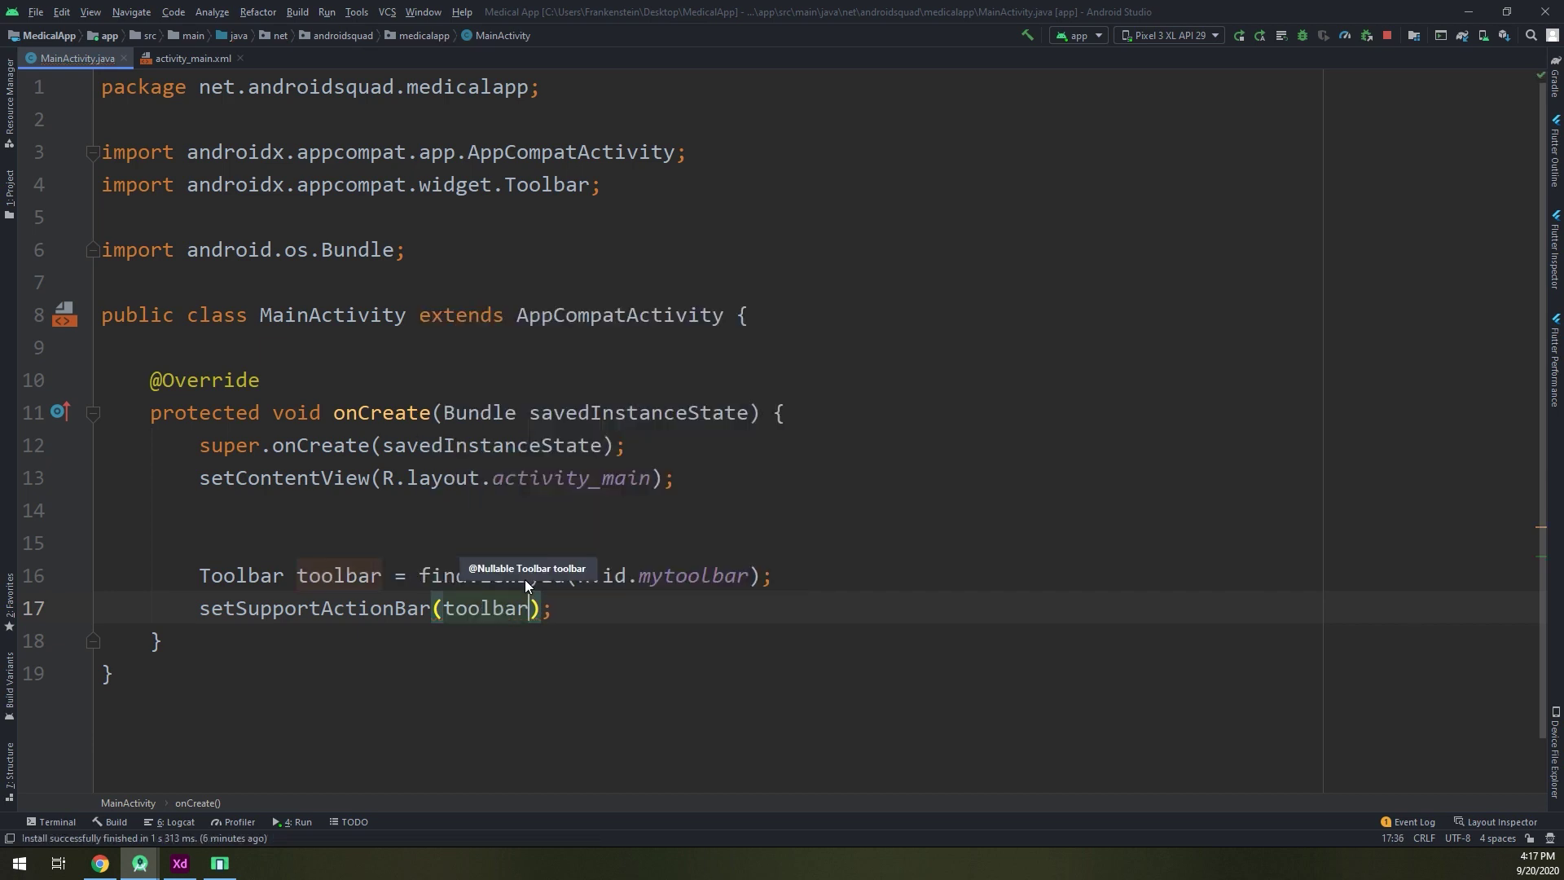
Run the app on the Pixel 3 XL emulator, check the Medical App toolbar, and reopen activity_main.xml.
click(1242, 35)
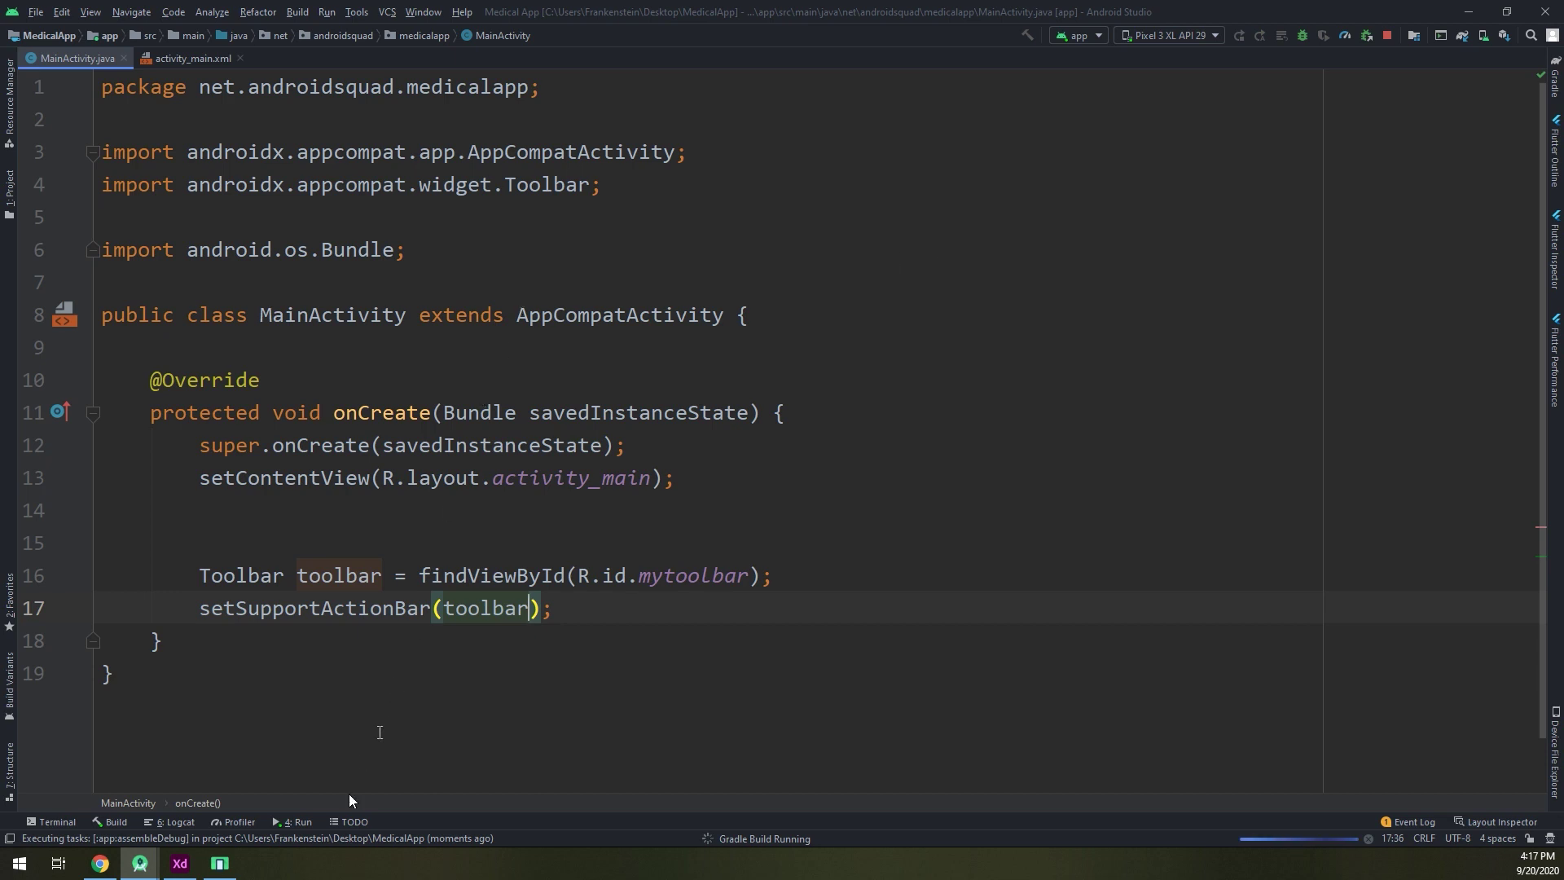
click(220, 864)
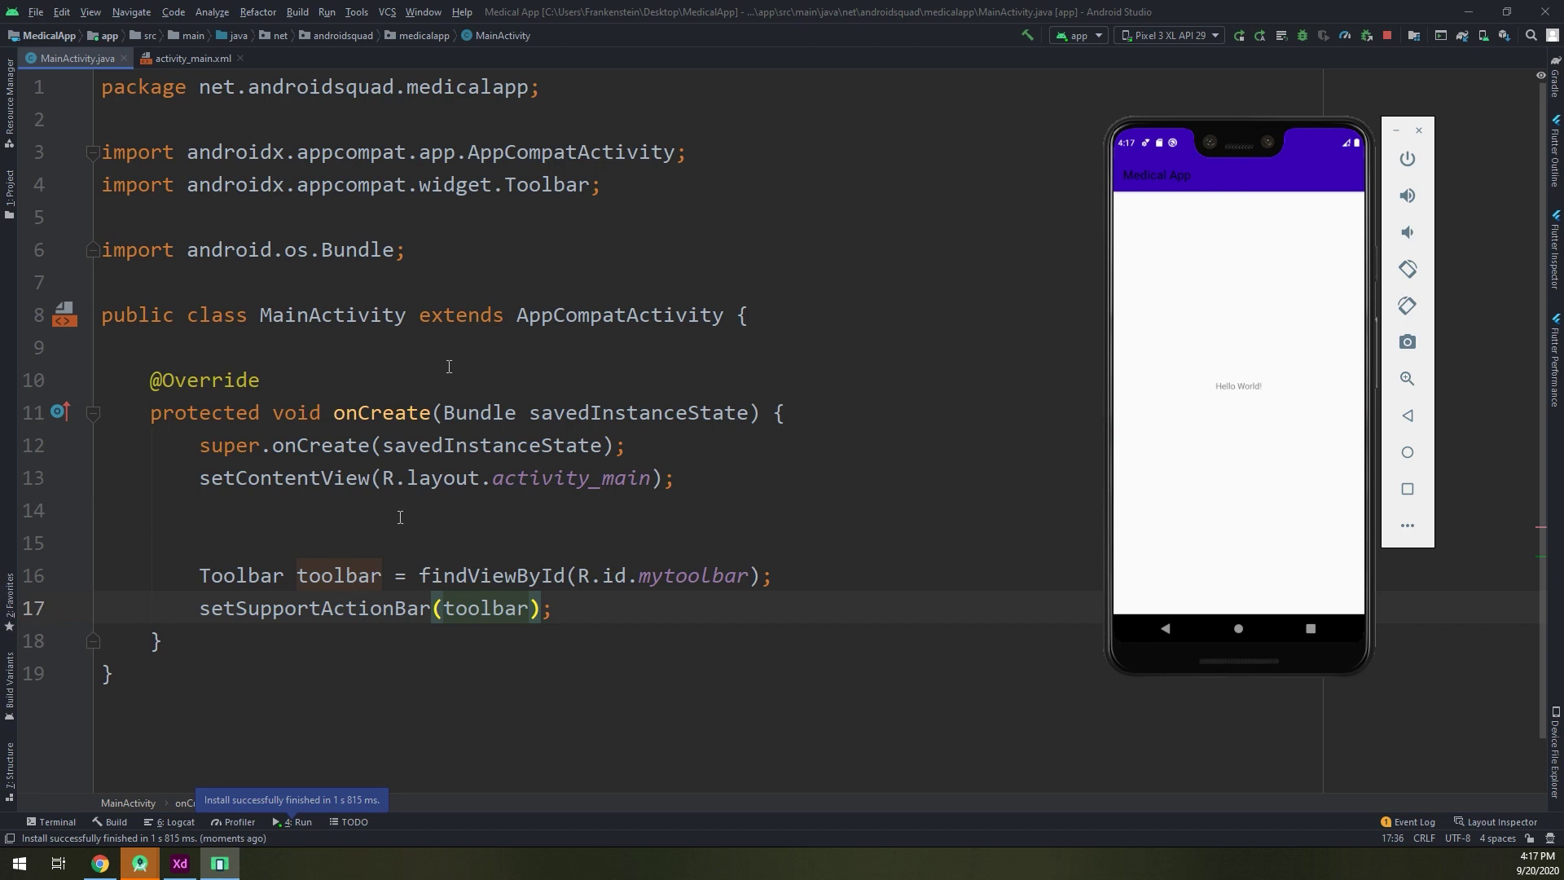
click(189, 59)
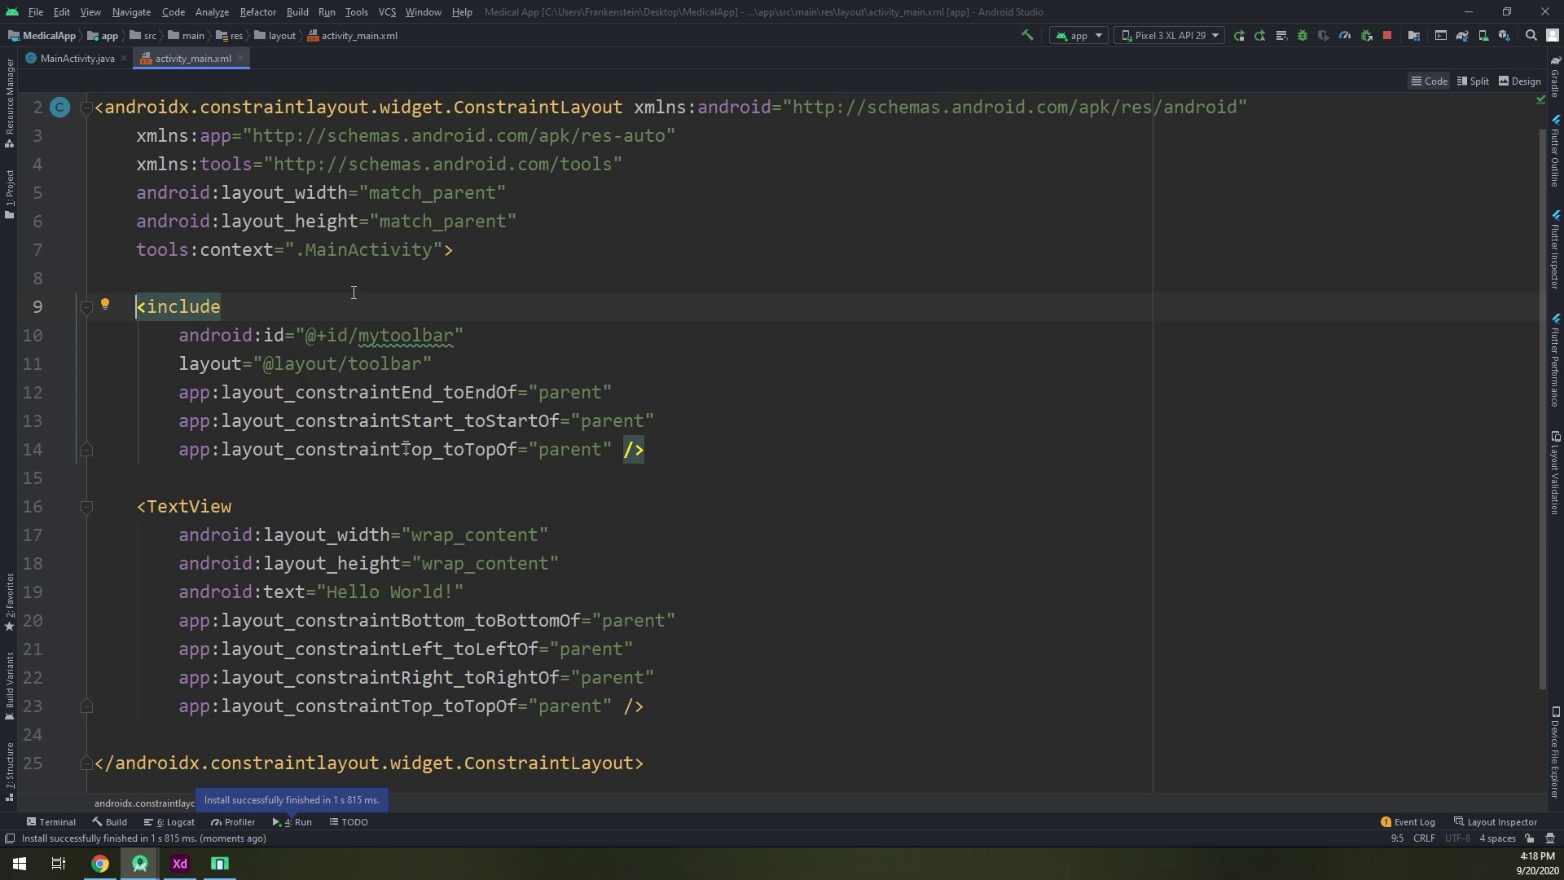
click(65, 62)
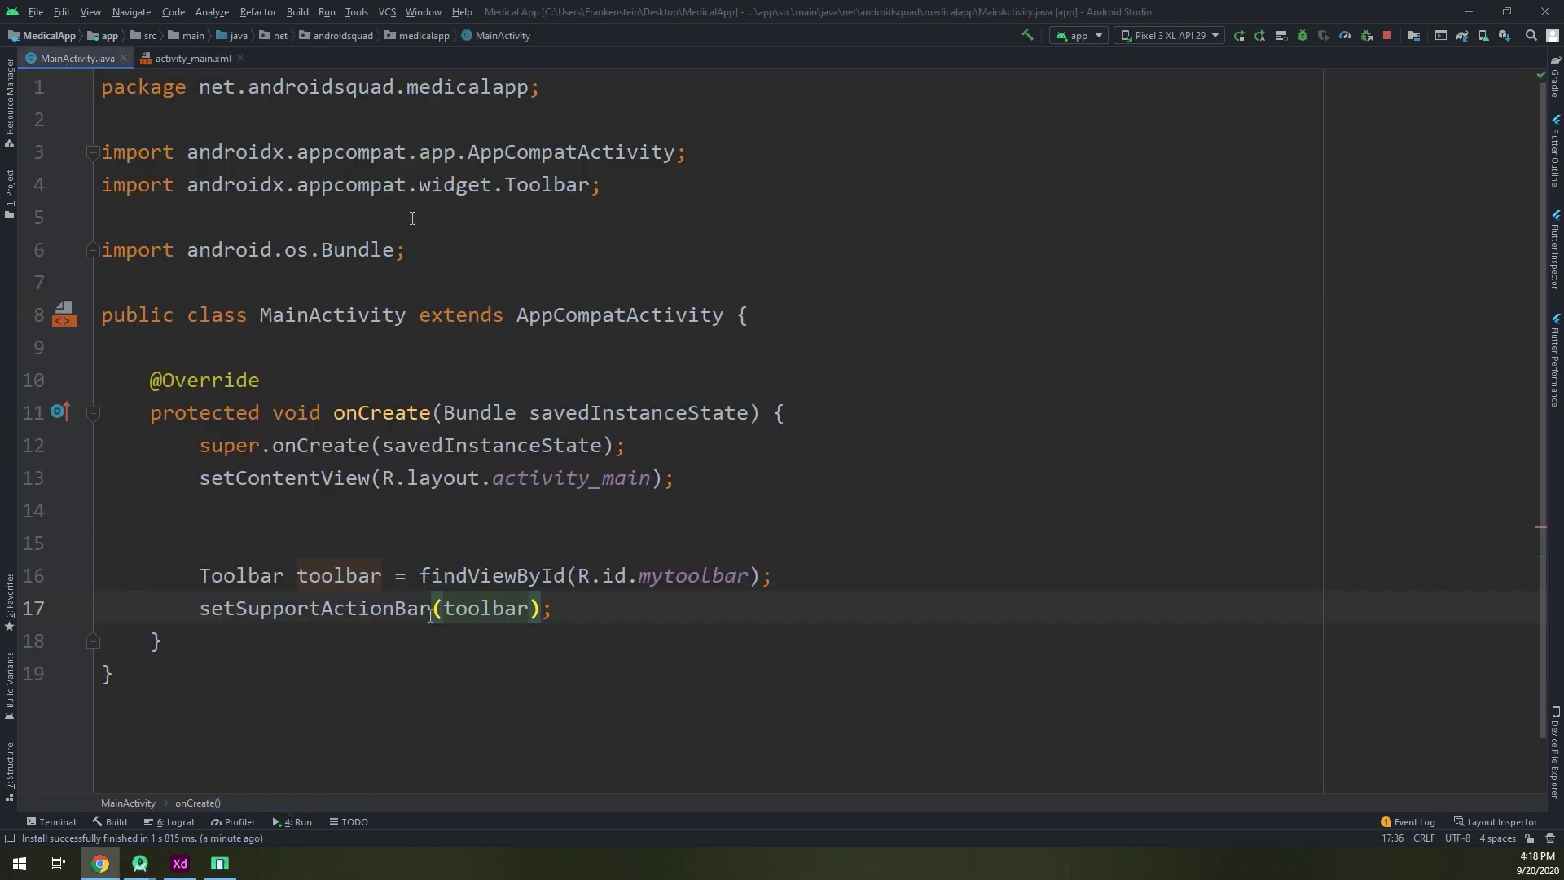
click(220, 863)
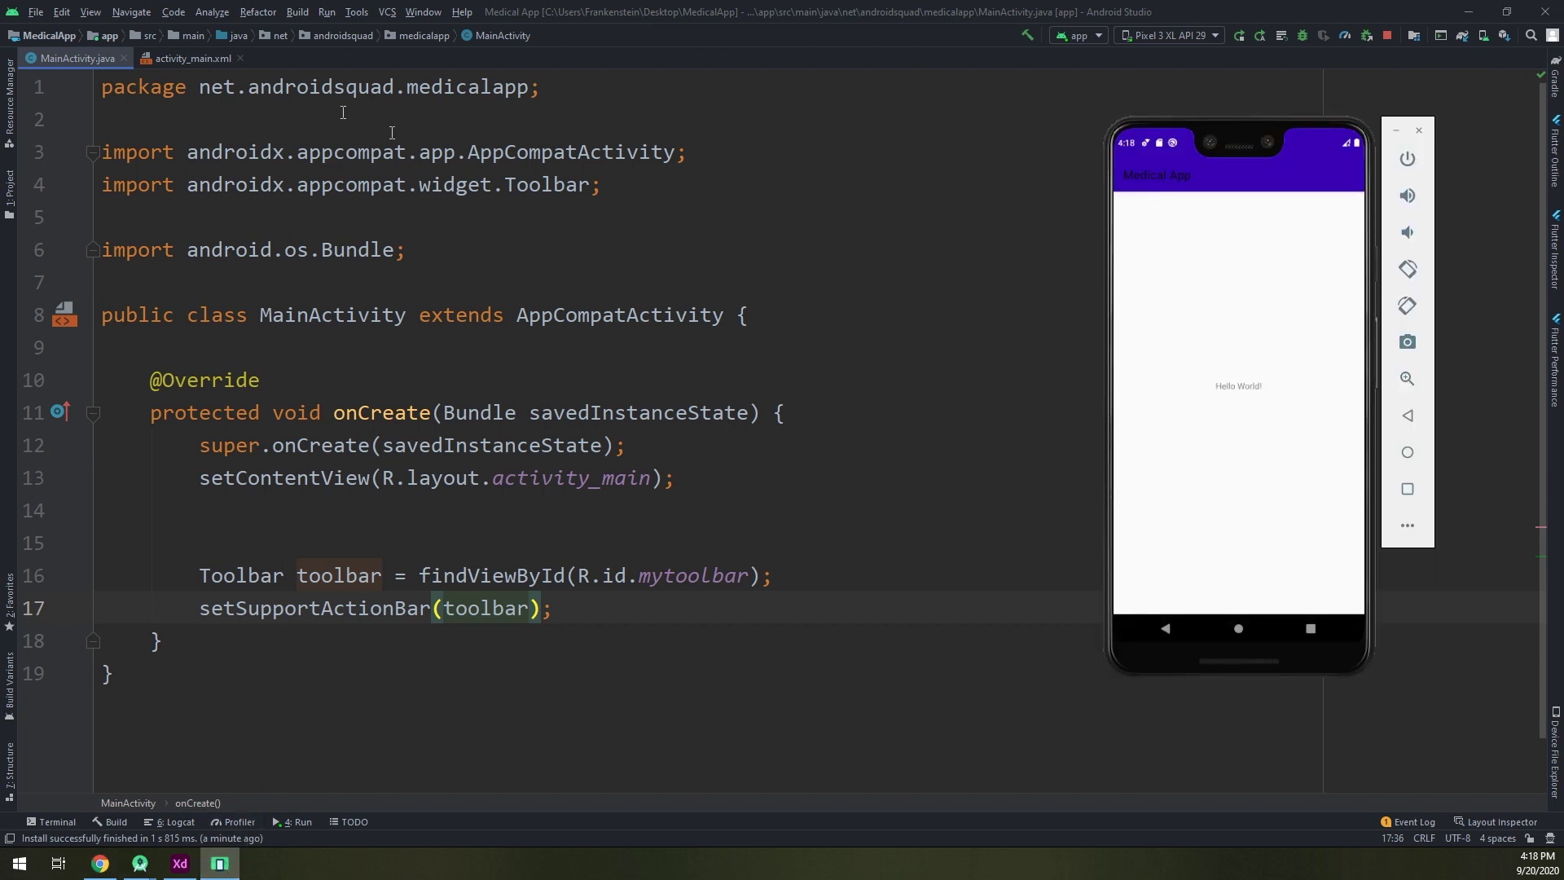
click(193, 57)
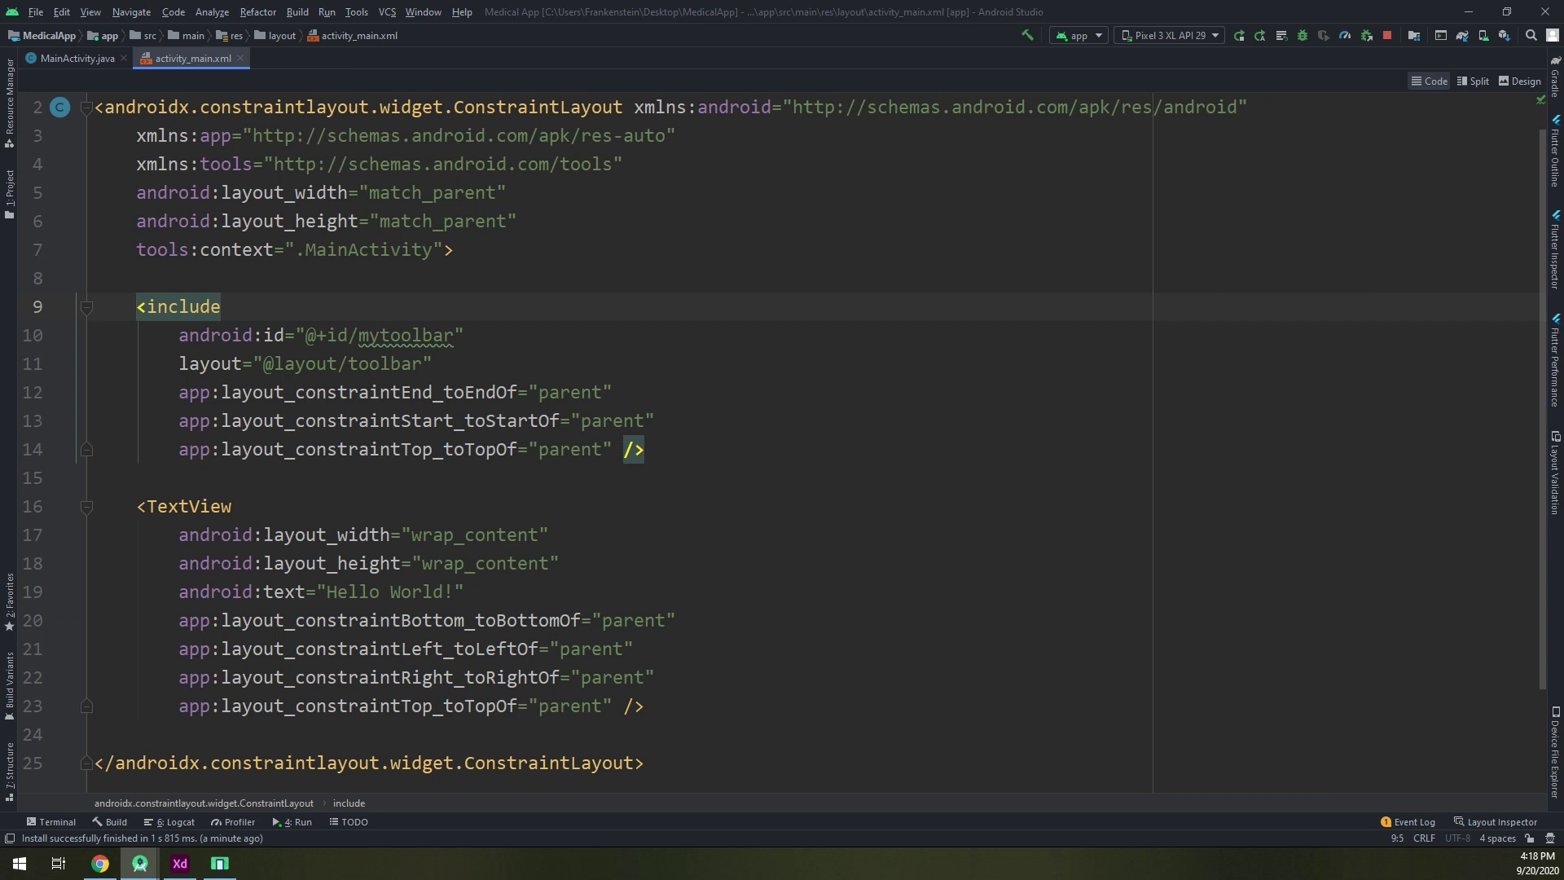
Open toolbar.xml from app > res > layout in the Project tree.
click(621, 448)
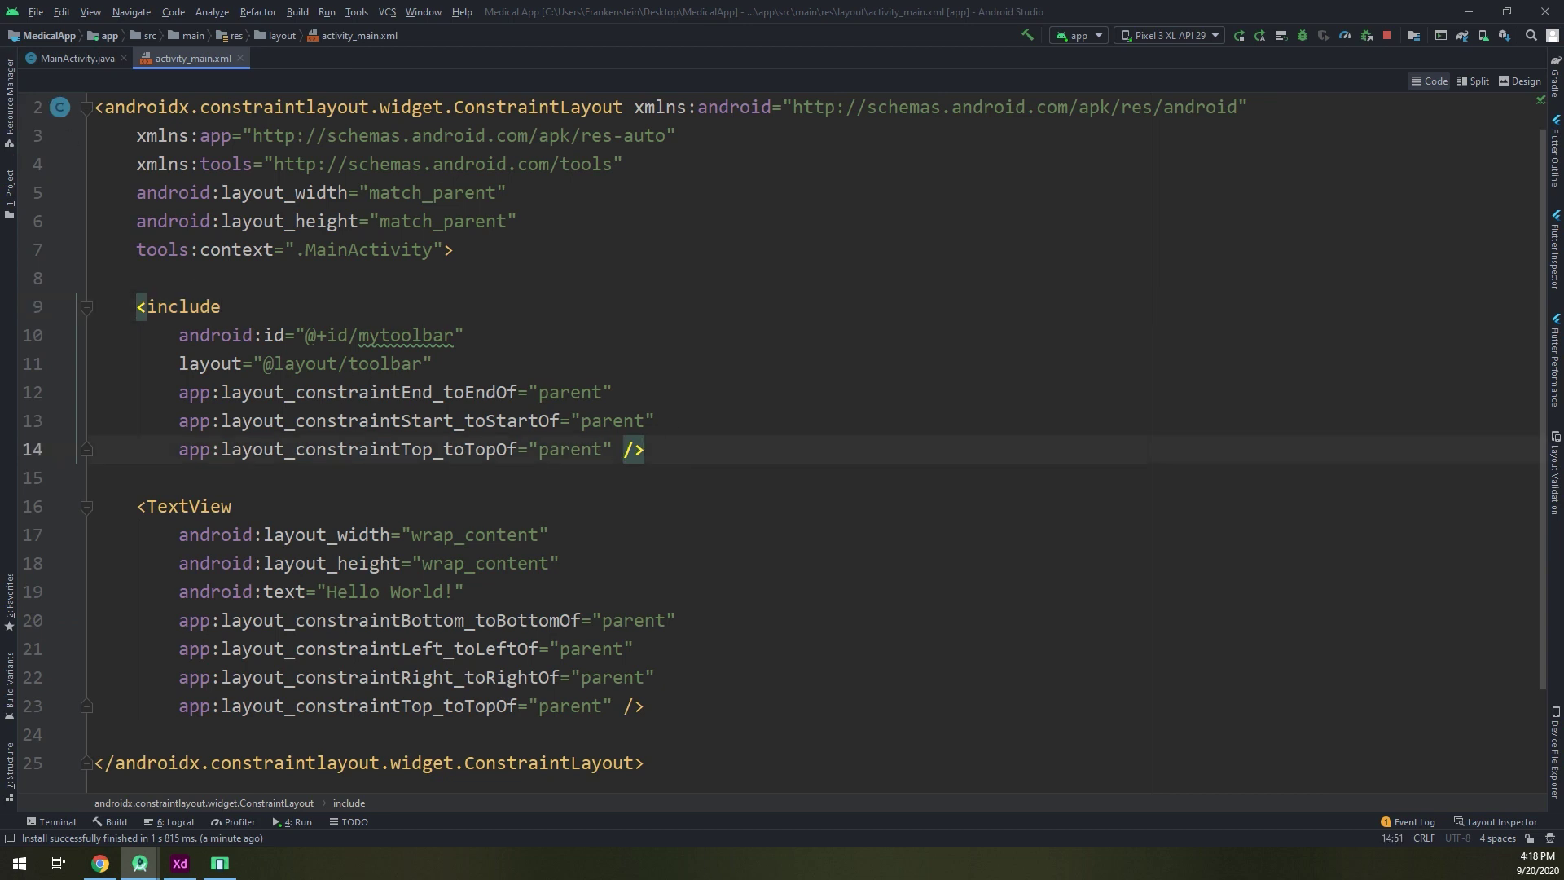
click(9, 195)
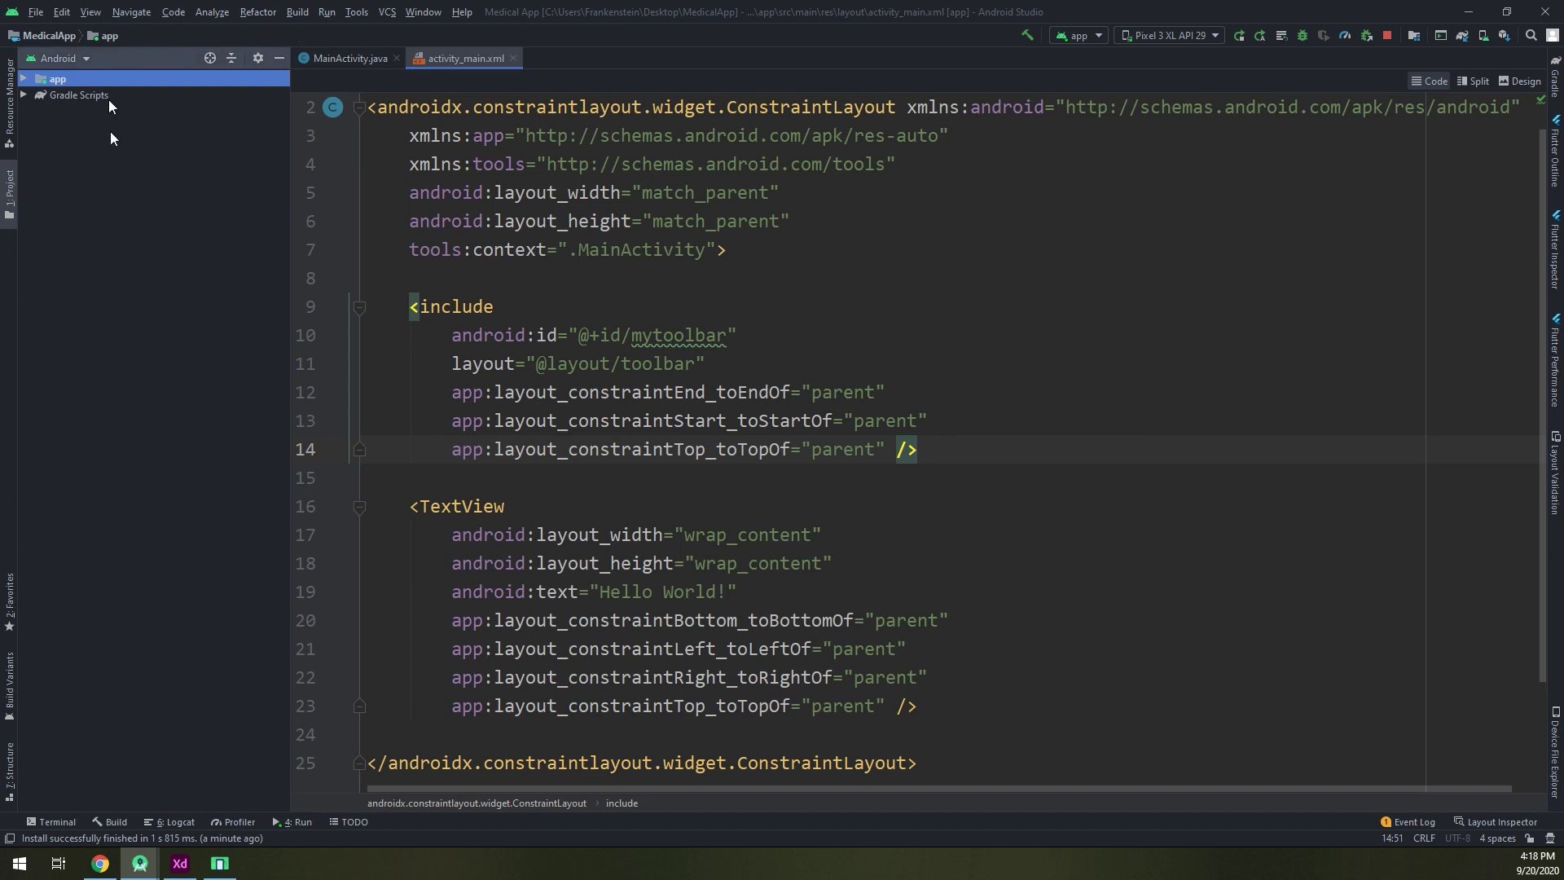
double_click(106, 82)
double_click(107, 140)
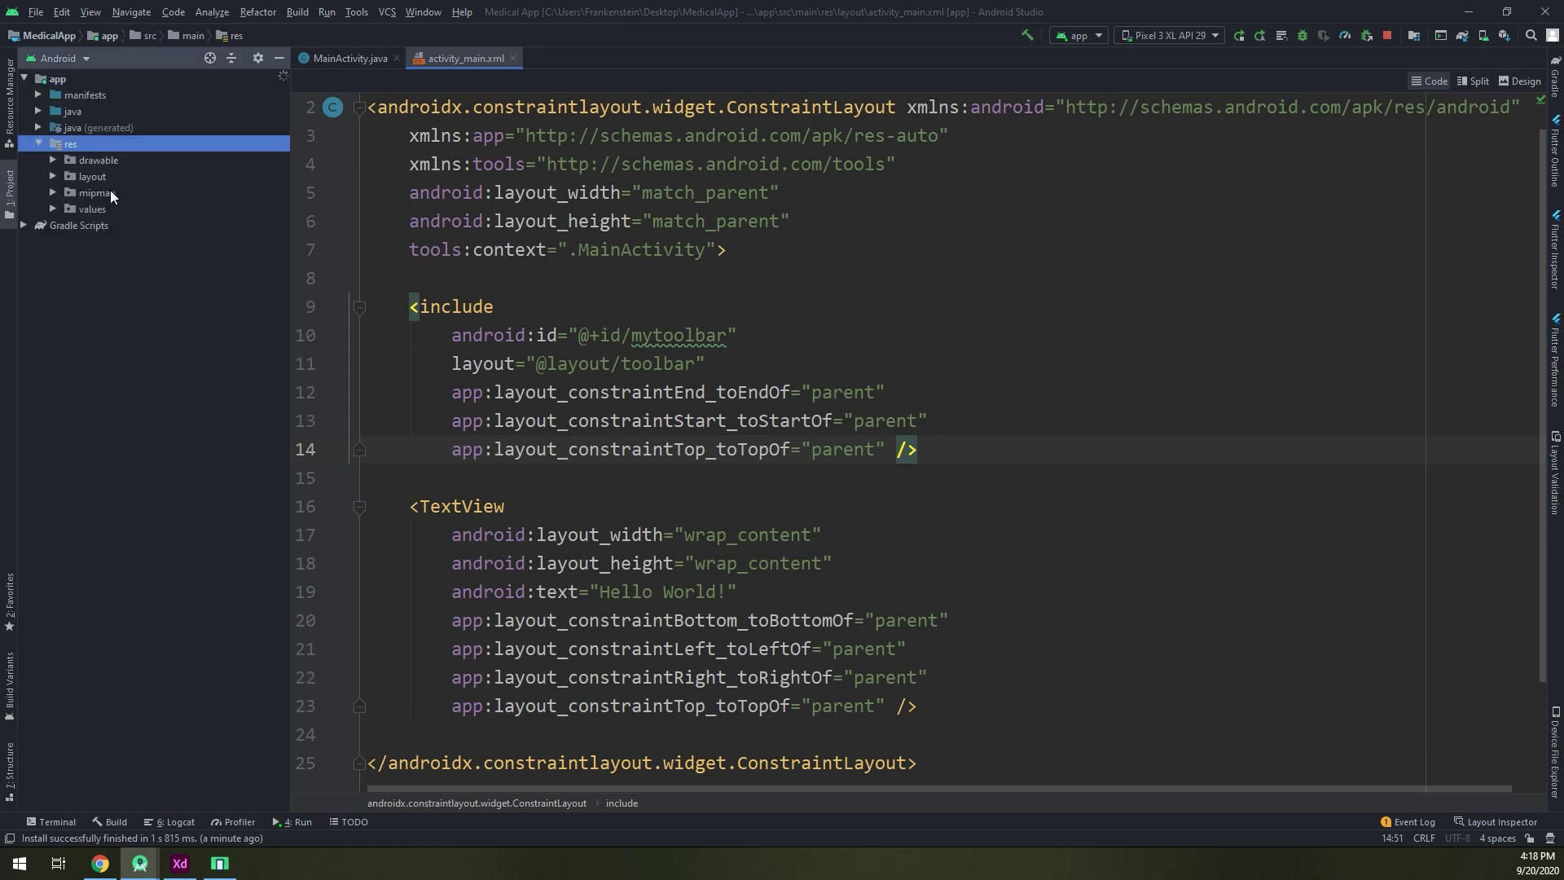
click(109, 207)
click(111, 162)
double_click(109, 176)
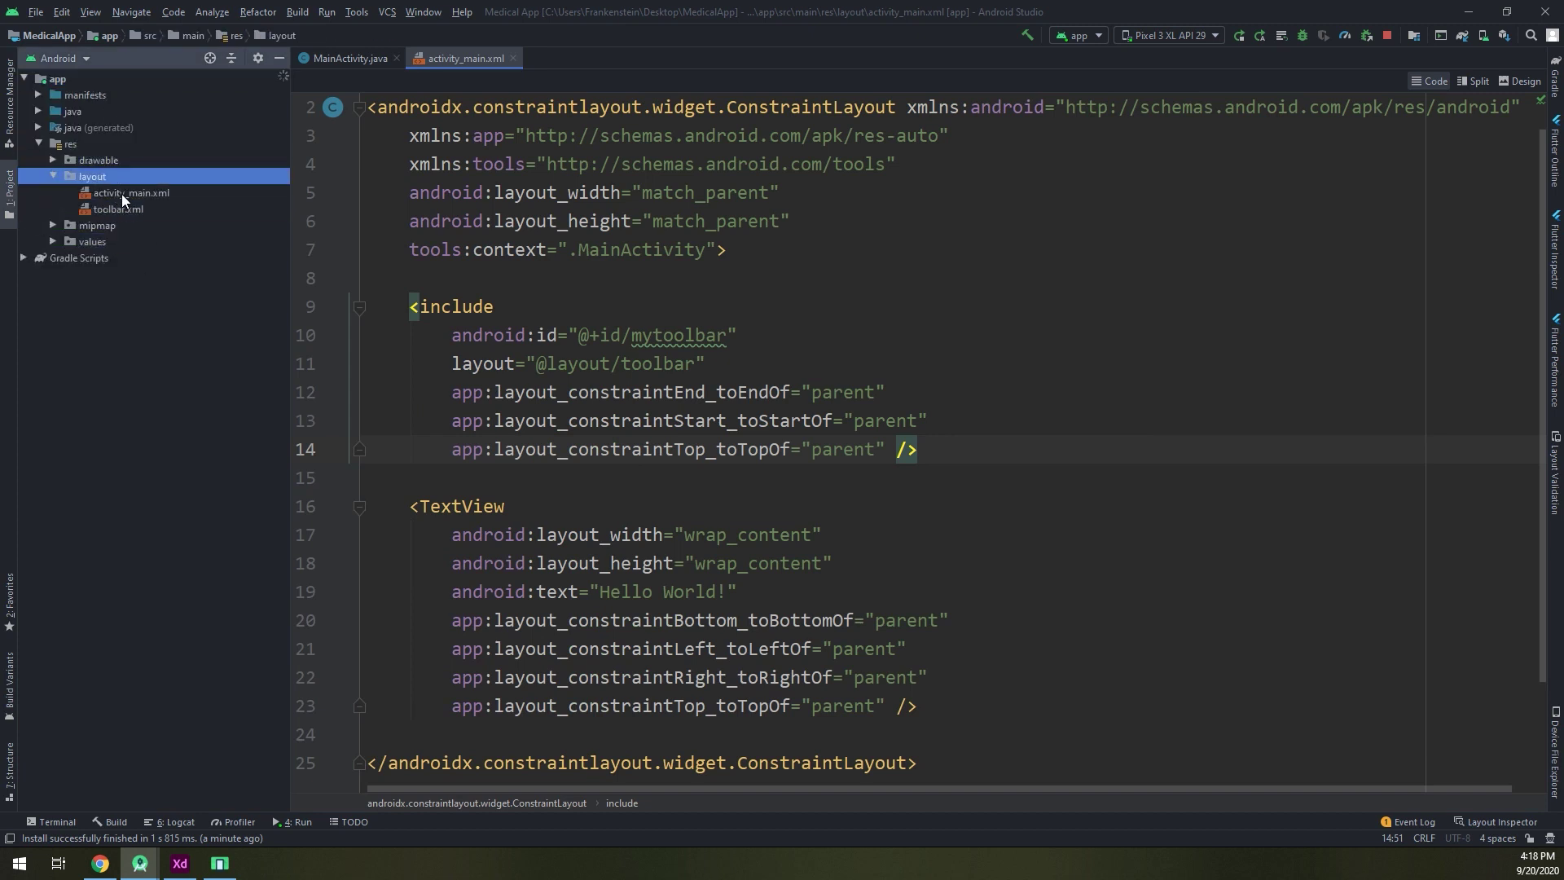
click(123, 208)
double_click(126, 208)
scroll(651, 266, up, 4)
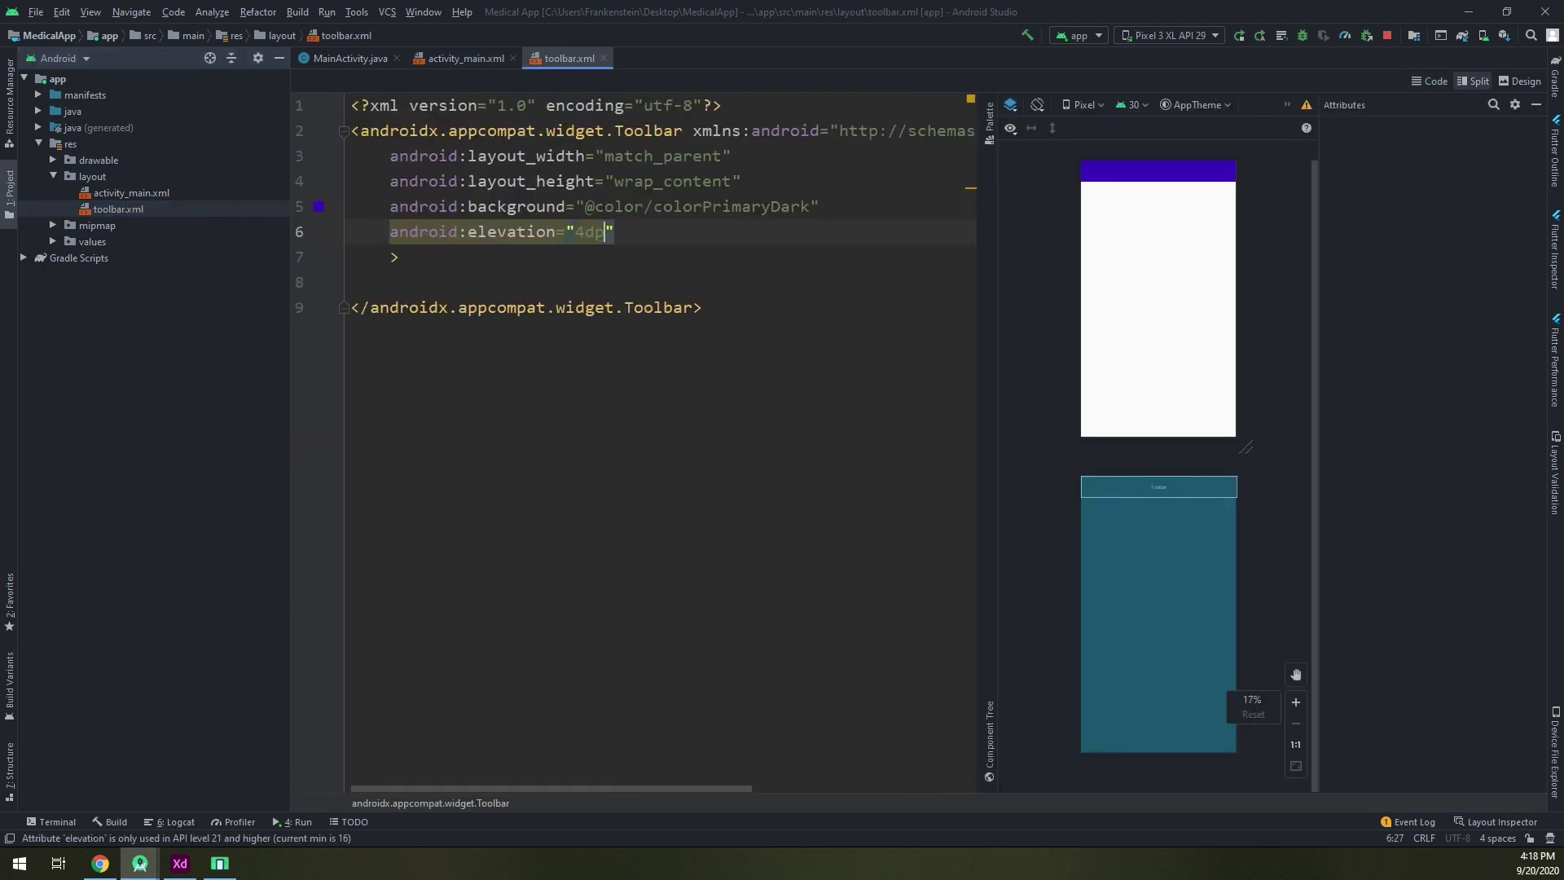
scroll(651, 266, up, 1)
key(Return)
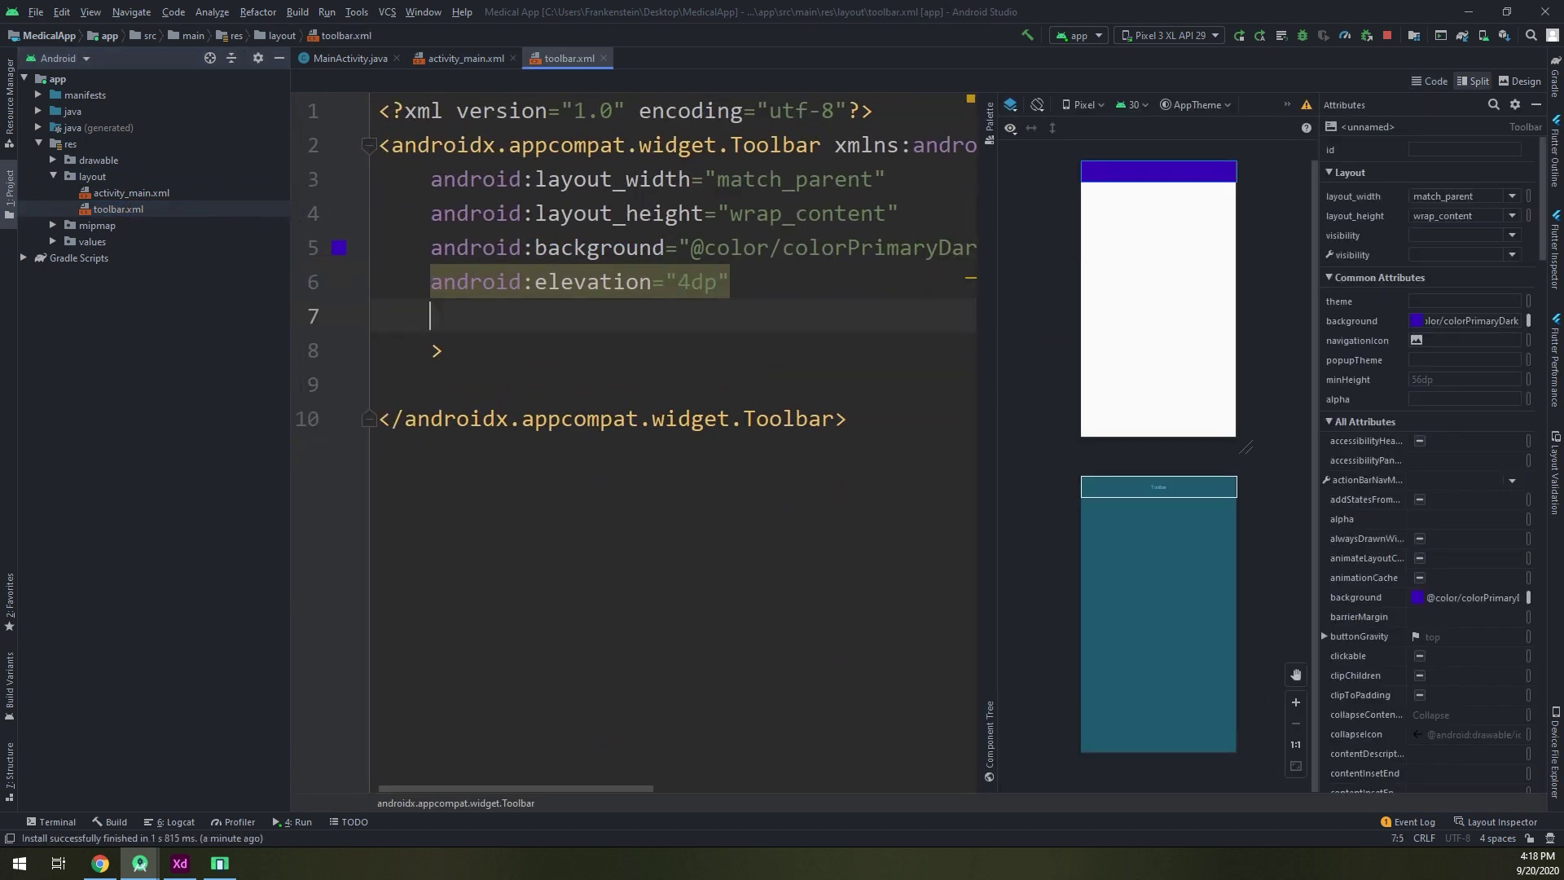
text(theme)
key(Return)
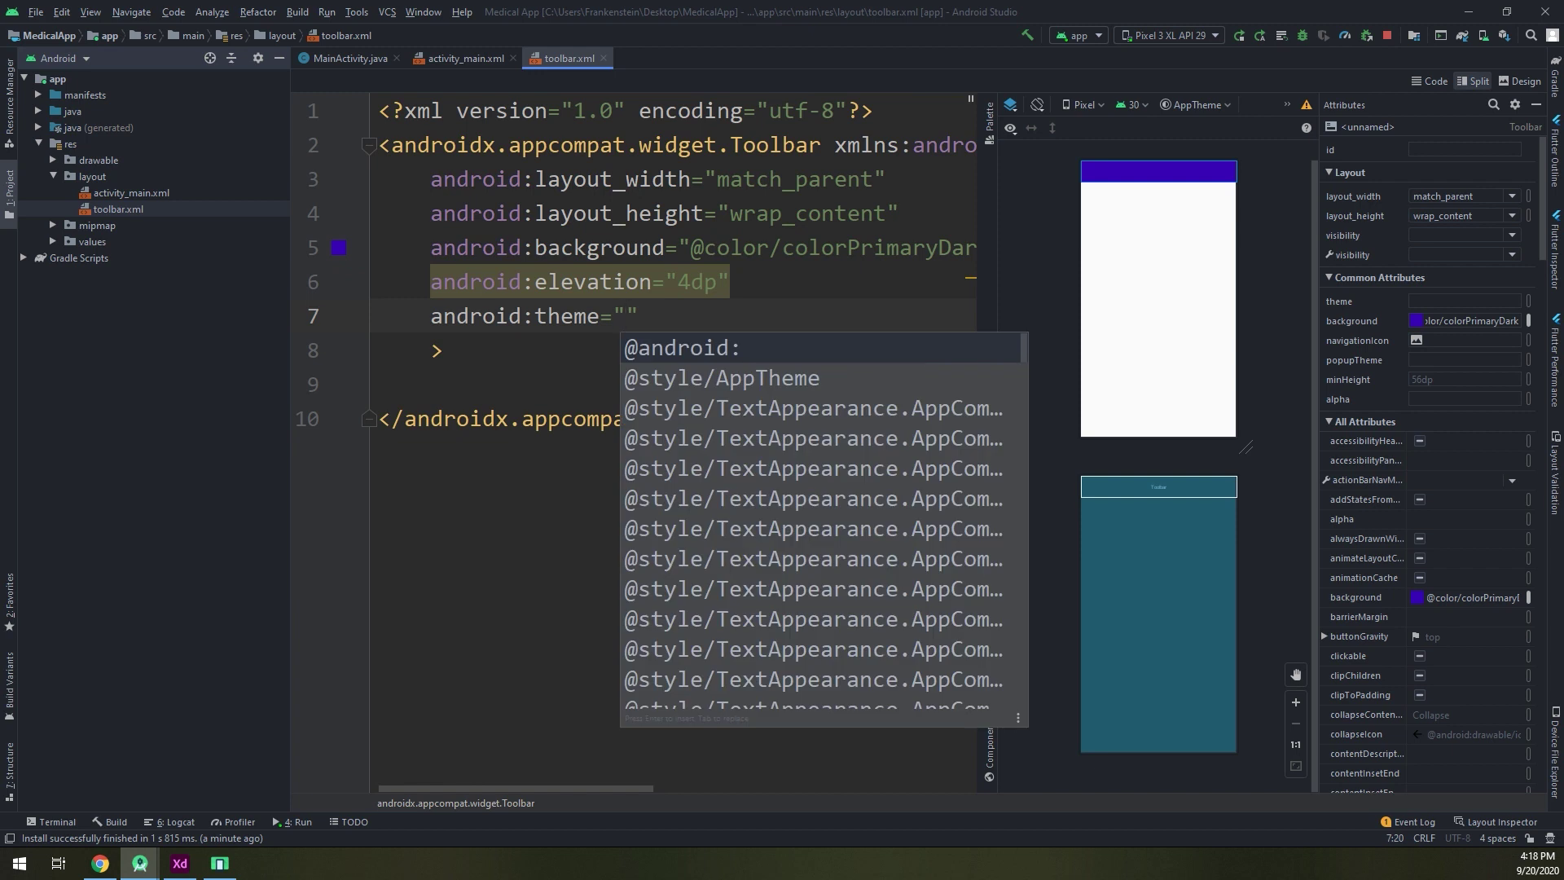
key(Down)
key(Return)
key(BackSpace)
key(BackSpace)
key(BackSpace)
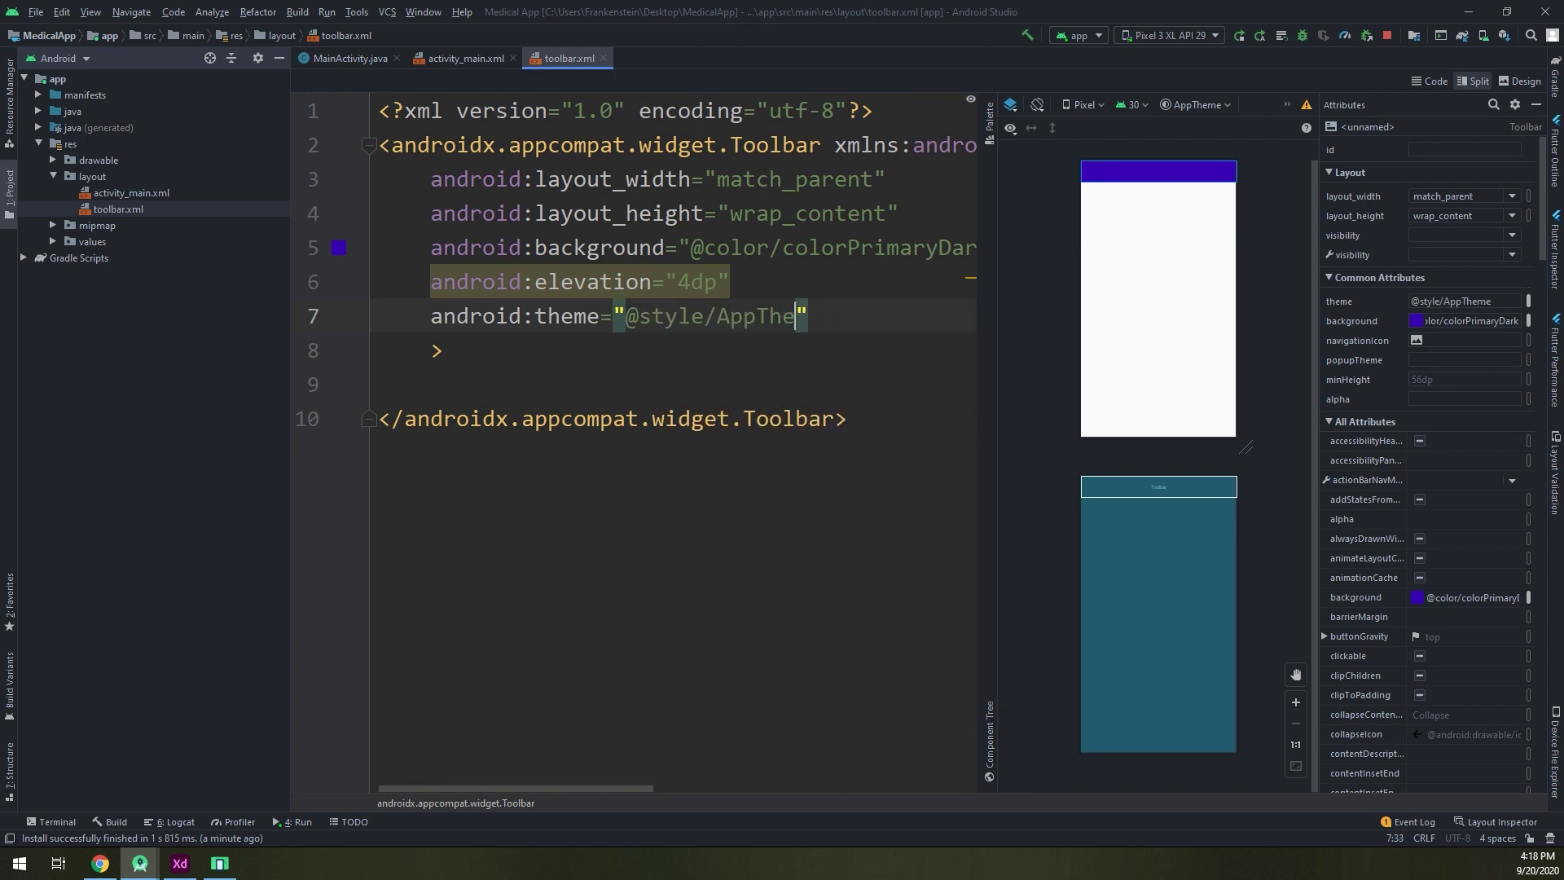
key(BackSpace)
key(BackSpace)
key(BackSpace)
key(BackSpace)
key(BackSpace)
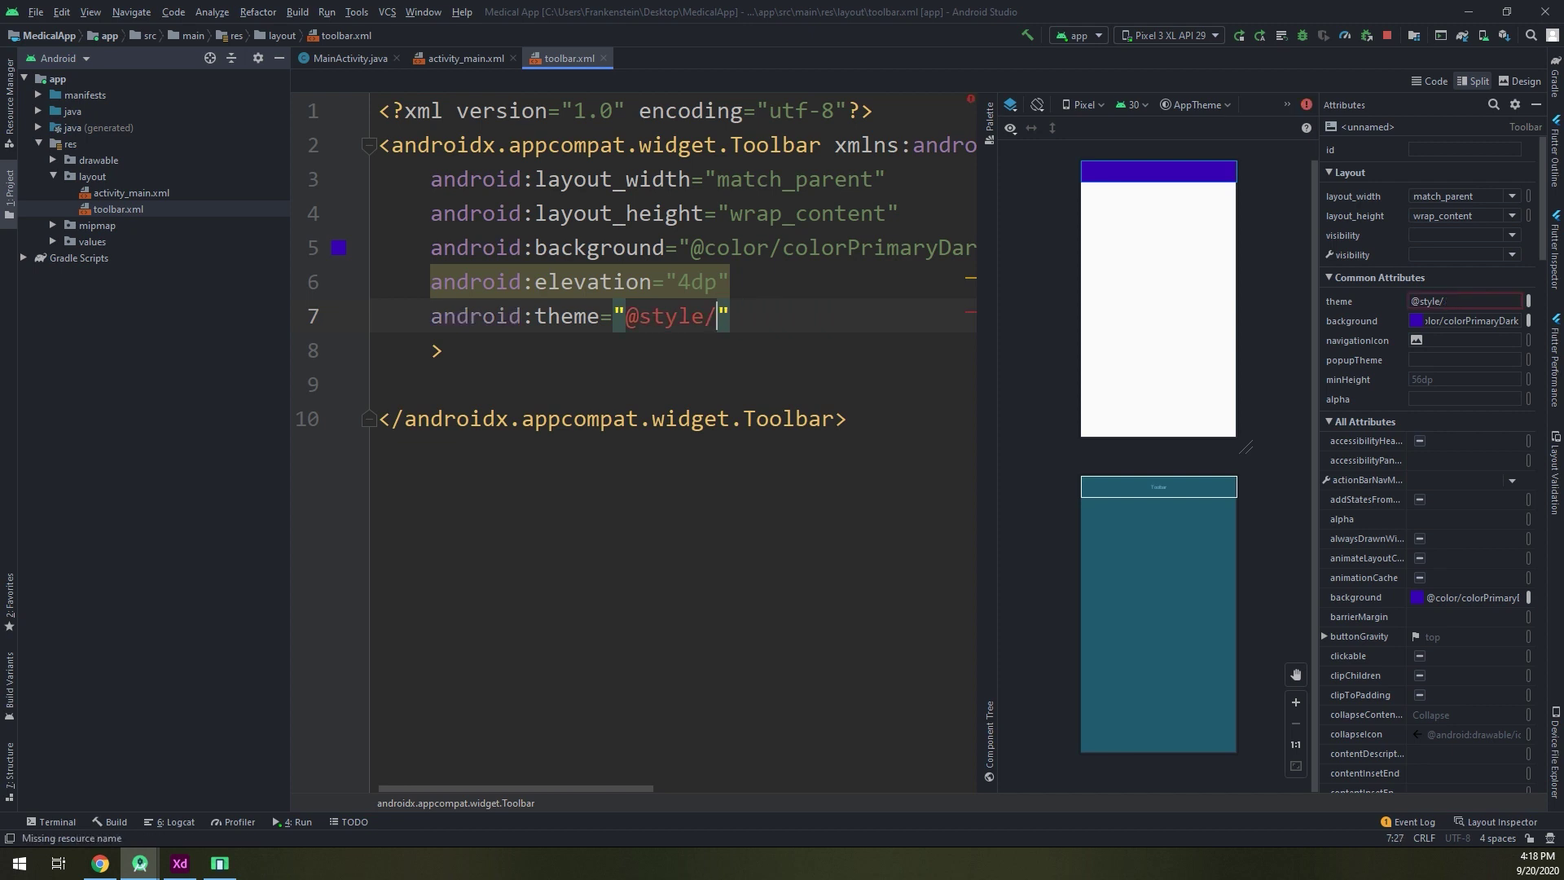
text(Theme)
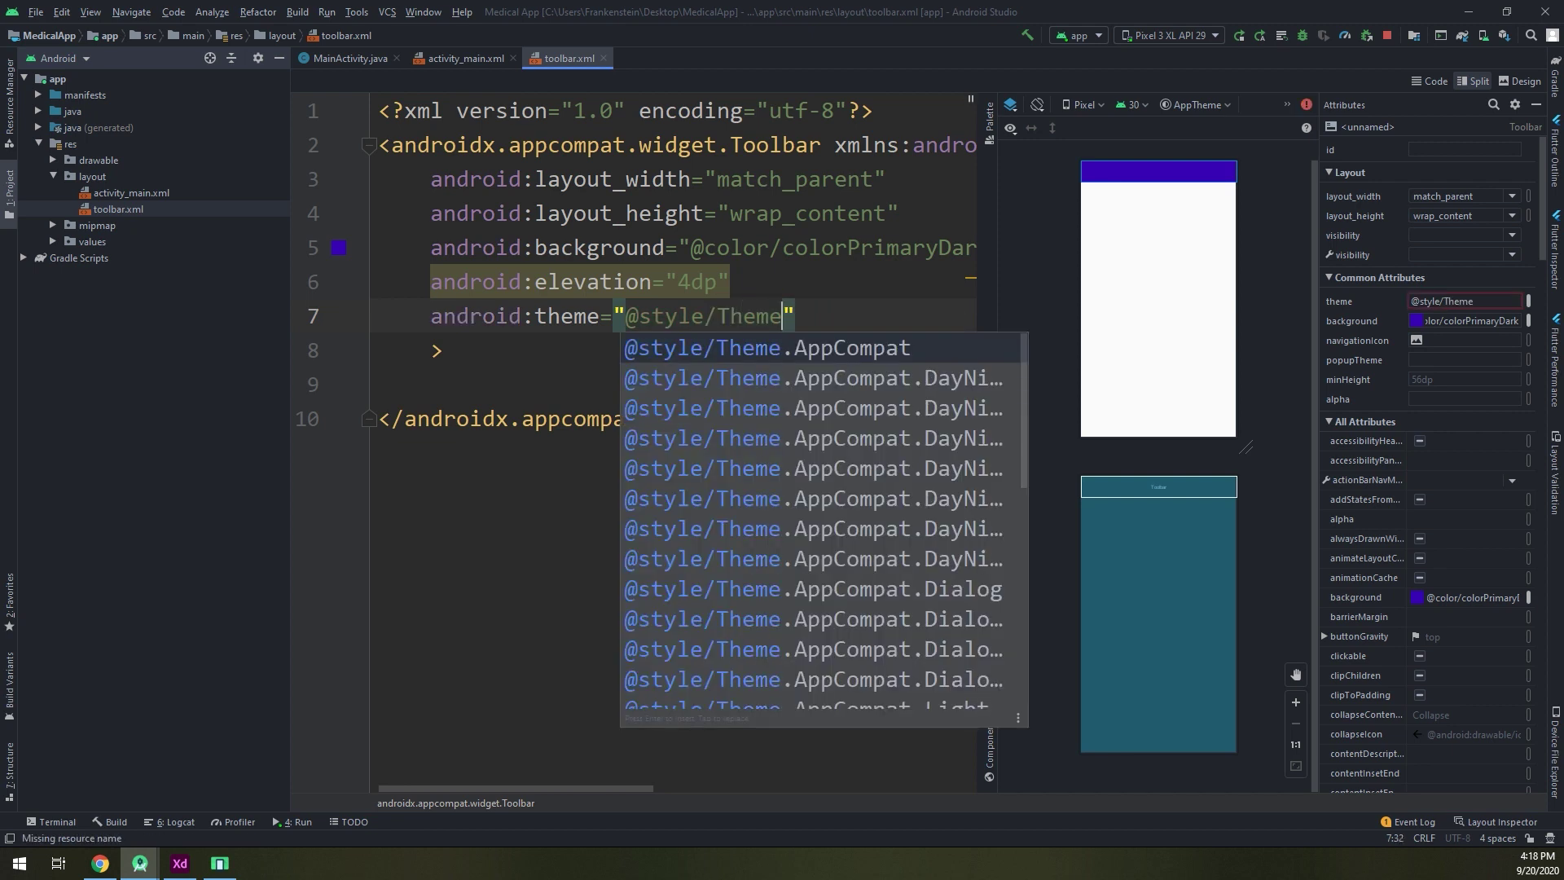
text(O)
key(Return)
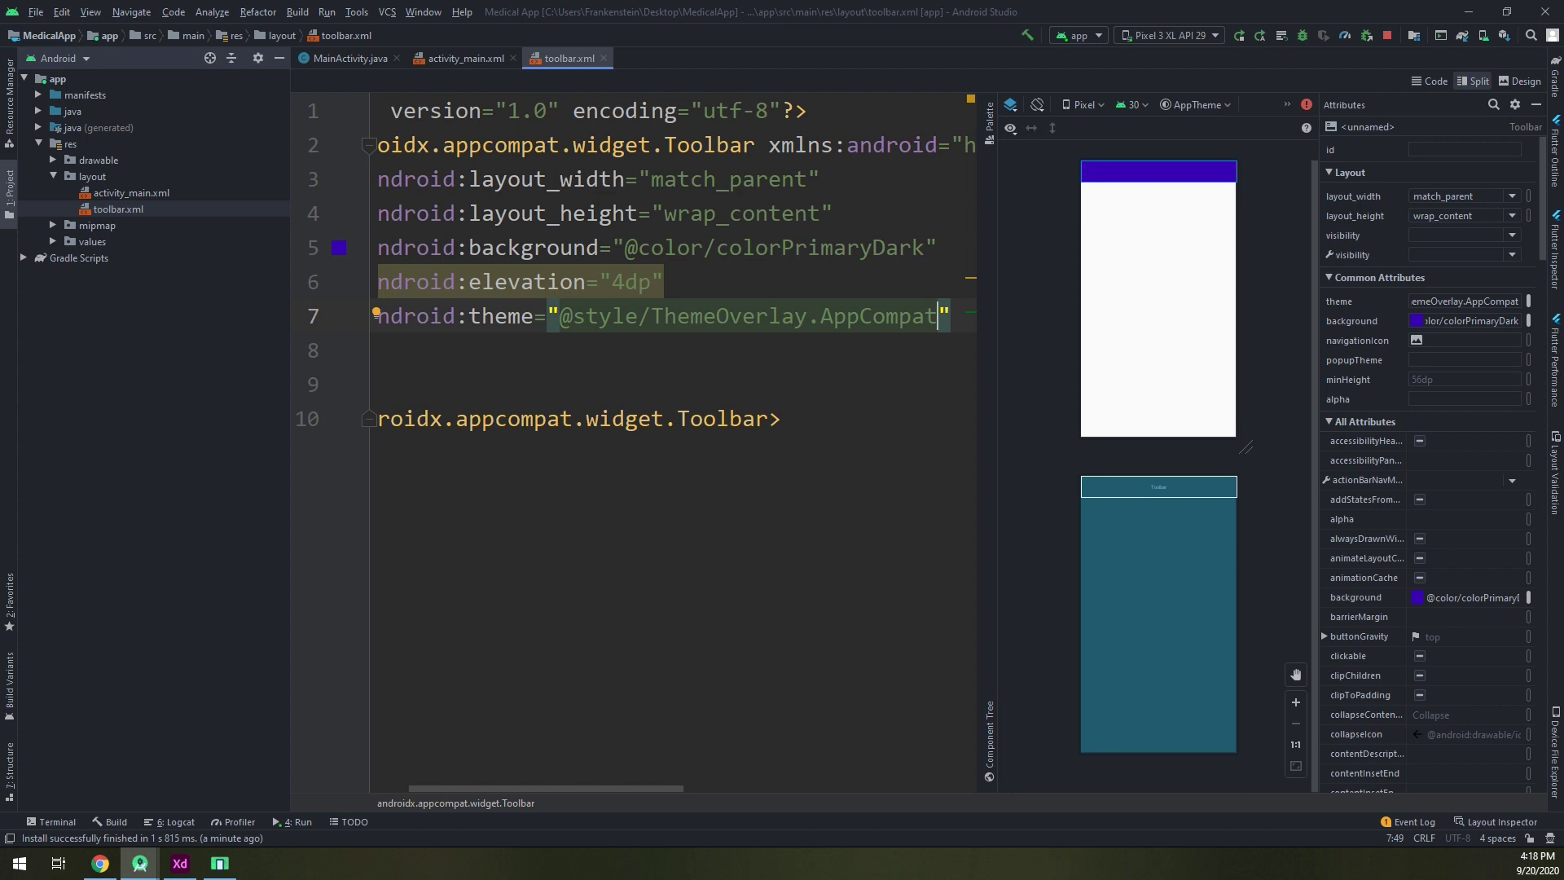
text(.Dar)
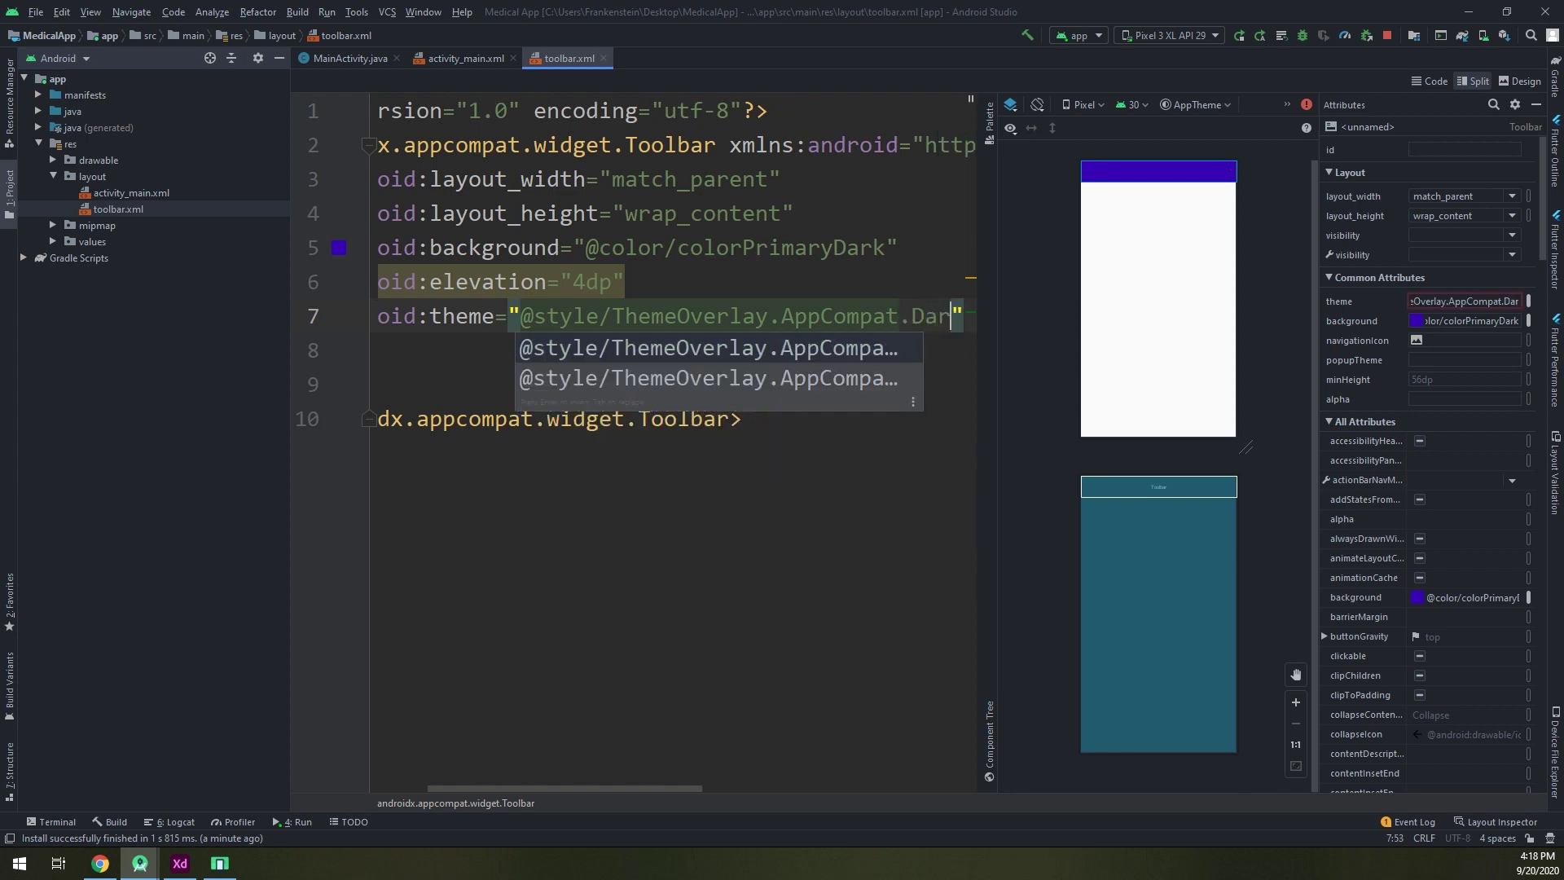
text(k)
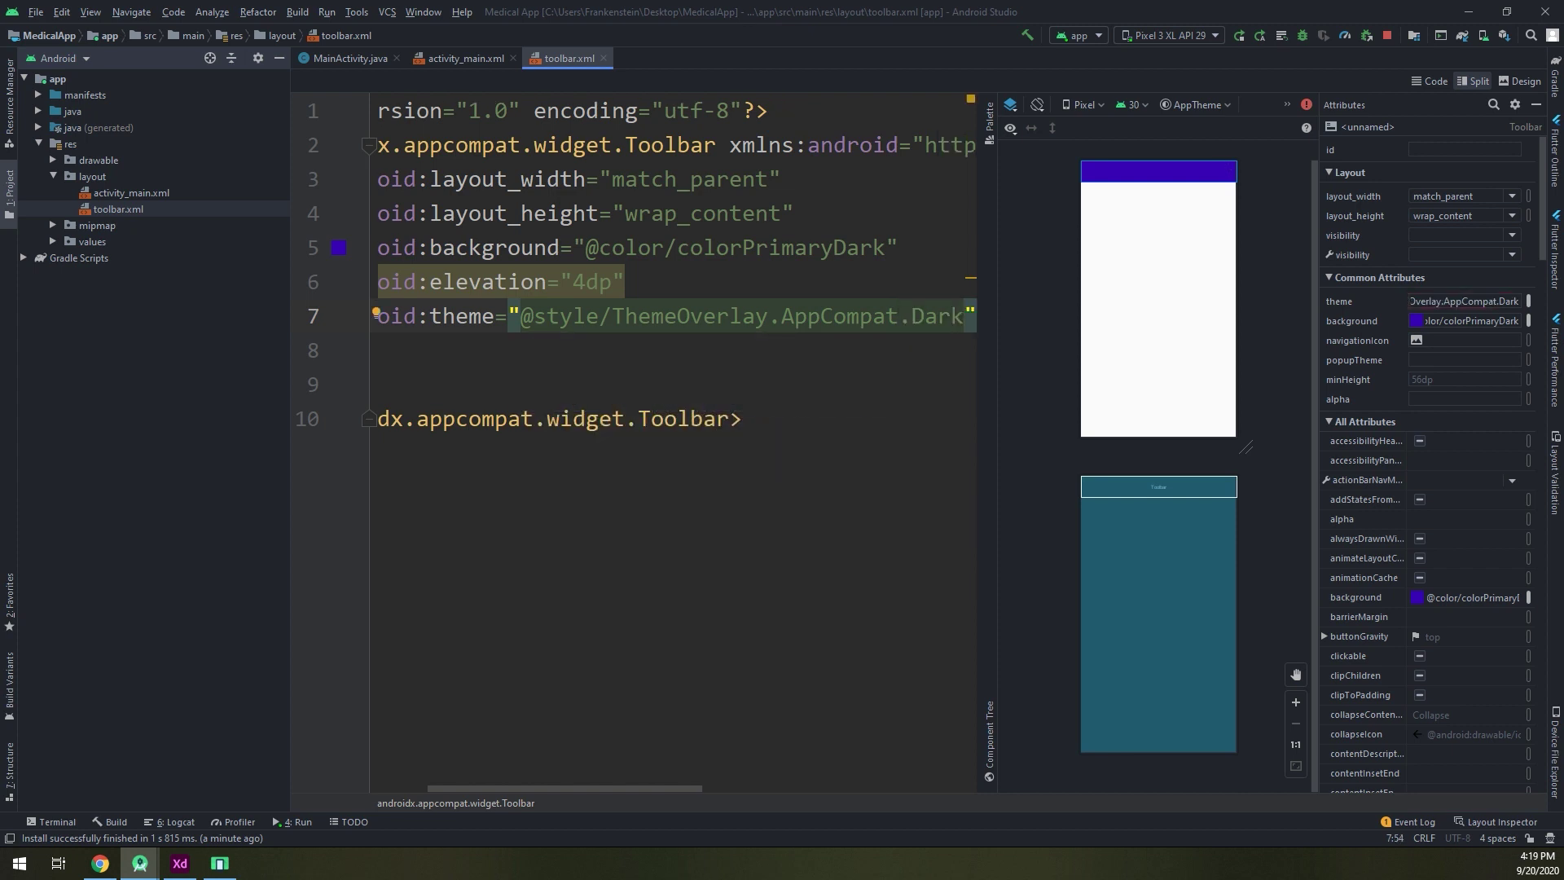
text(.Action)
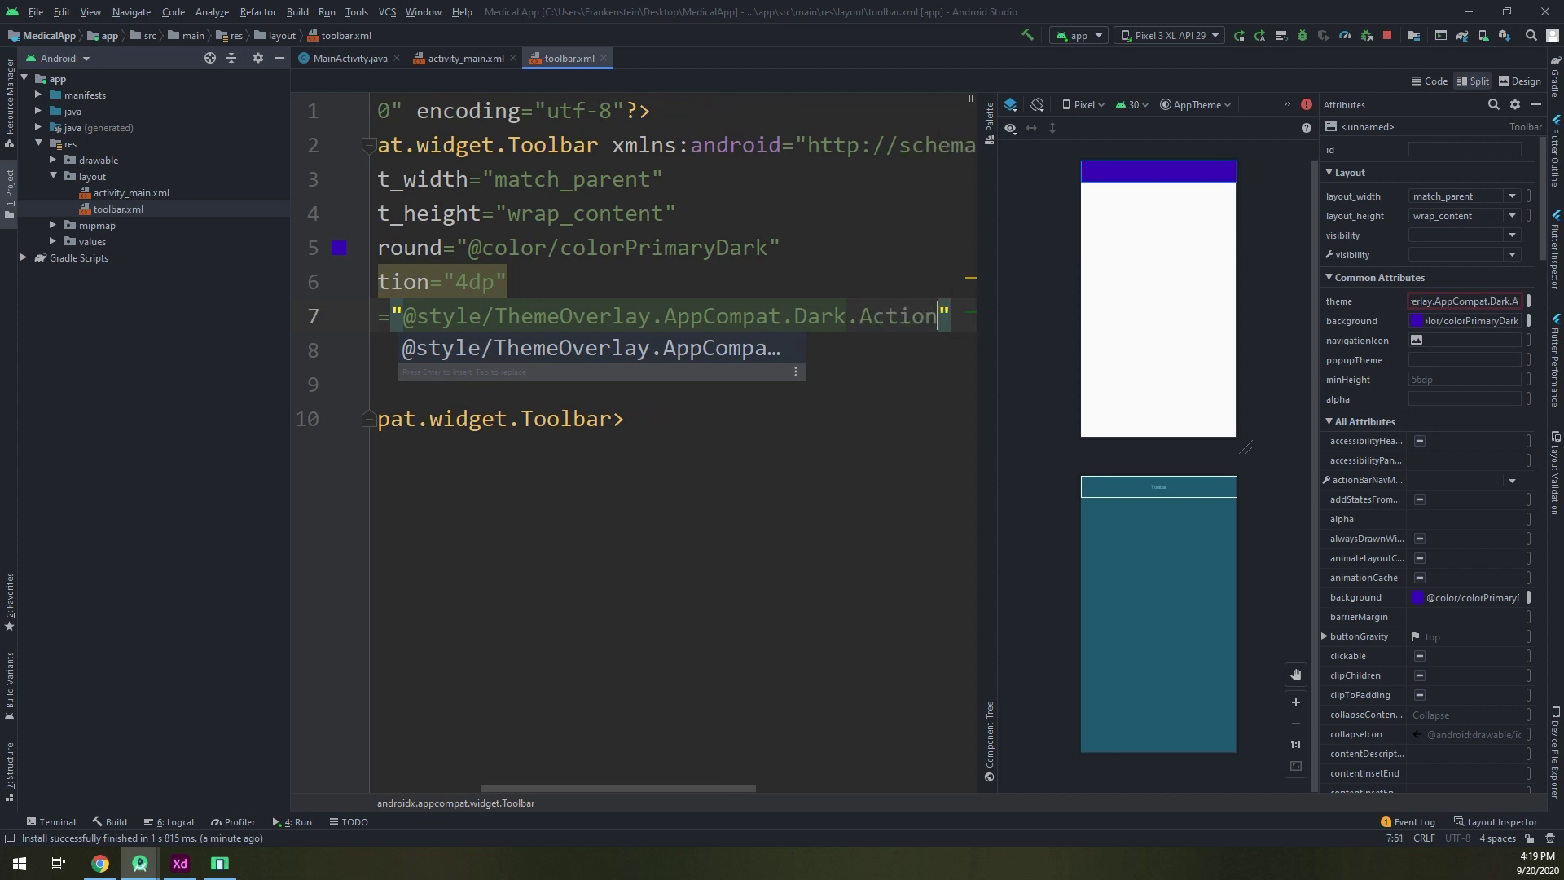
text(Bar)
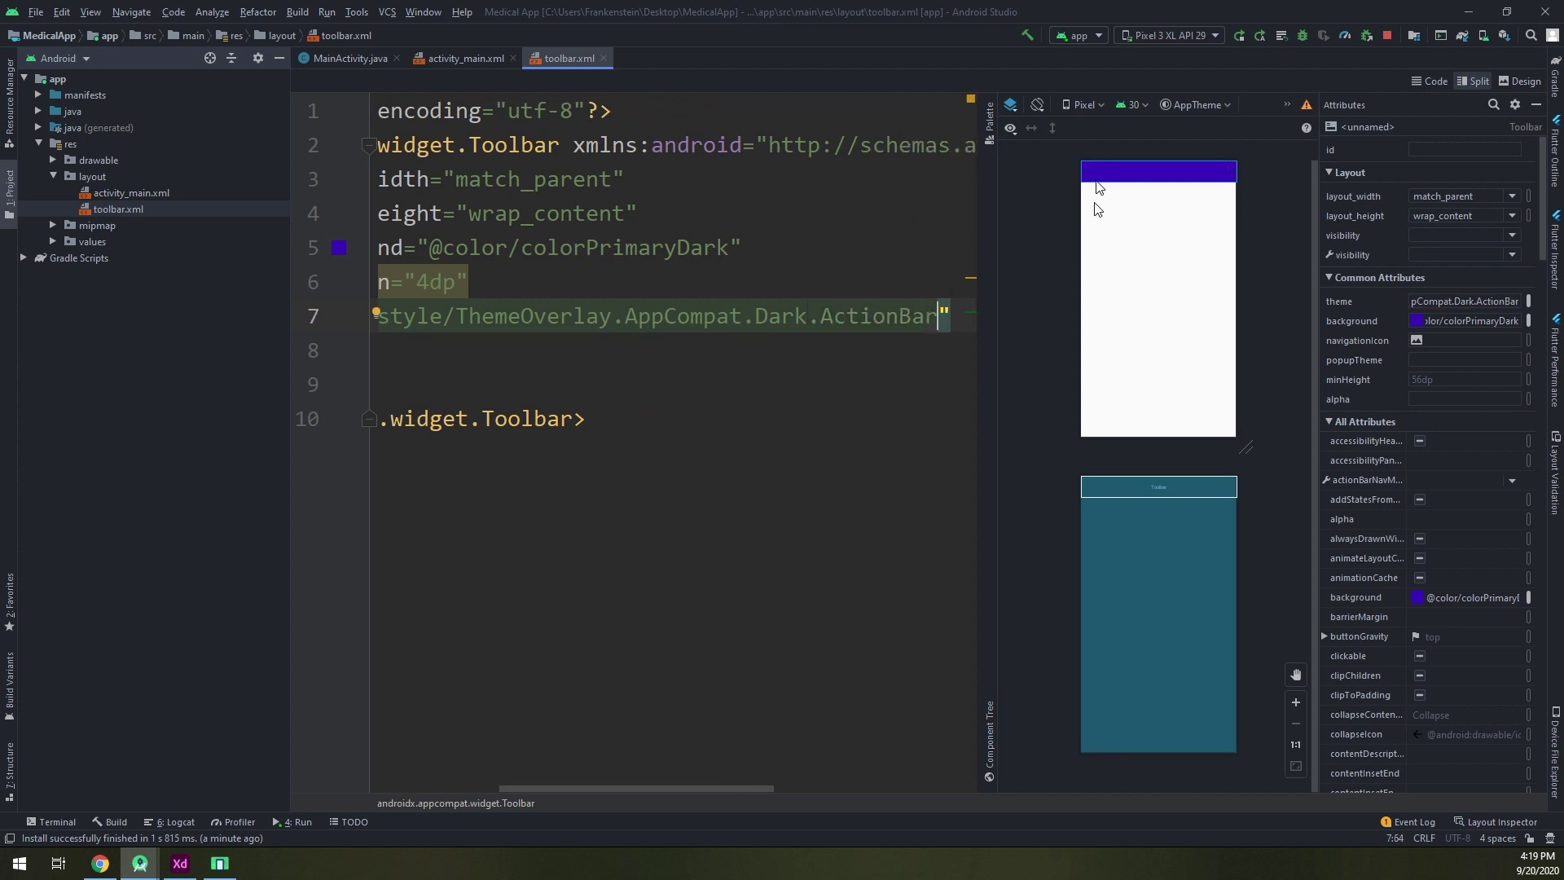
click(894, 385)
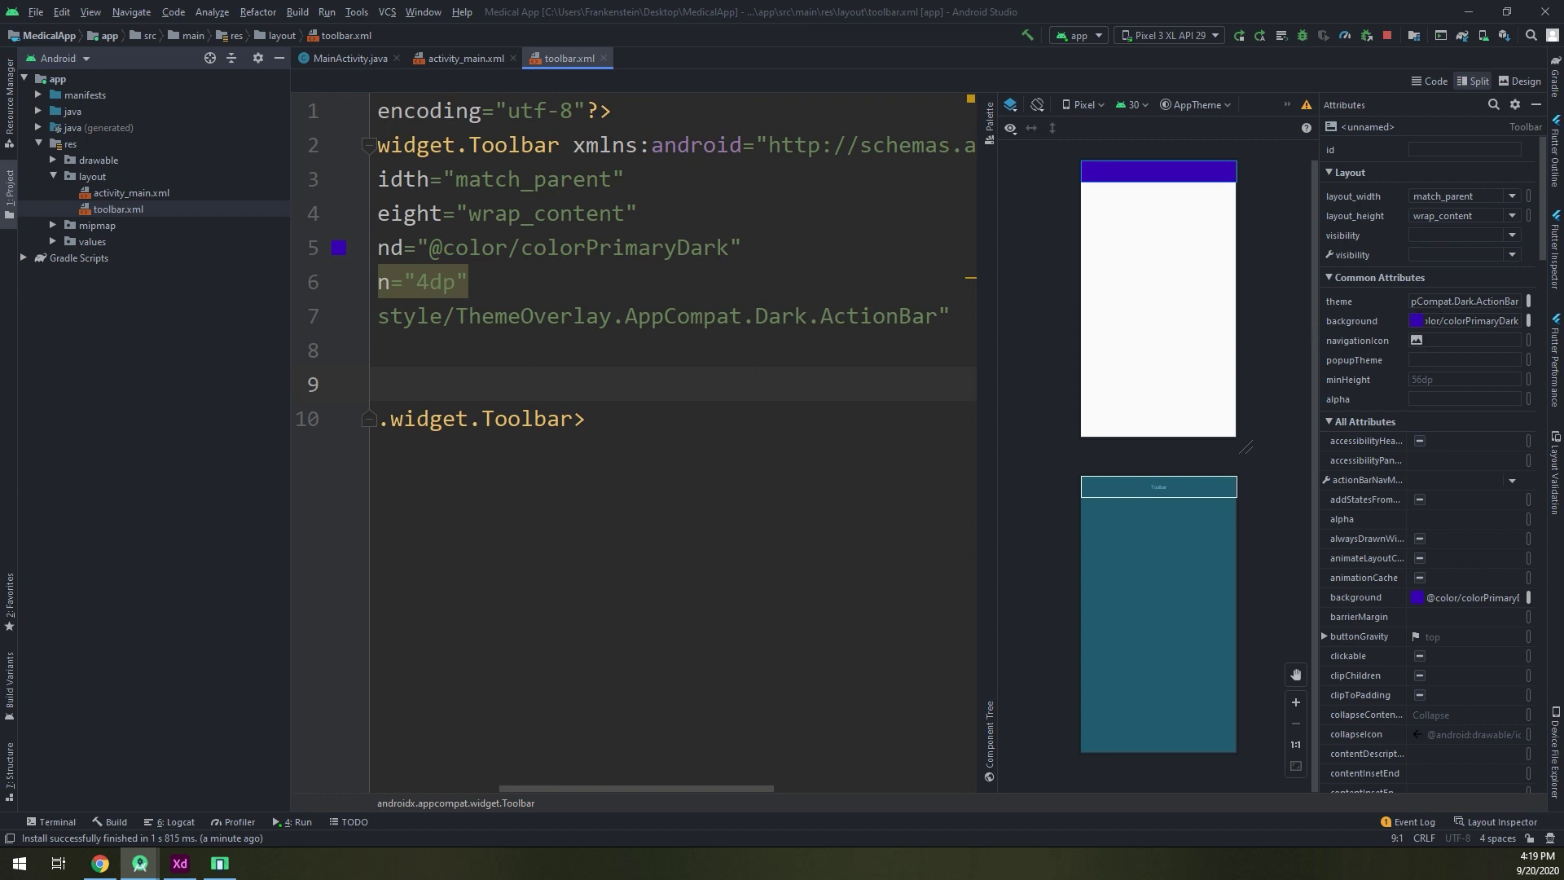
key(alt+Tab)
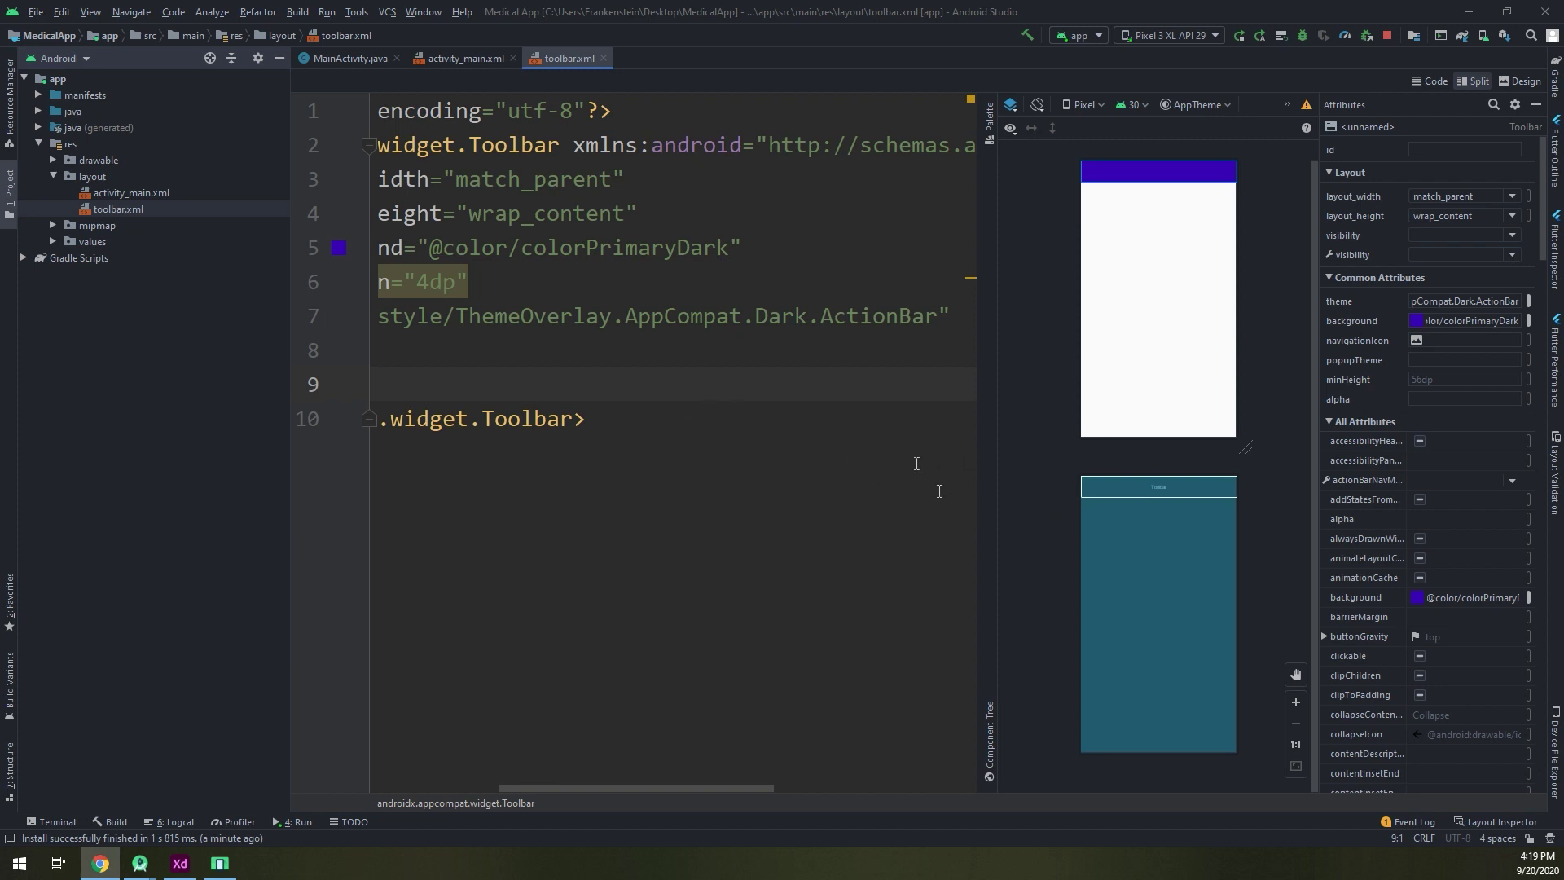
click(964, 320)
key(Return)
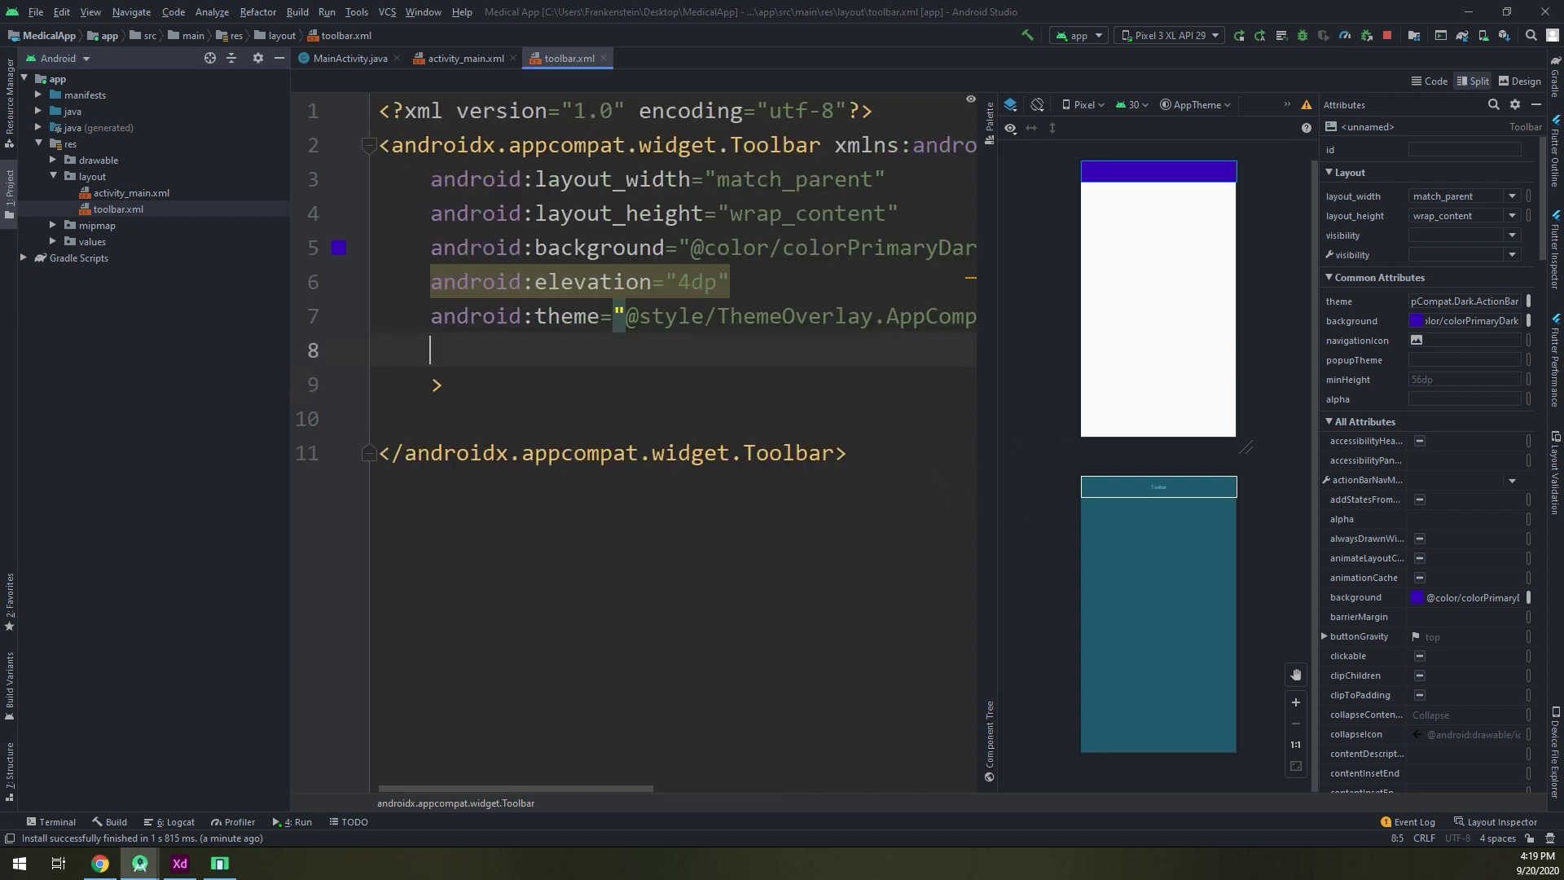
text(pop)
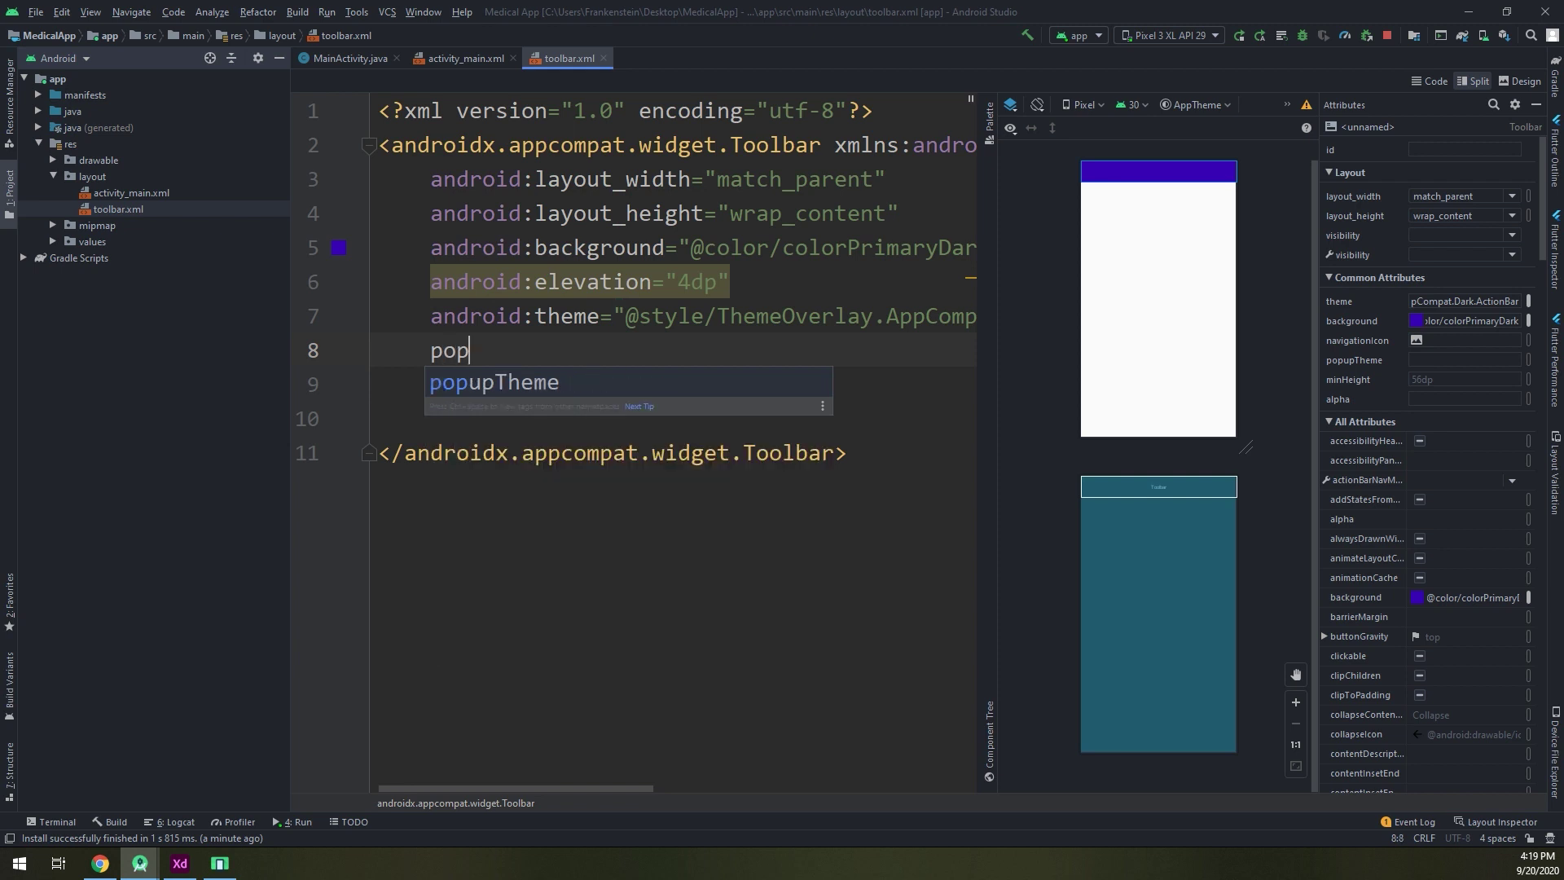
key(Return)
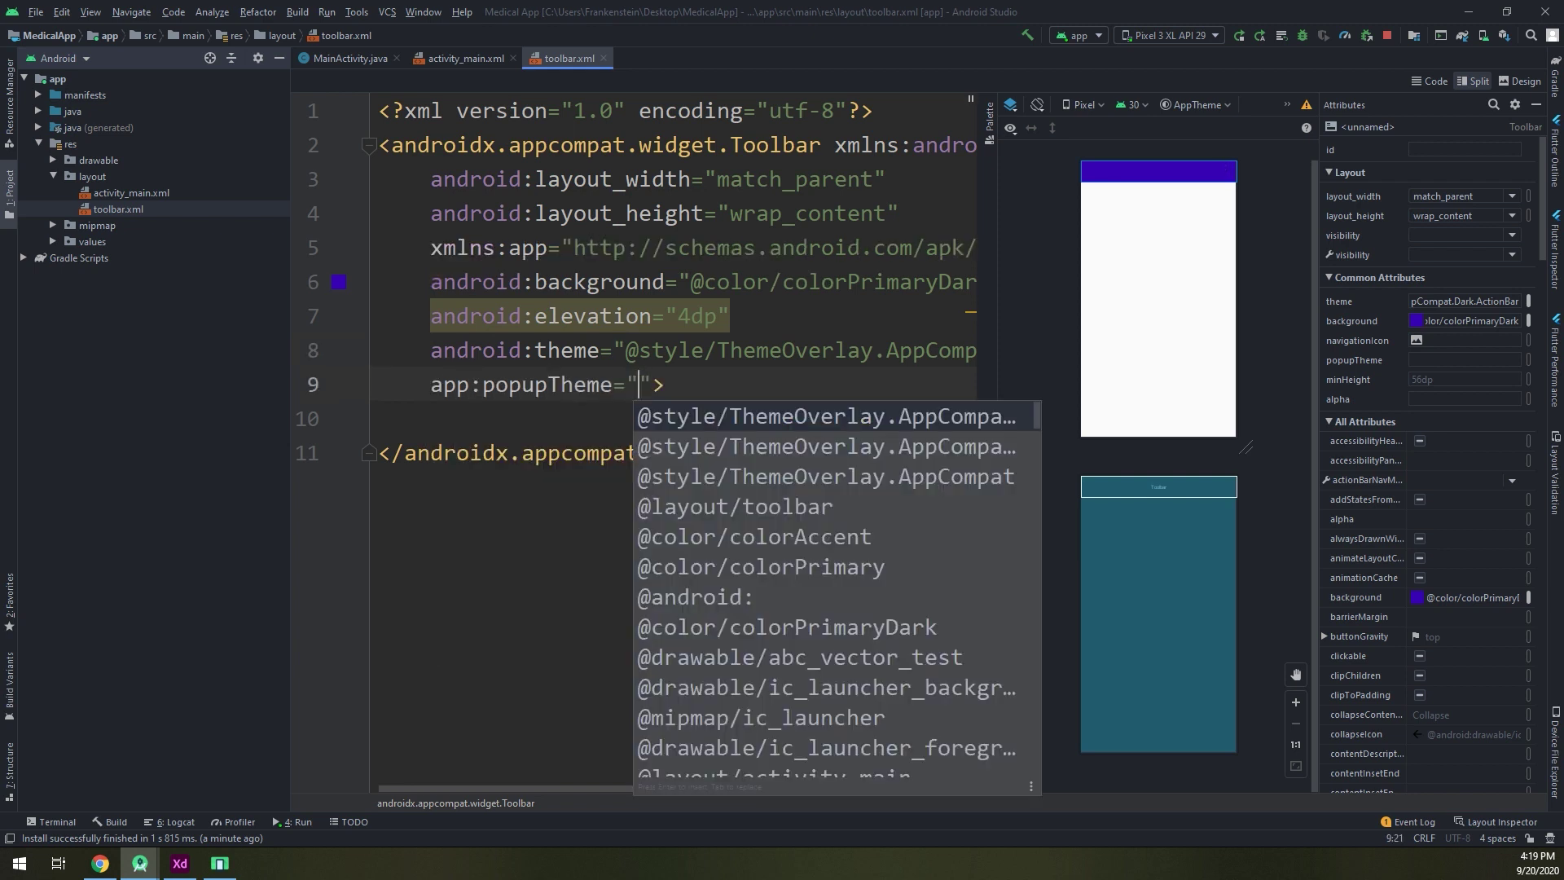
text(@)
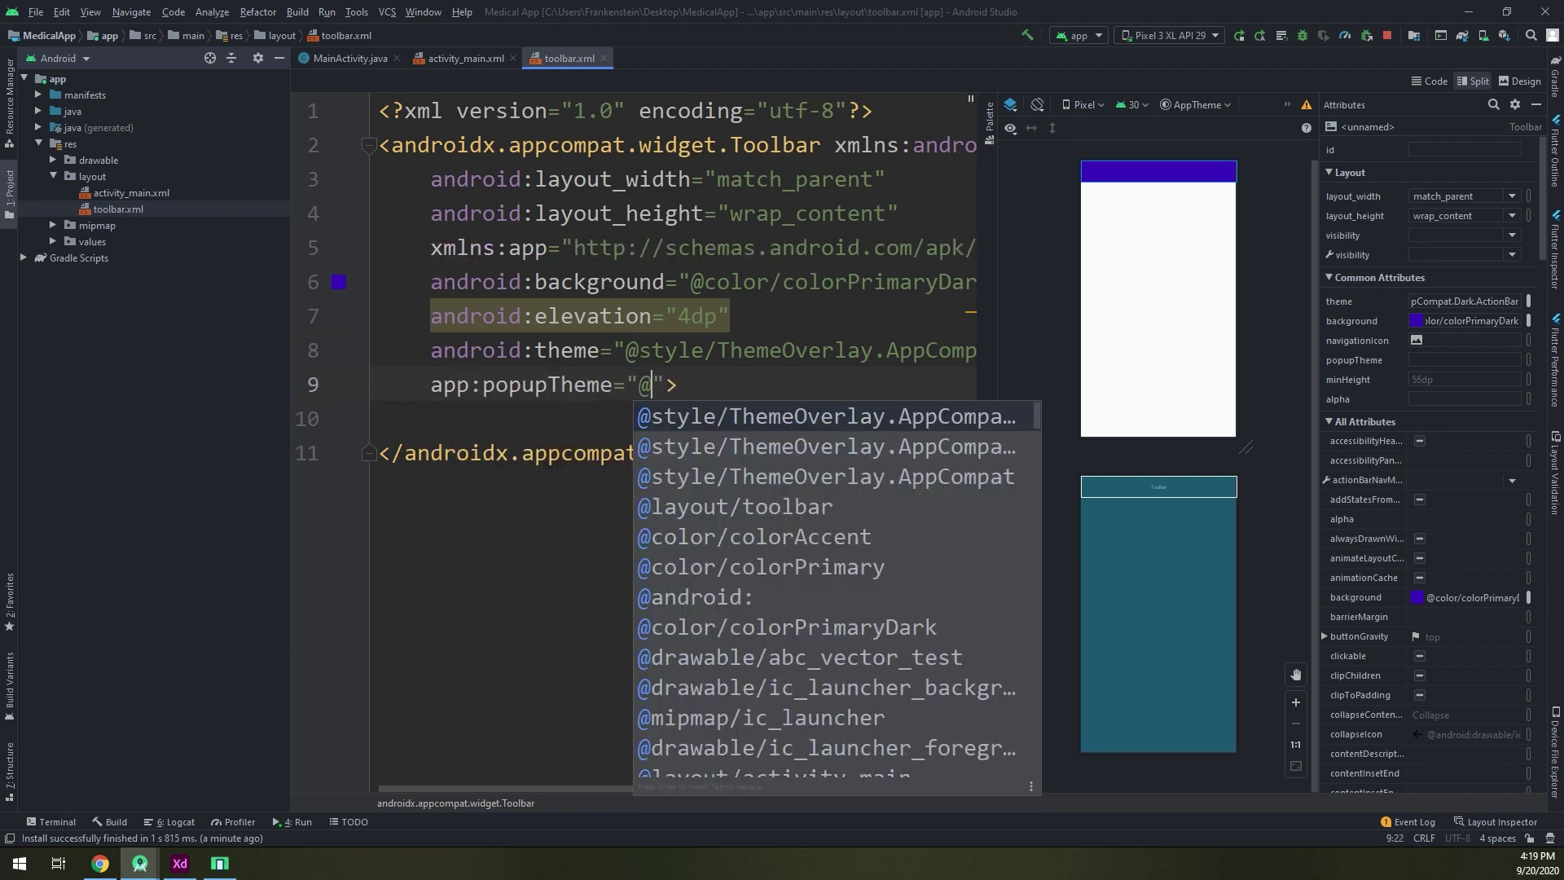
text(st)
key(Return)
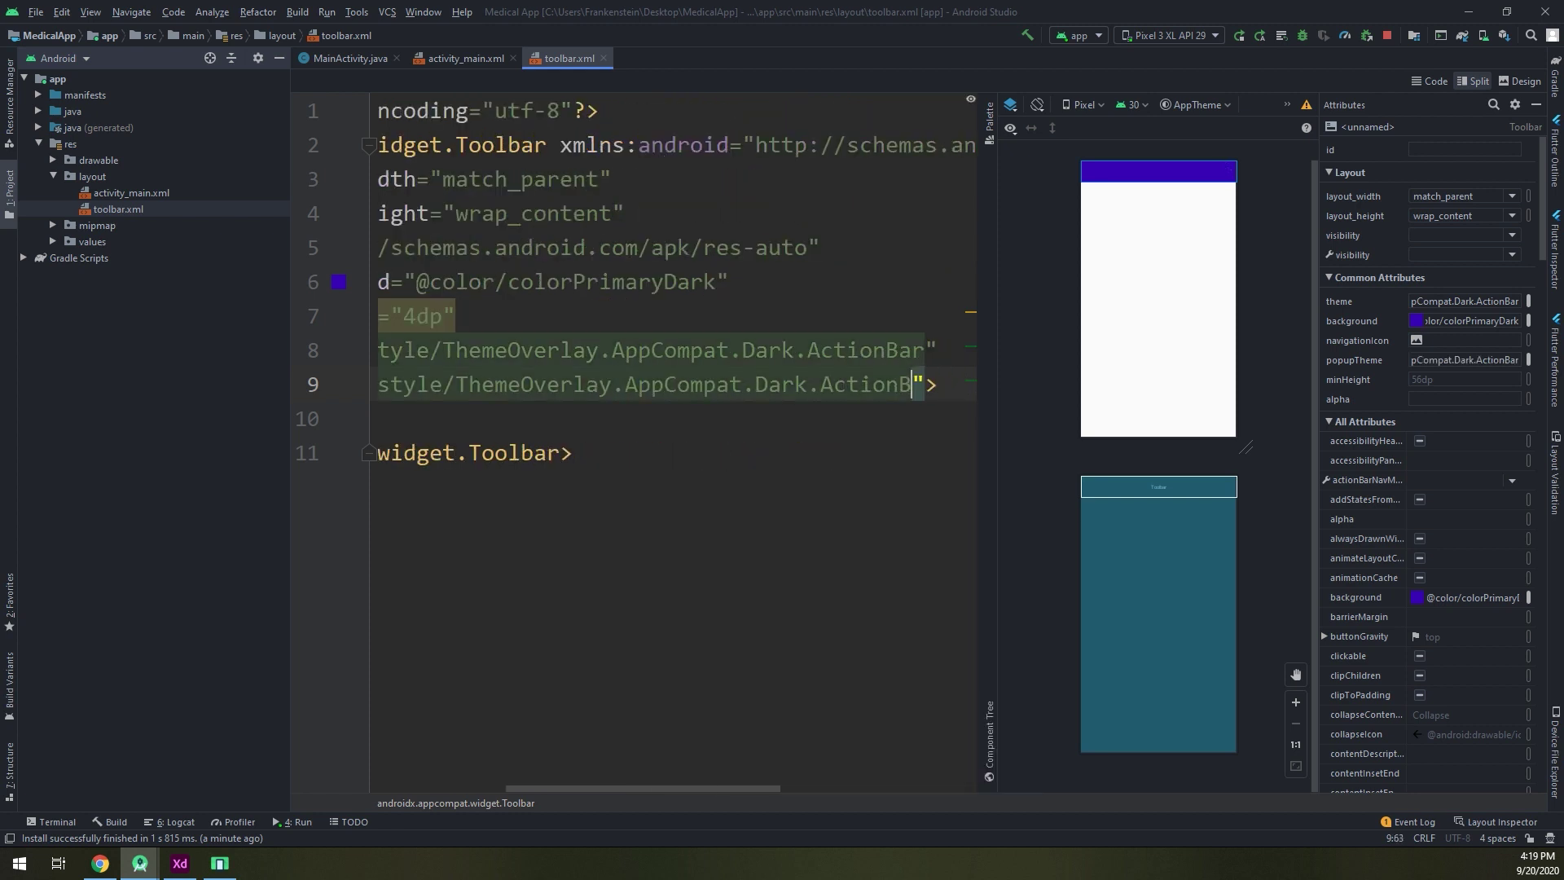
key(BackSpace)
key(BackSpace)
key(BackSpace)
key(BackSpace)
key(BackSpace)
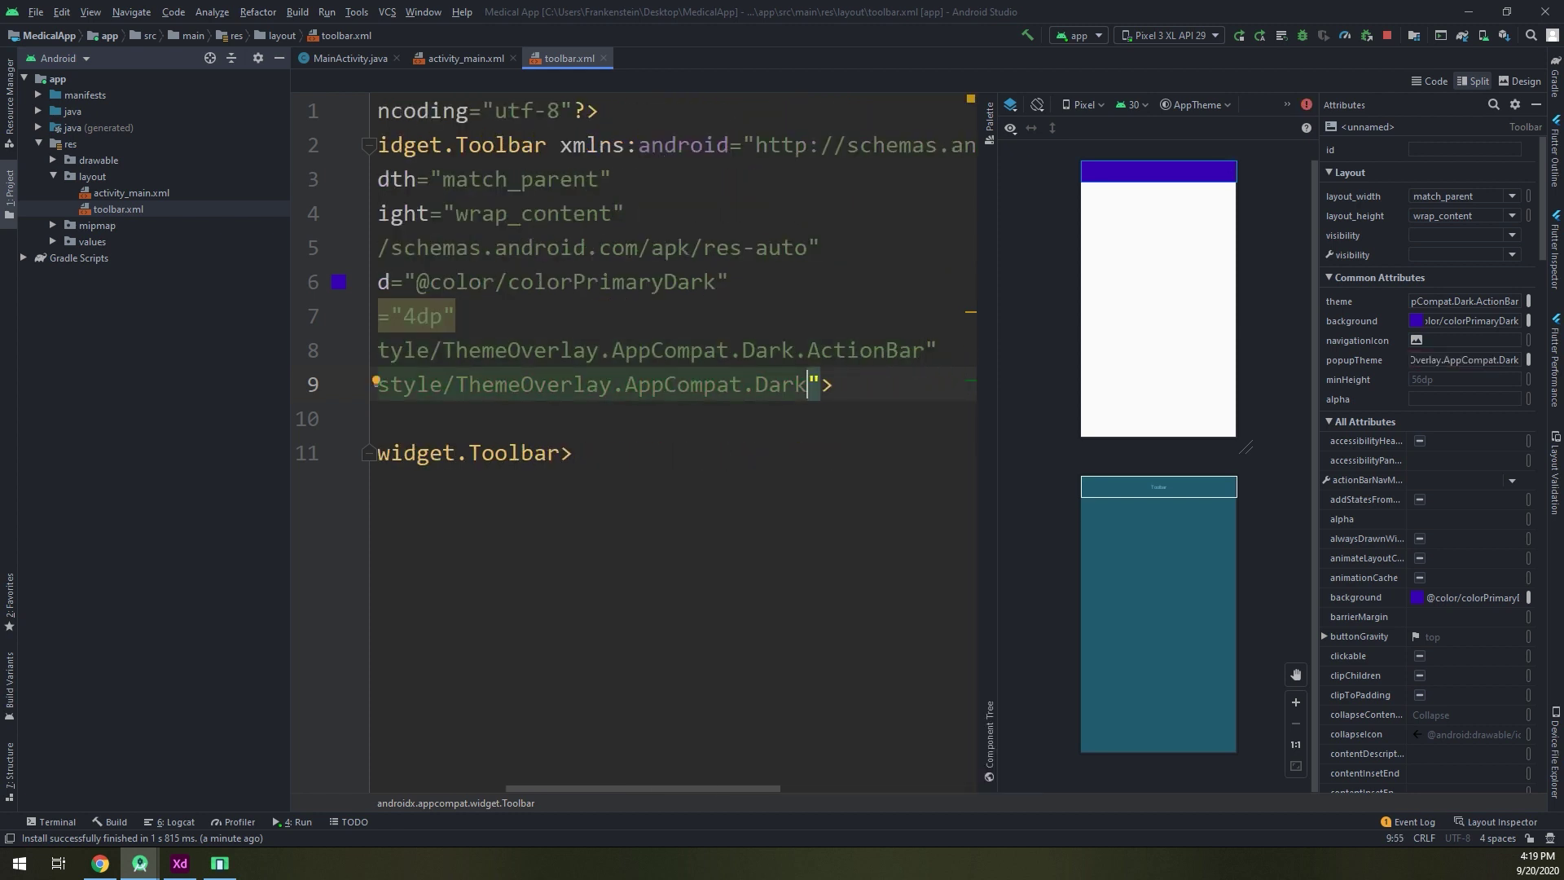
key(BackSpace)
key(BackSpace)
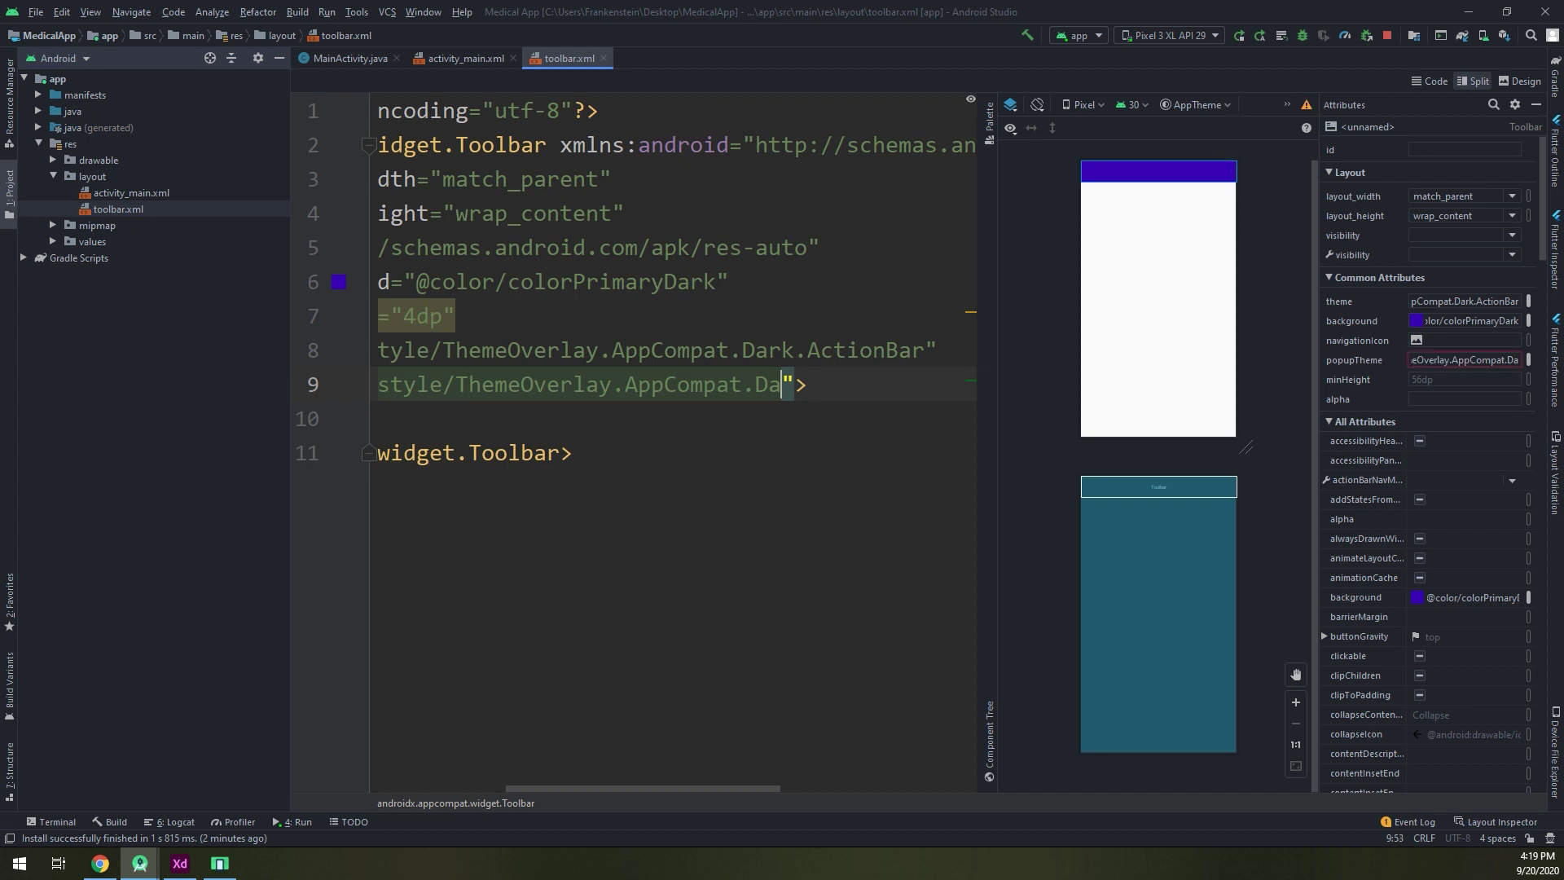
key(BackSpace)
key(BackSpace)
text(li)
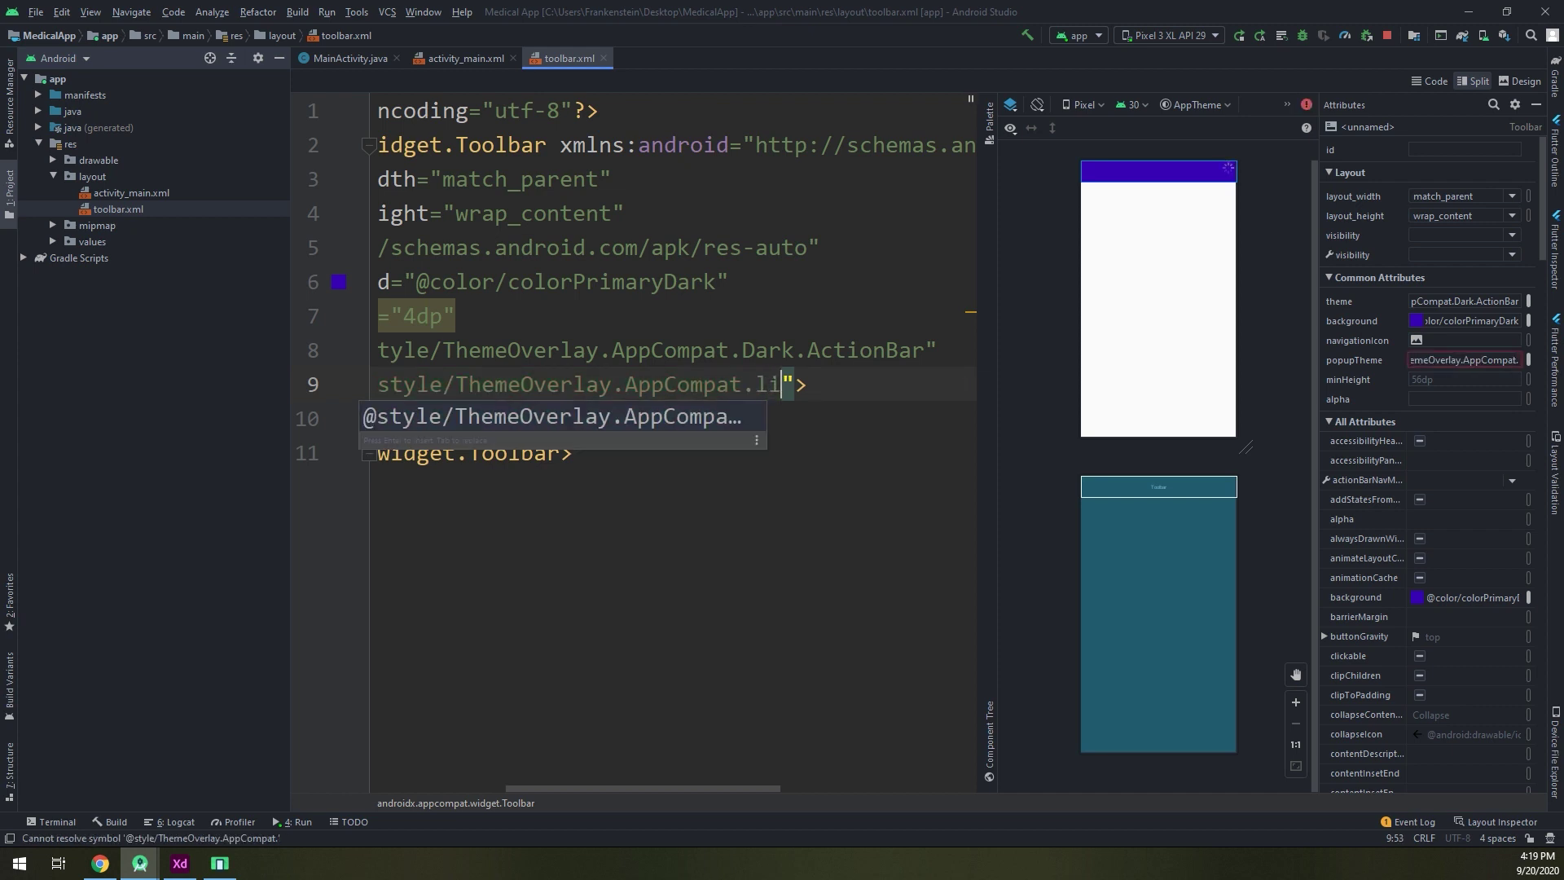
key(Return)
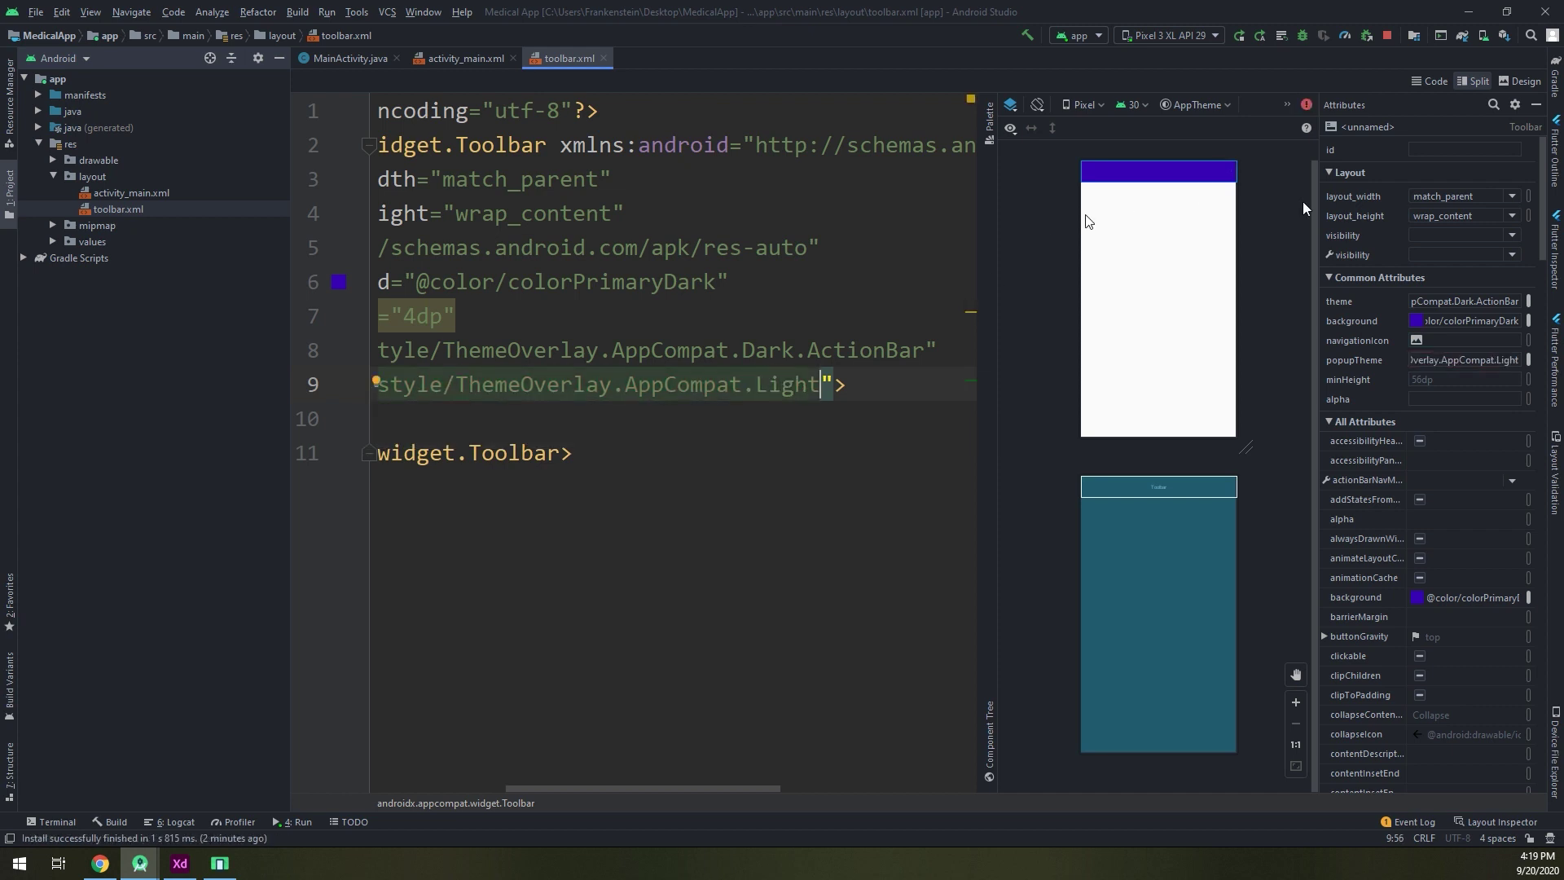
Run the app and view the Medical App toolbar on the emulator.
click(1244, 33)
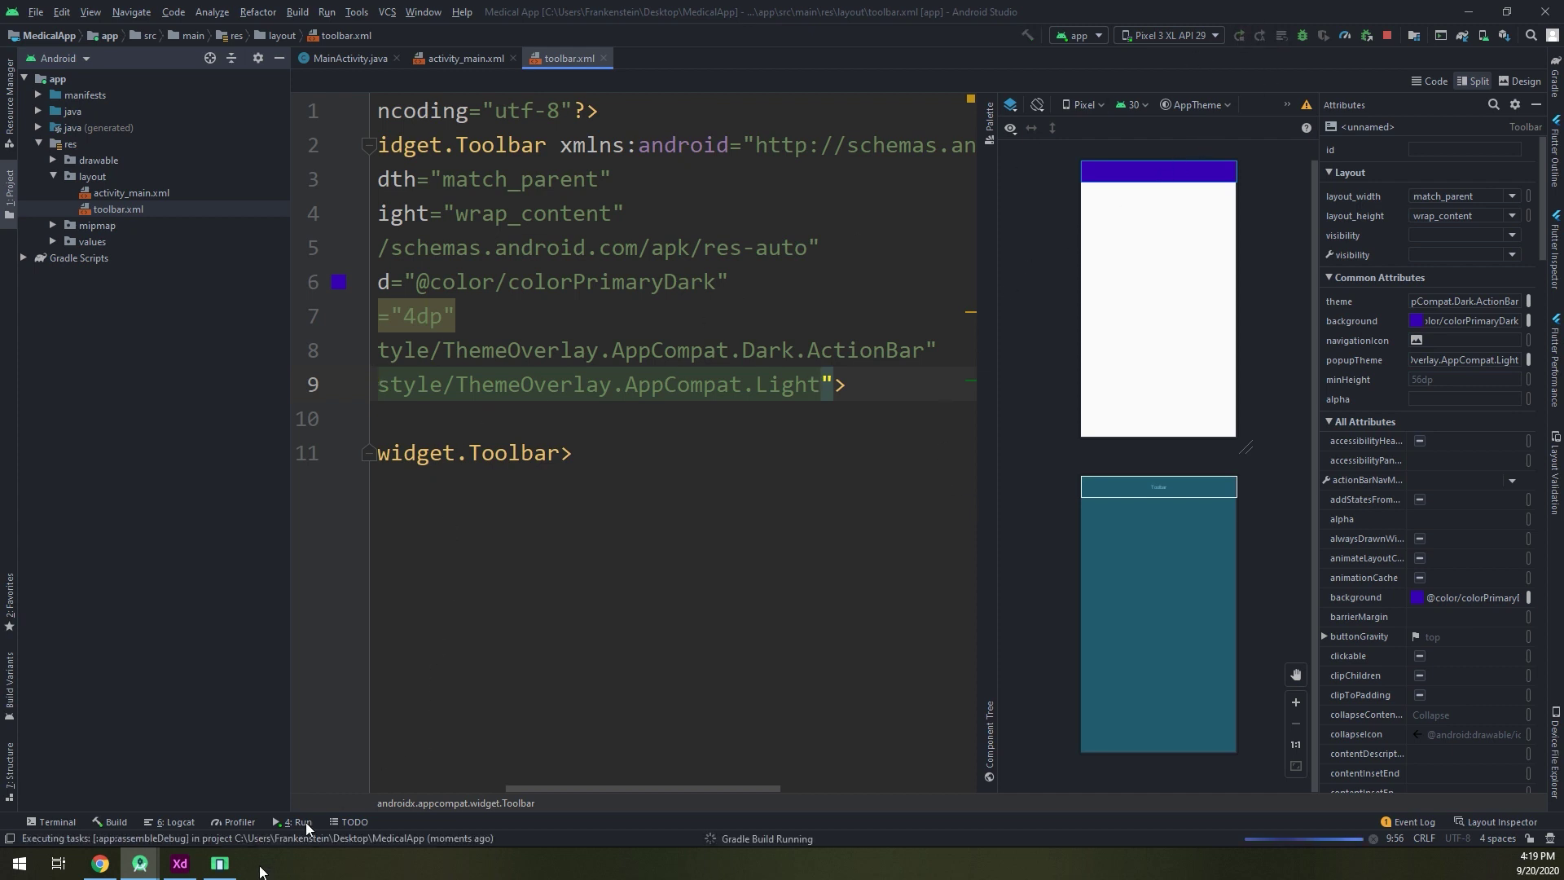
click(220, 864)
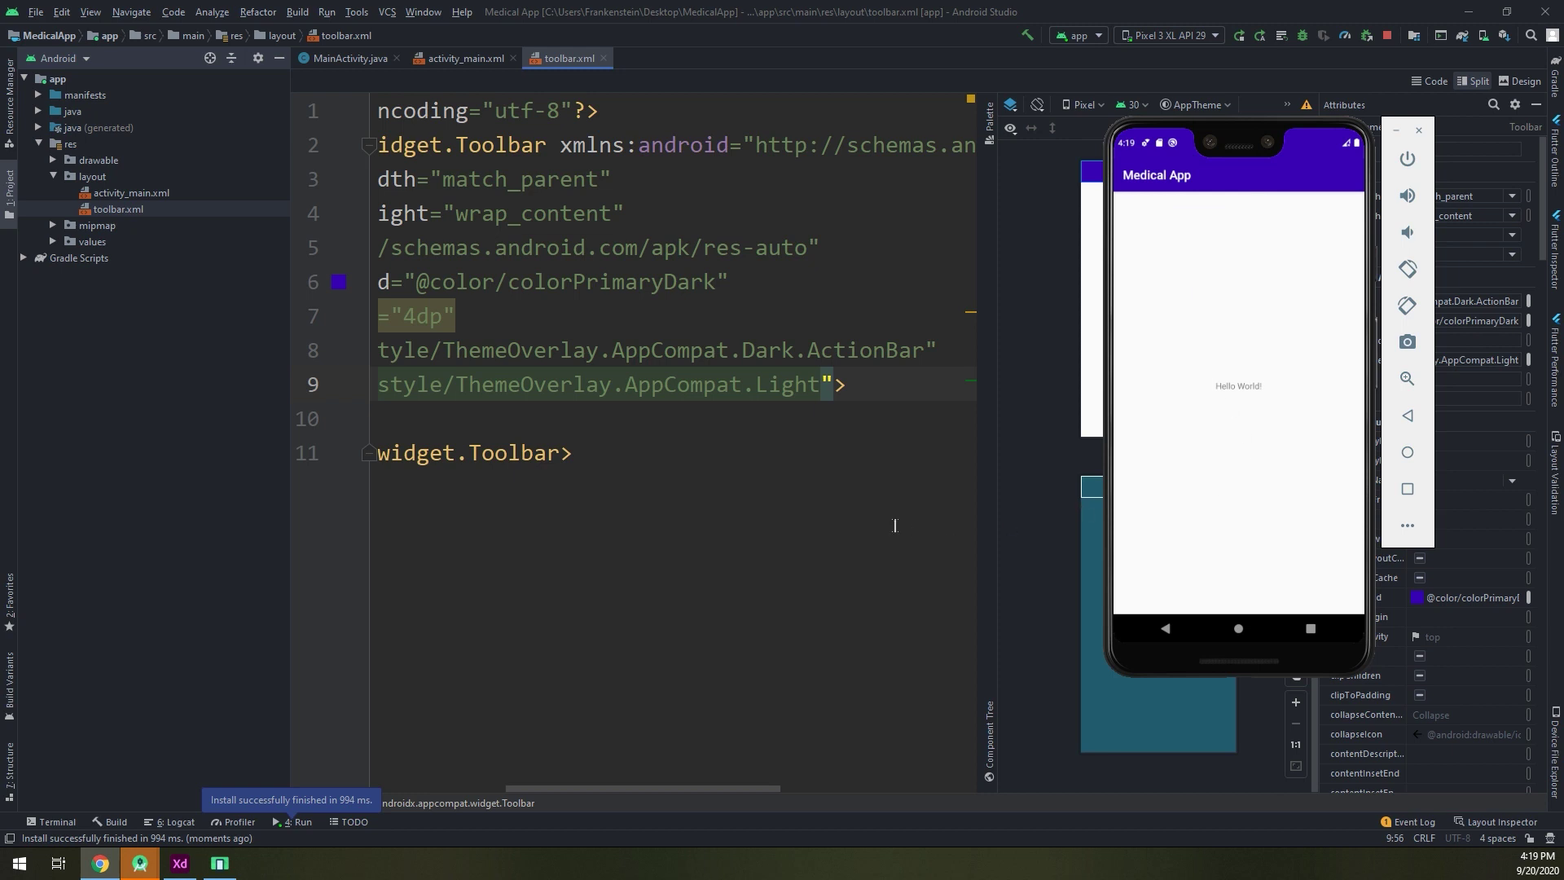
drag(687, 791, 496, 789)
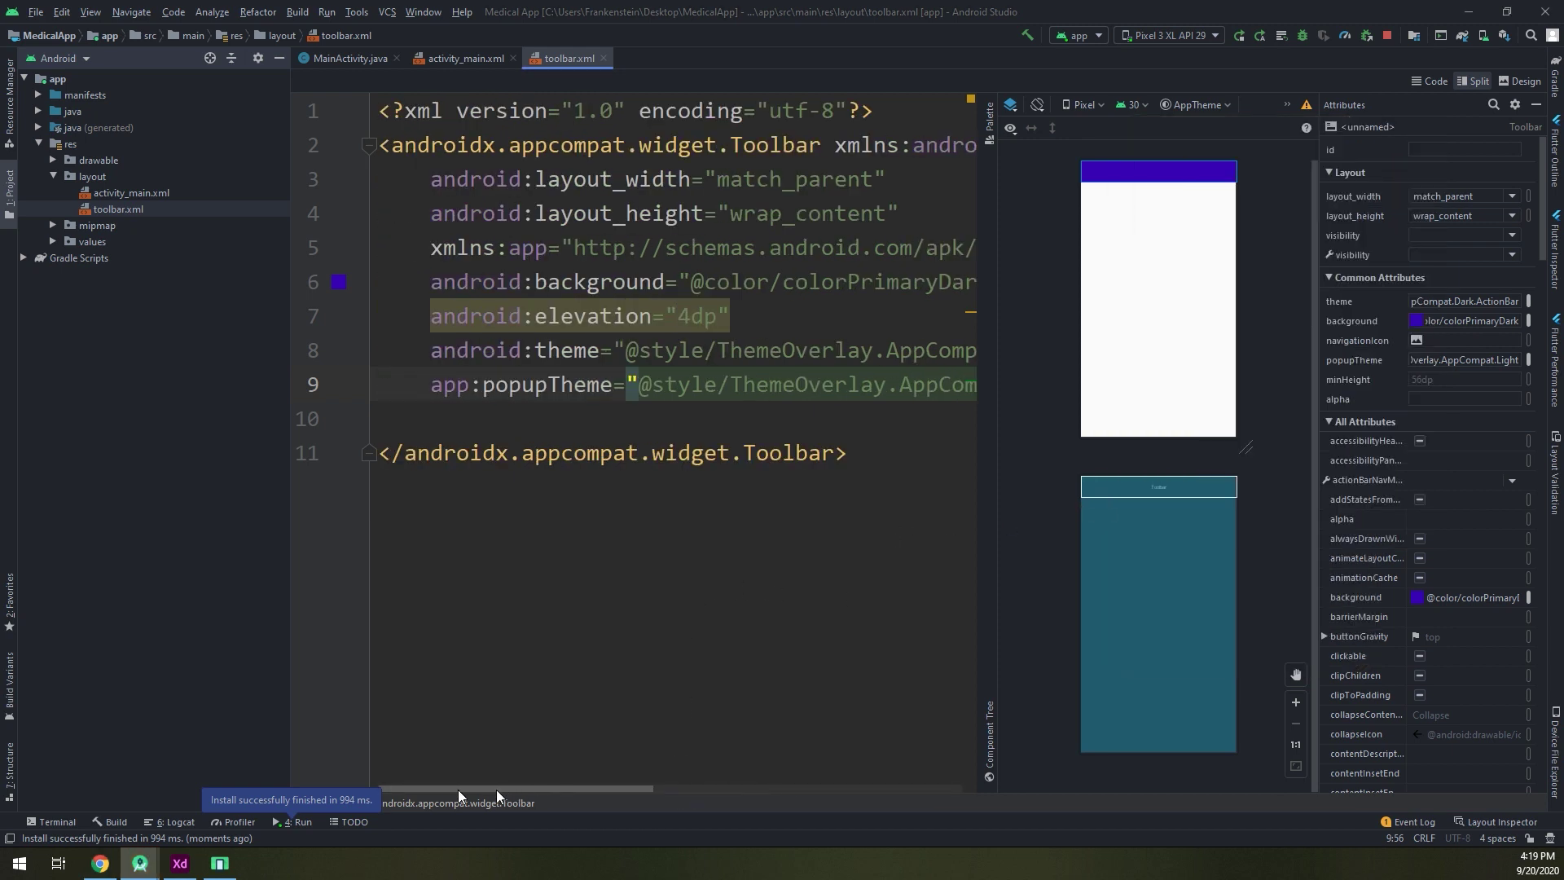
Close both layout tabs, then add rate-us and YouTube subscribe comments after setSupportActionBar(toolbar).
click(599, 58)
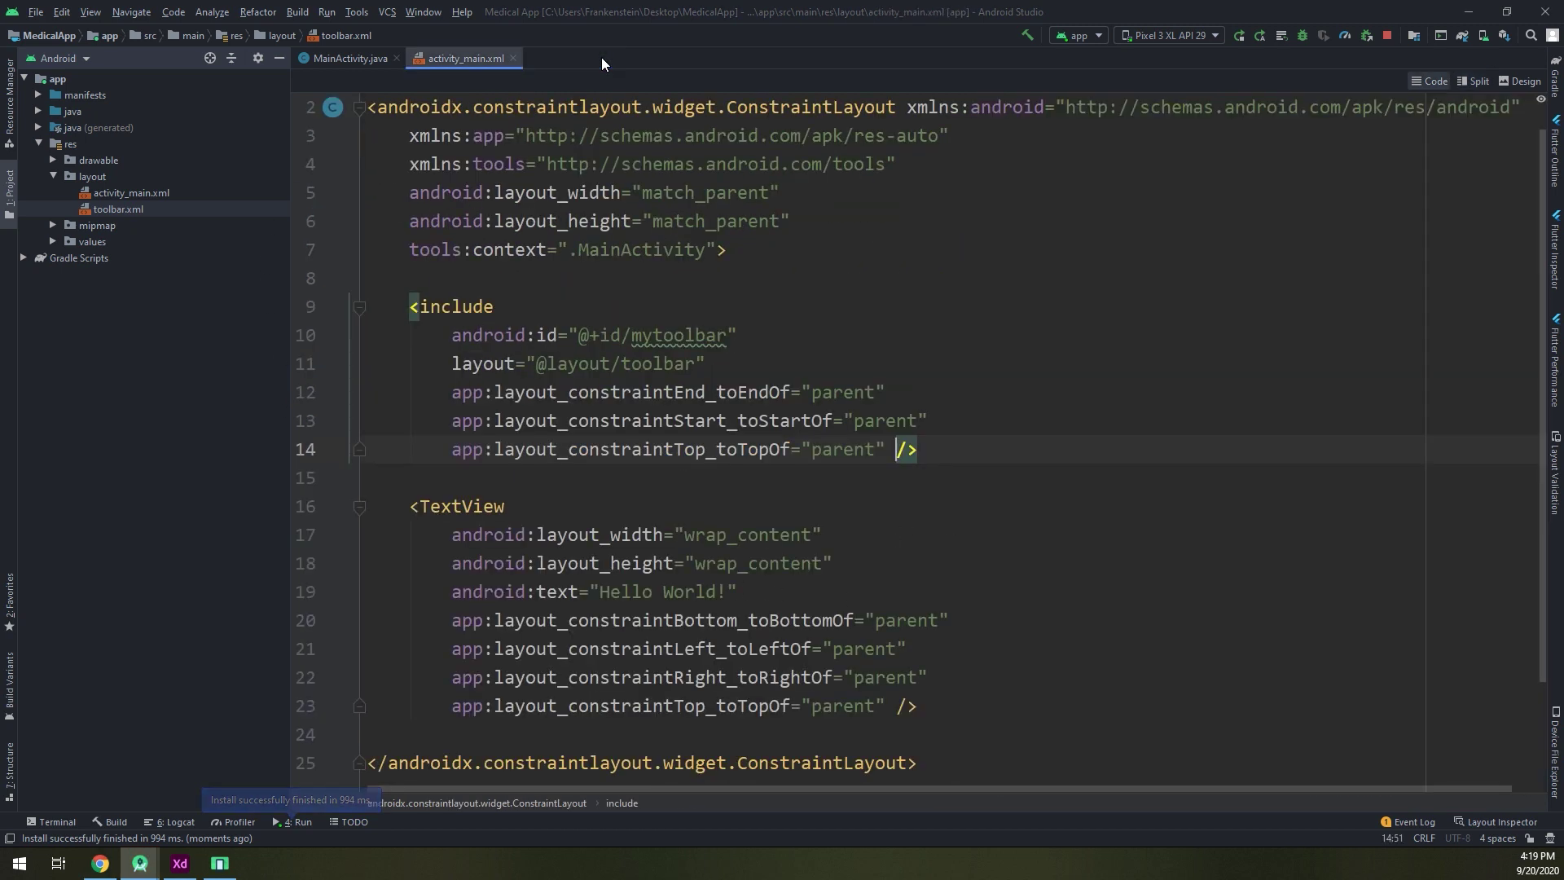
click(512, 59)
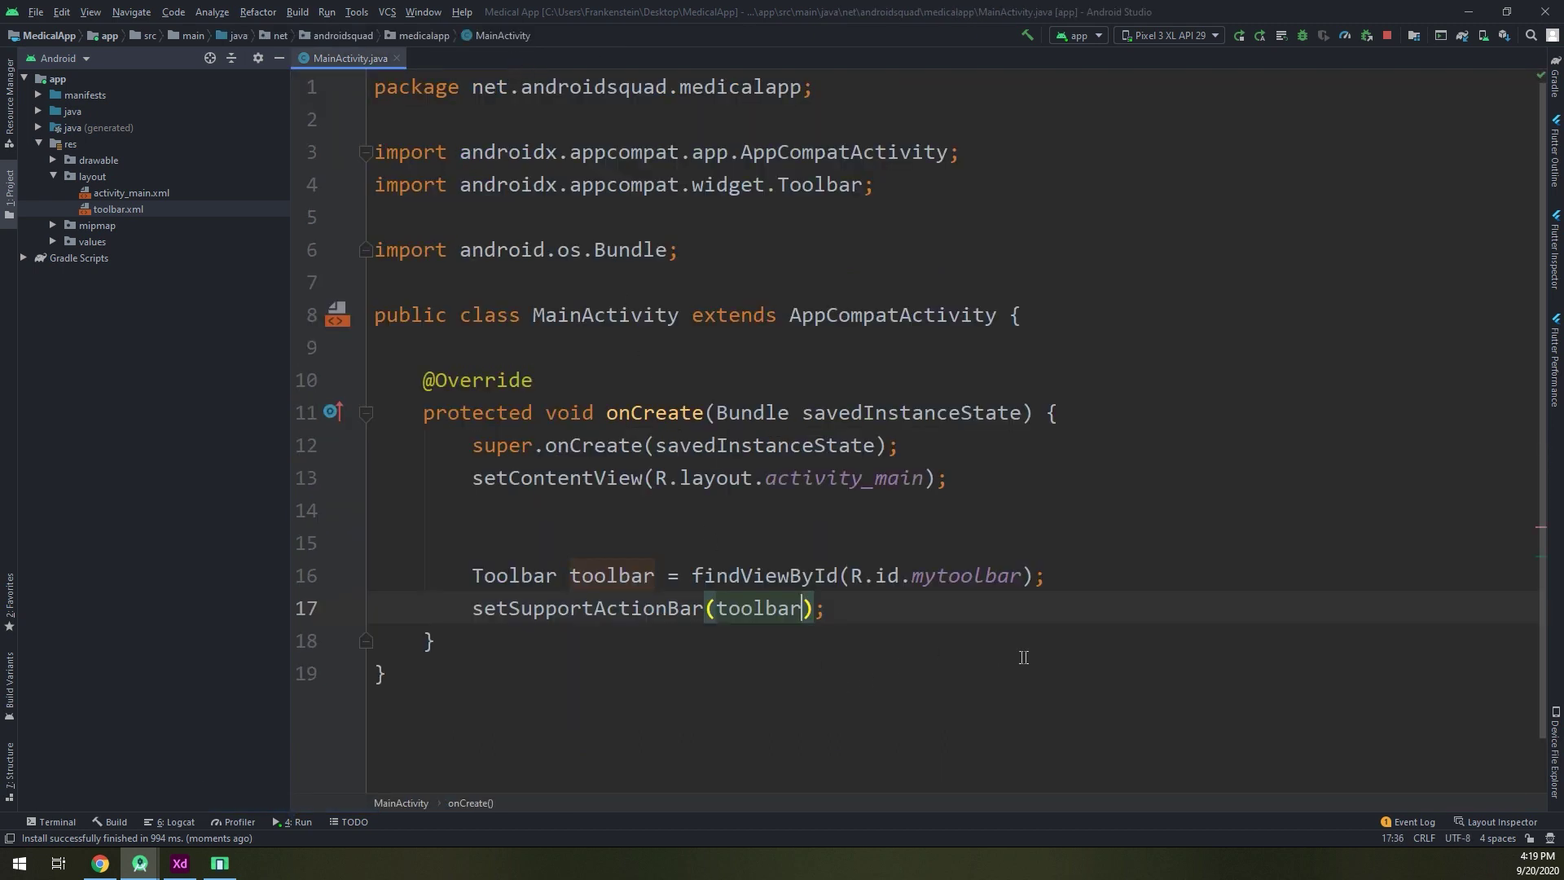
key(End)
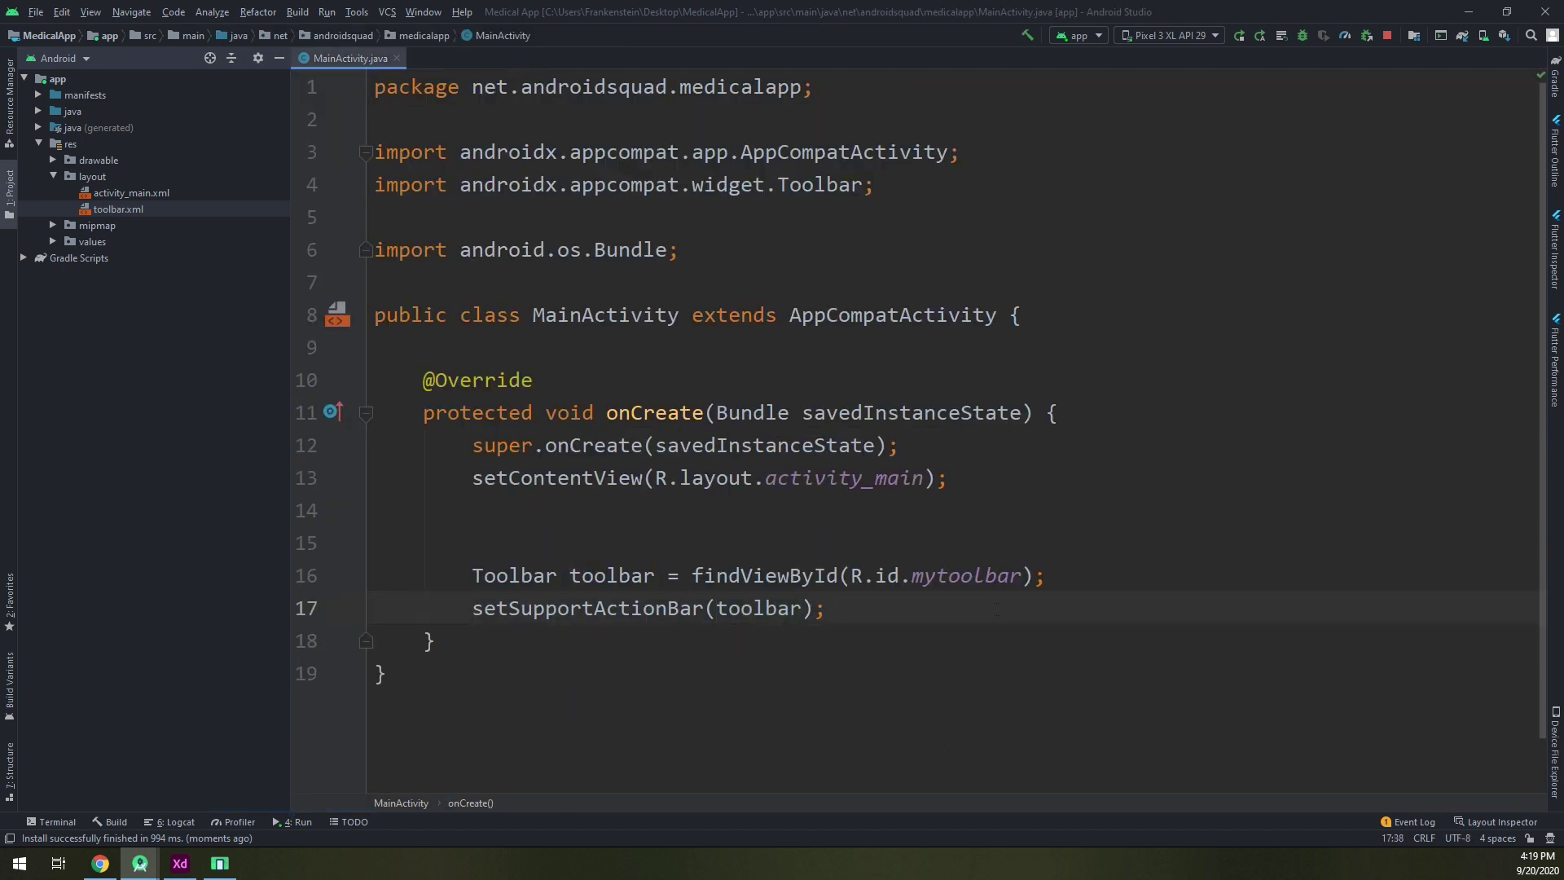
key(Return)
key(Return)
text(//)
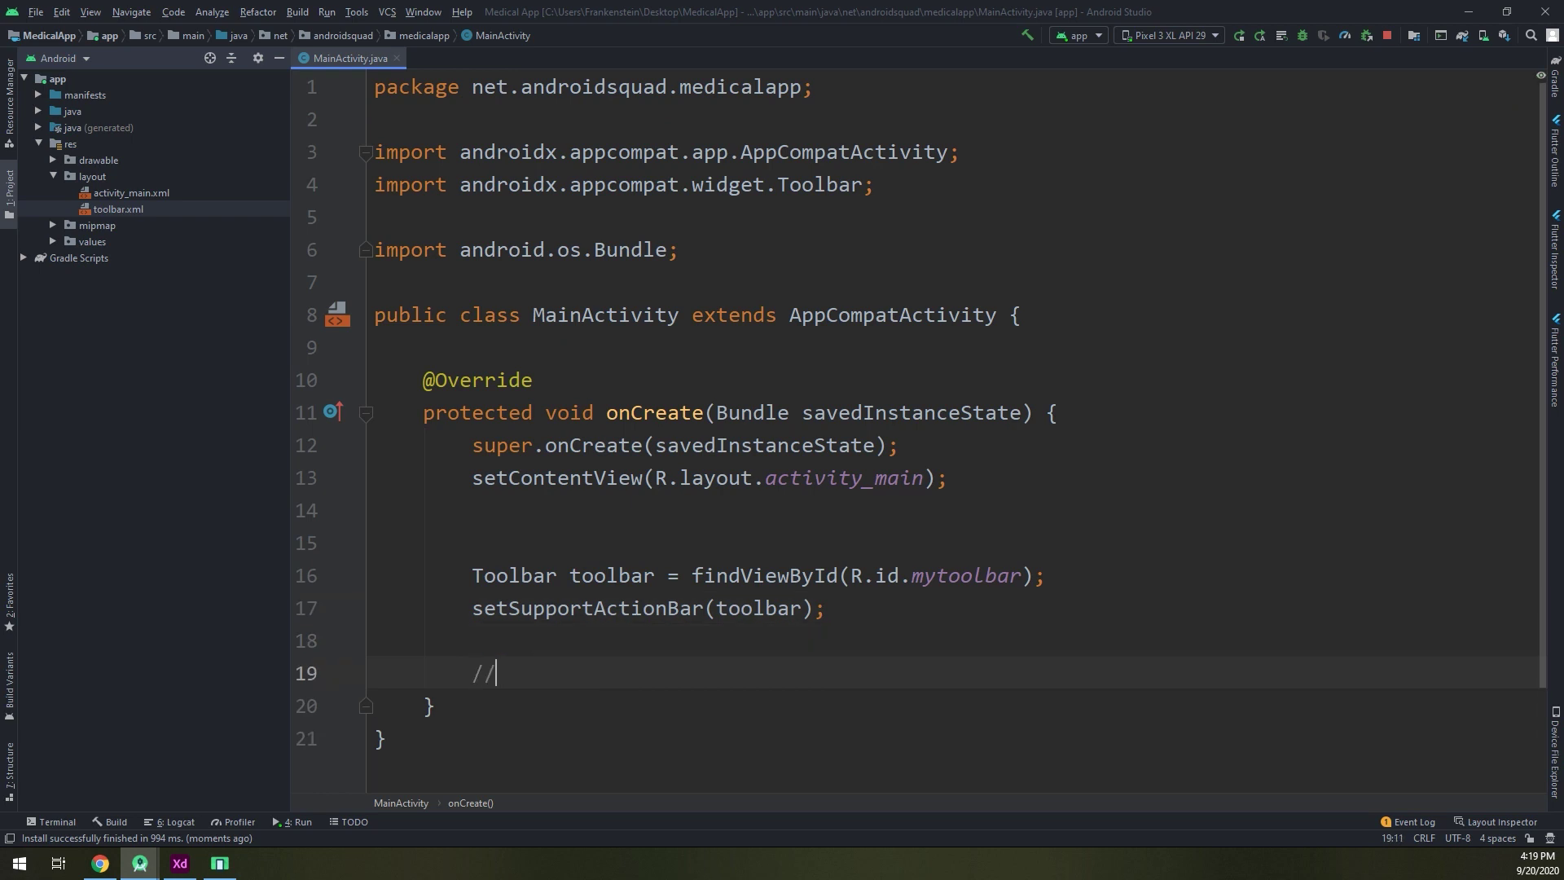
text( aa)
key(BackSpace)
key(BackSpace)
text(A)
key(BackSpace)
text(Rate us 5)
text( stars on ude)
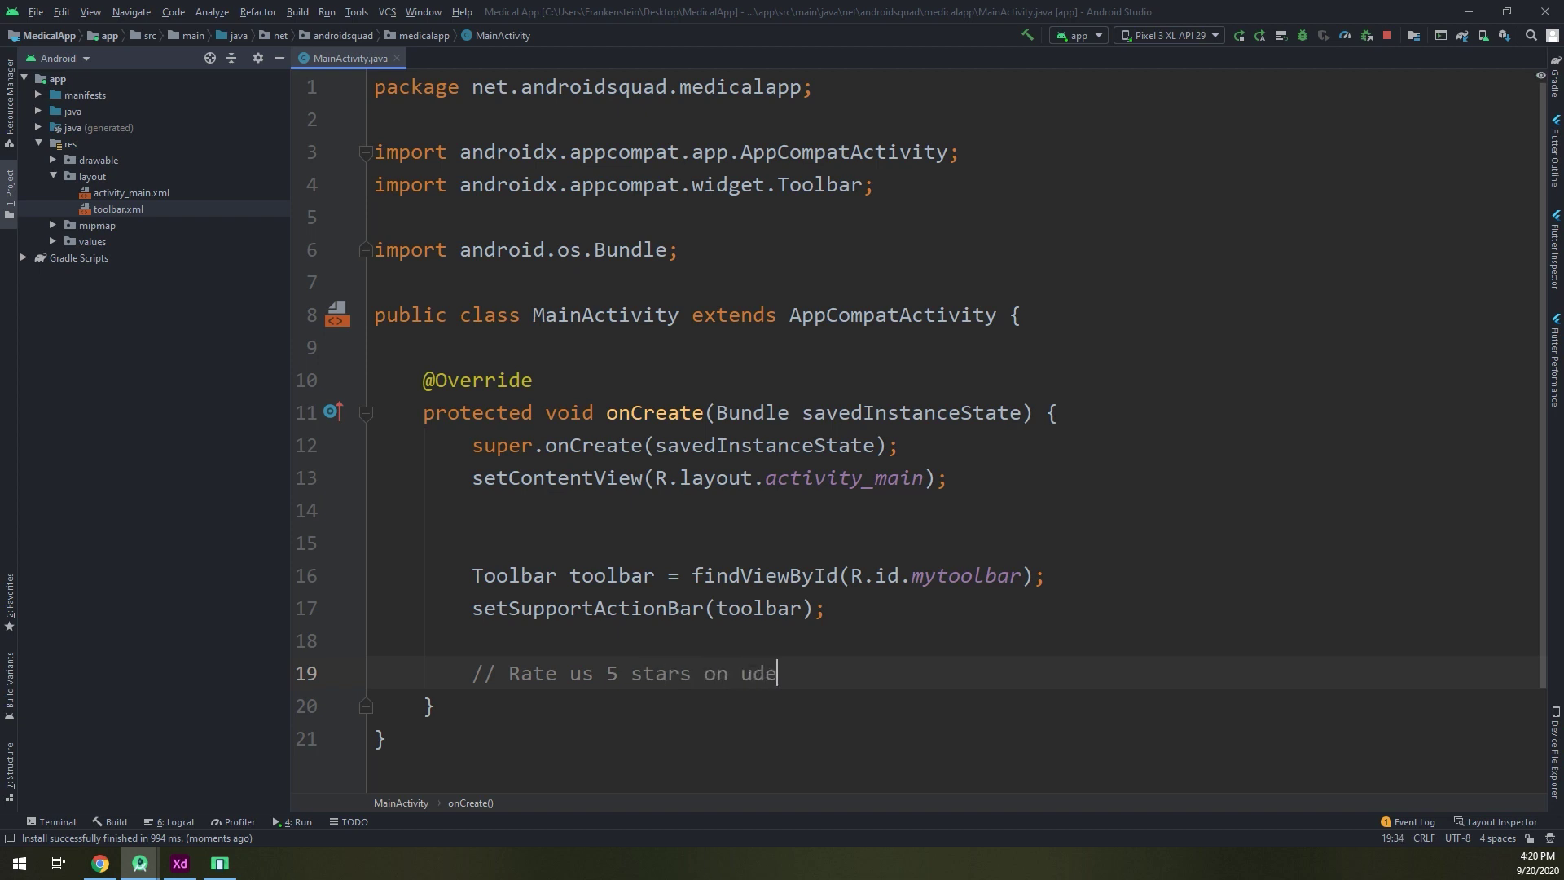
text(my and)
text( play)
text(sto)
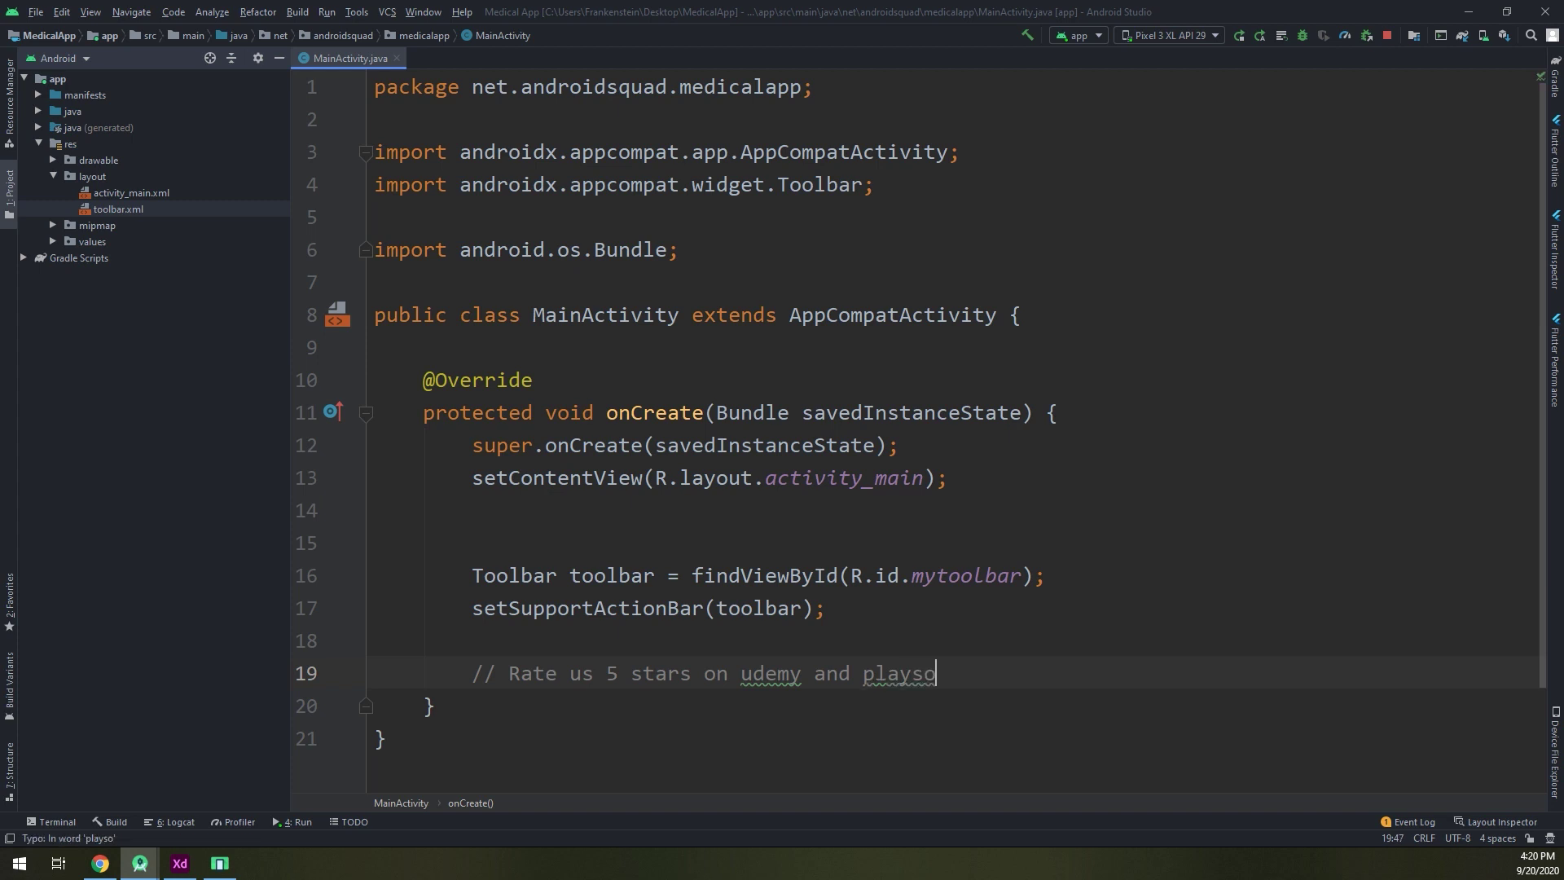
text(re)
key(Return)
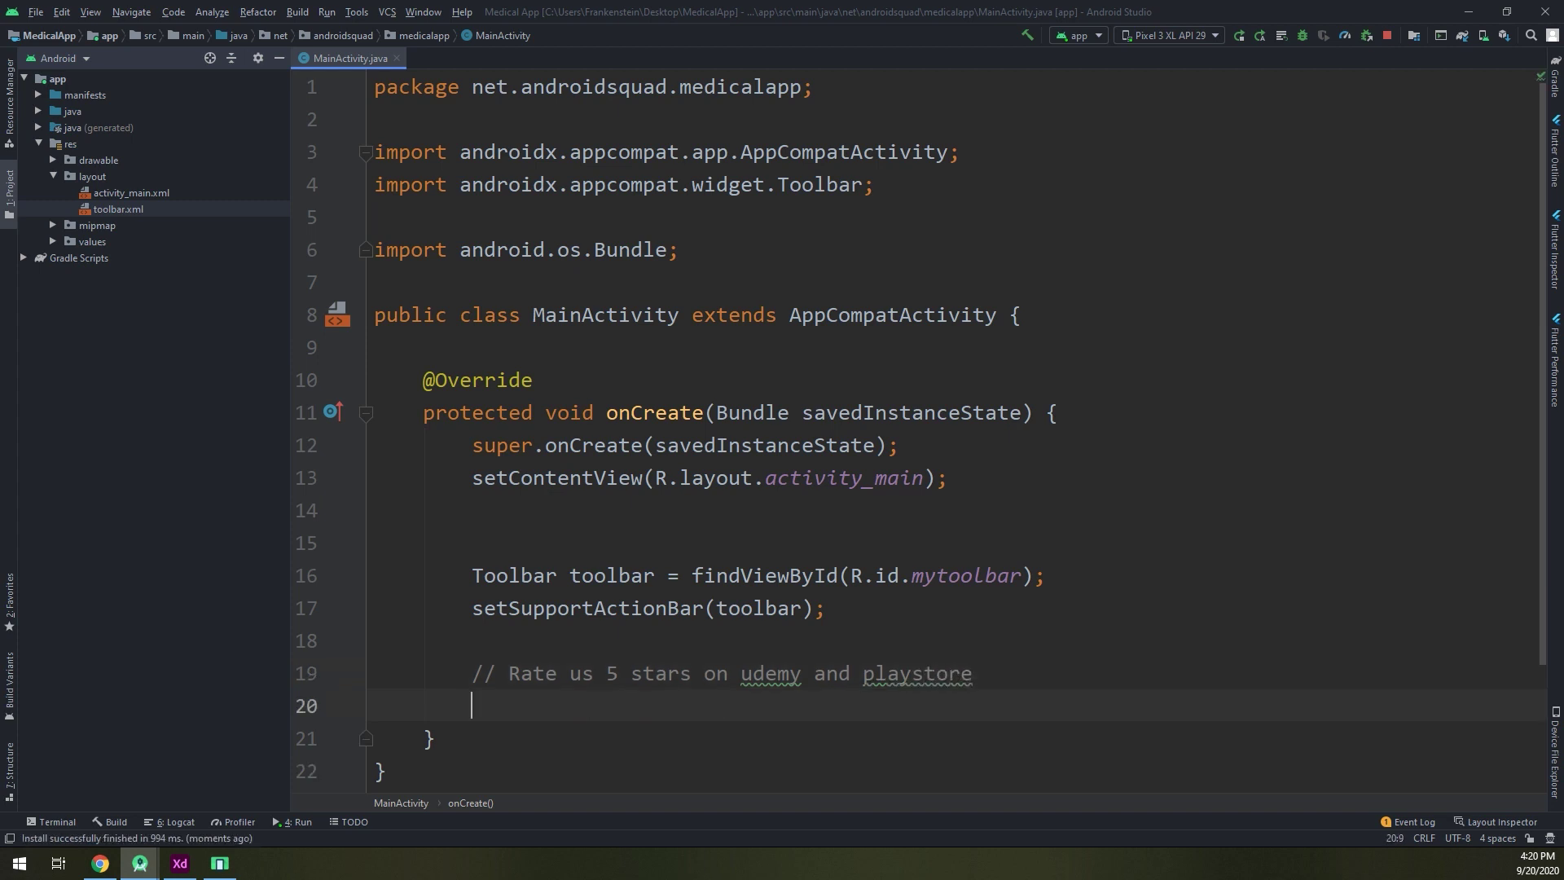
text(// Subscribe)
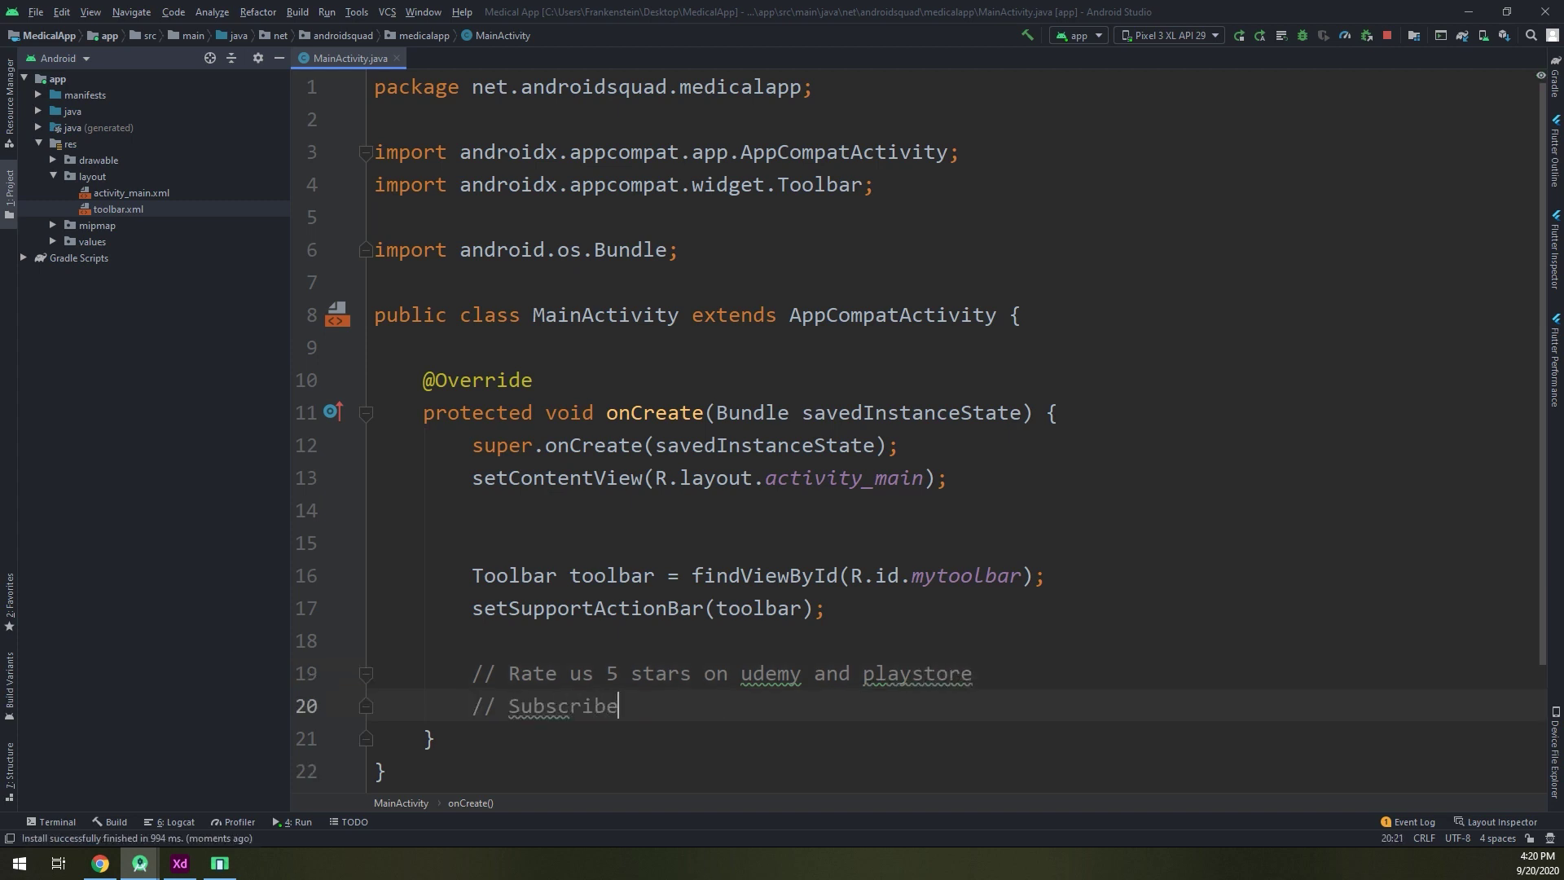
text( to )
text(get more tuto)
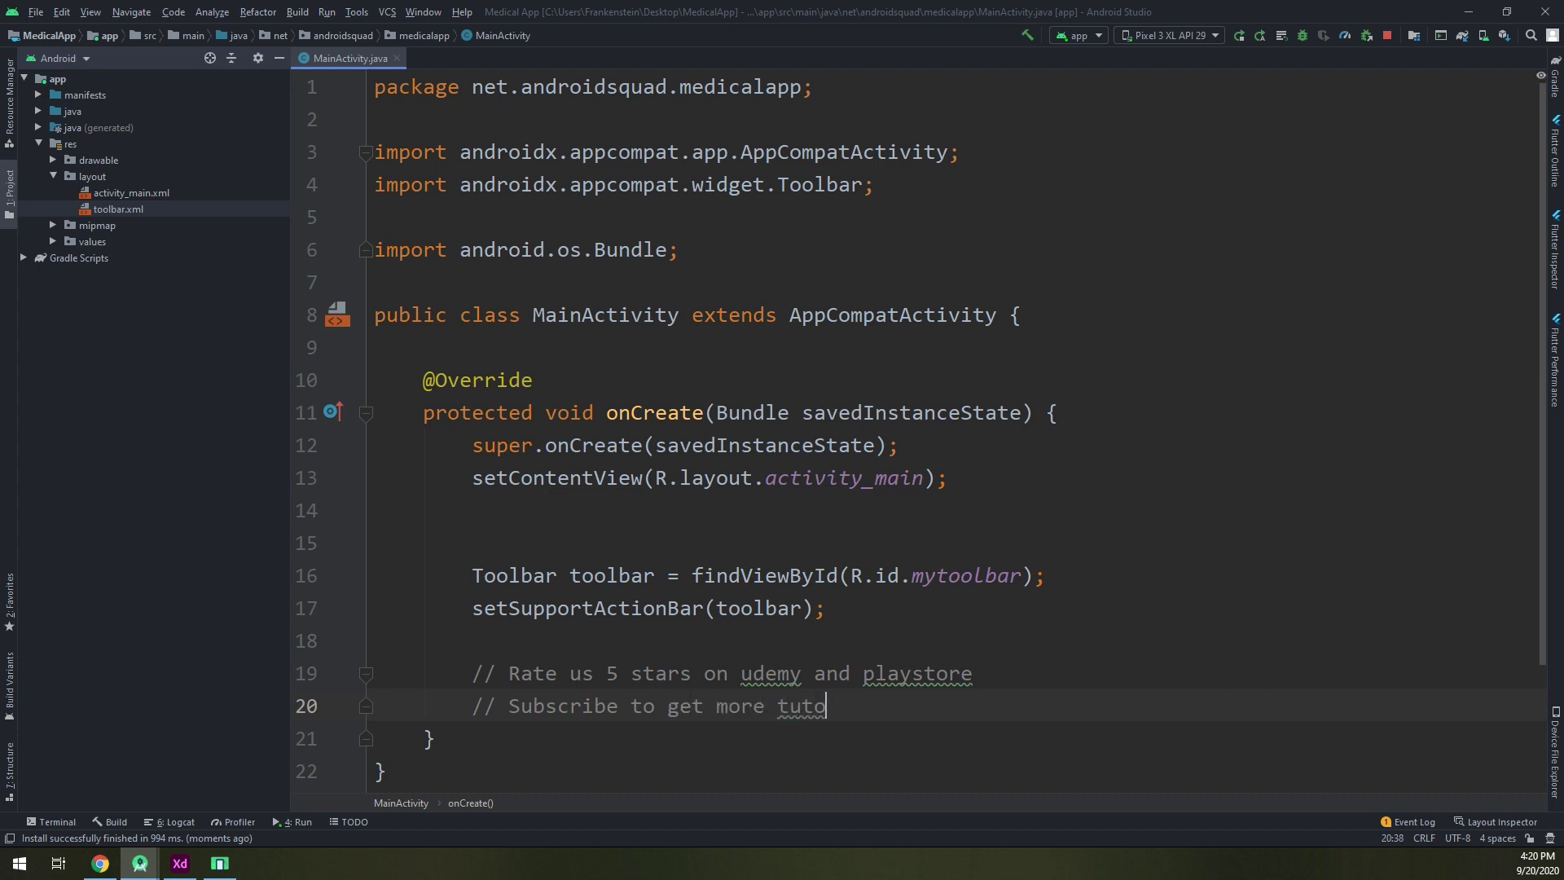
text(rials)
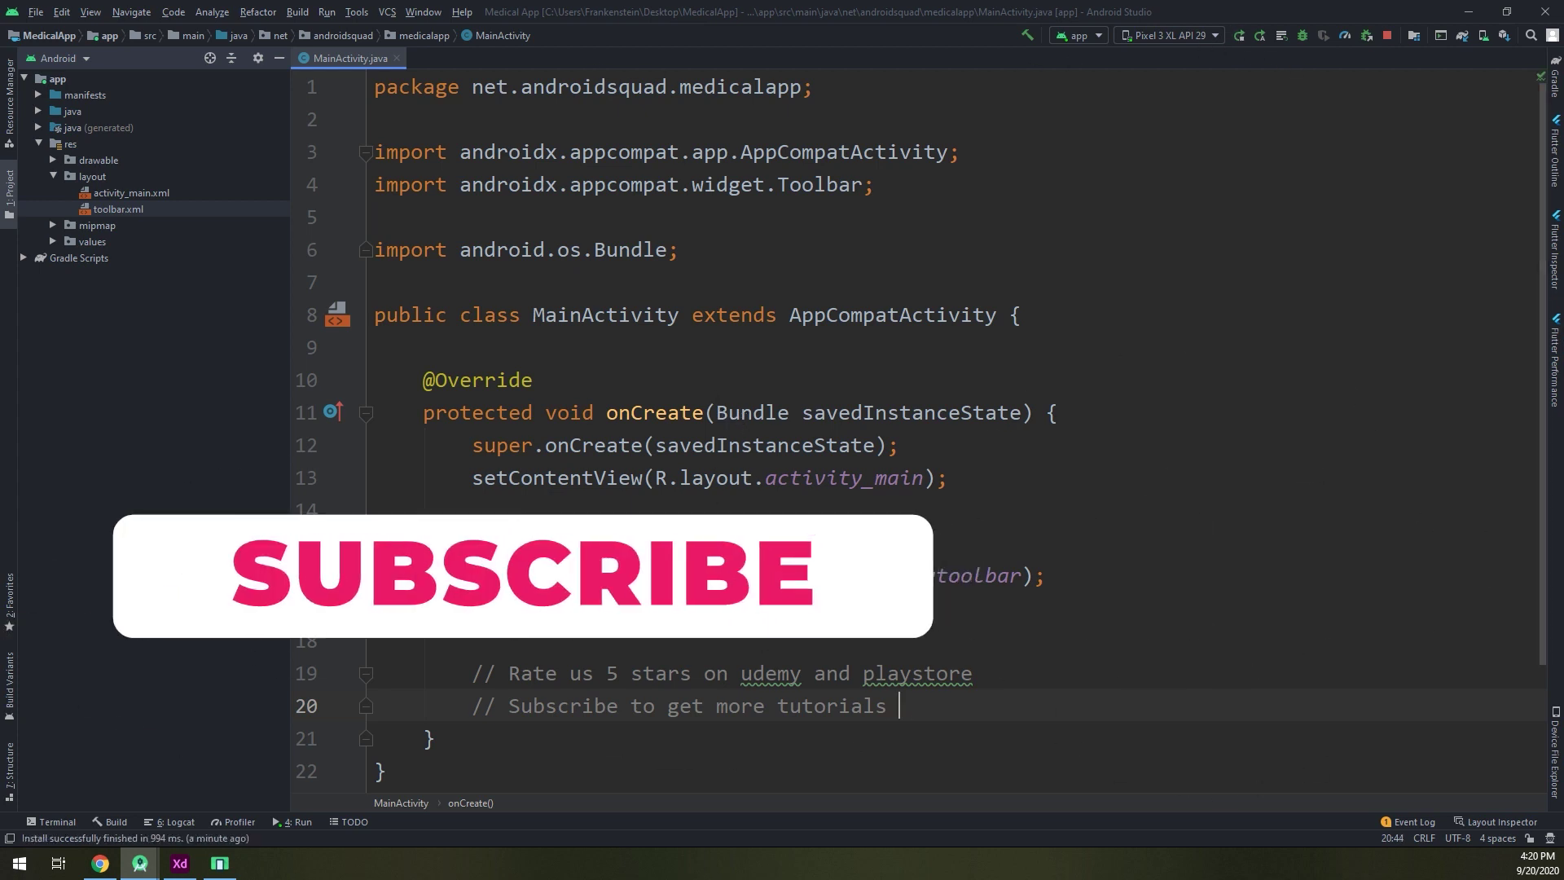
text( @ Youtub )
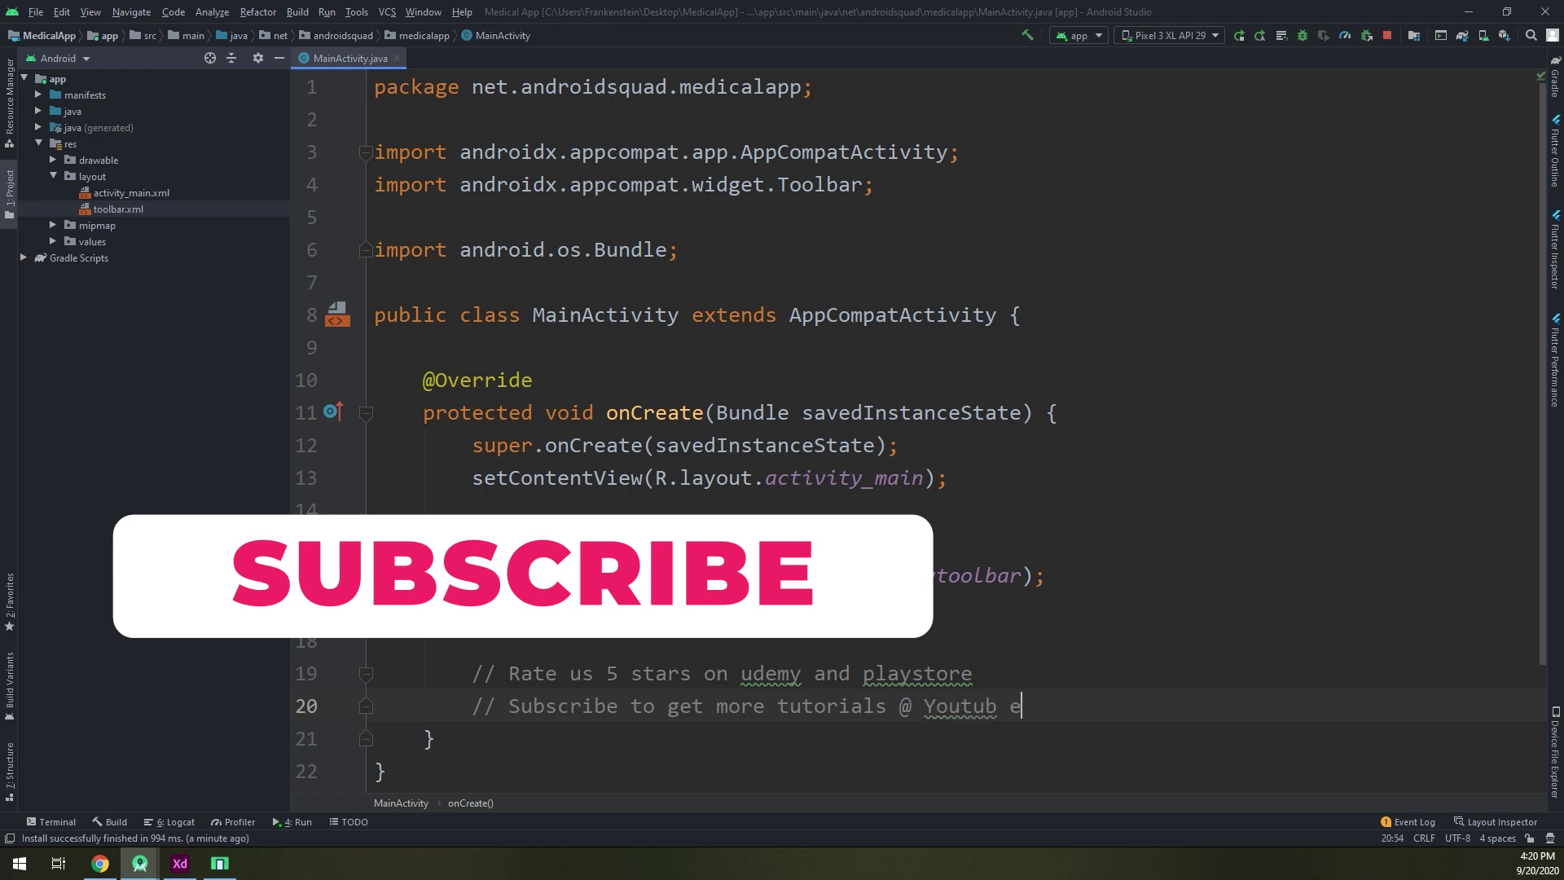
text(e)
key(BackSpace)
key(BackSpace)
text(e )
text(: Master co)
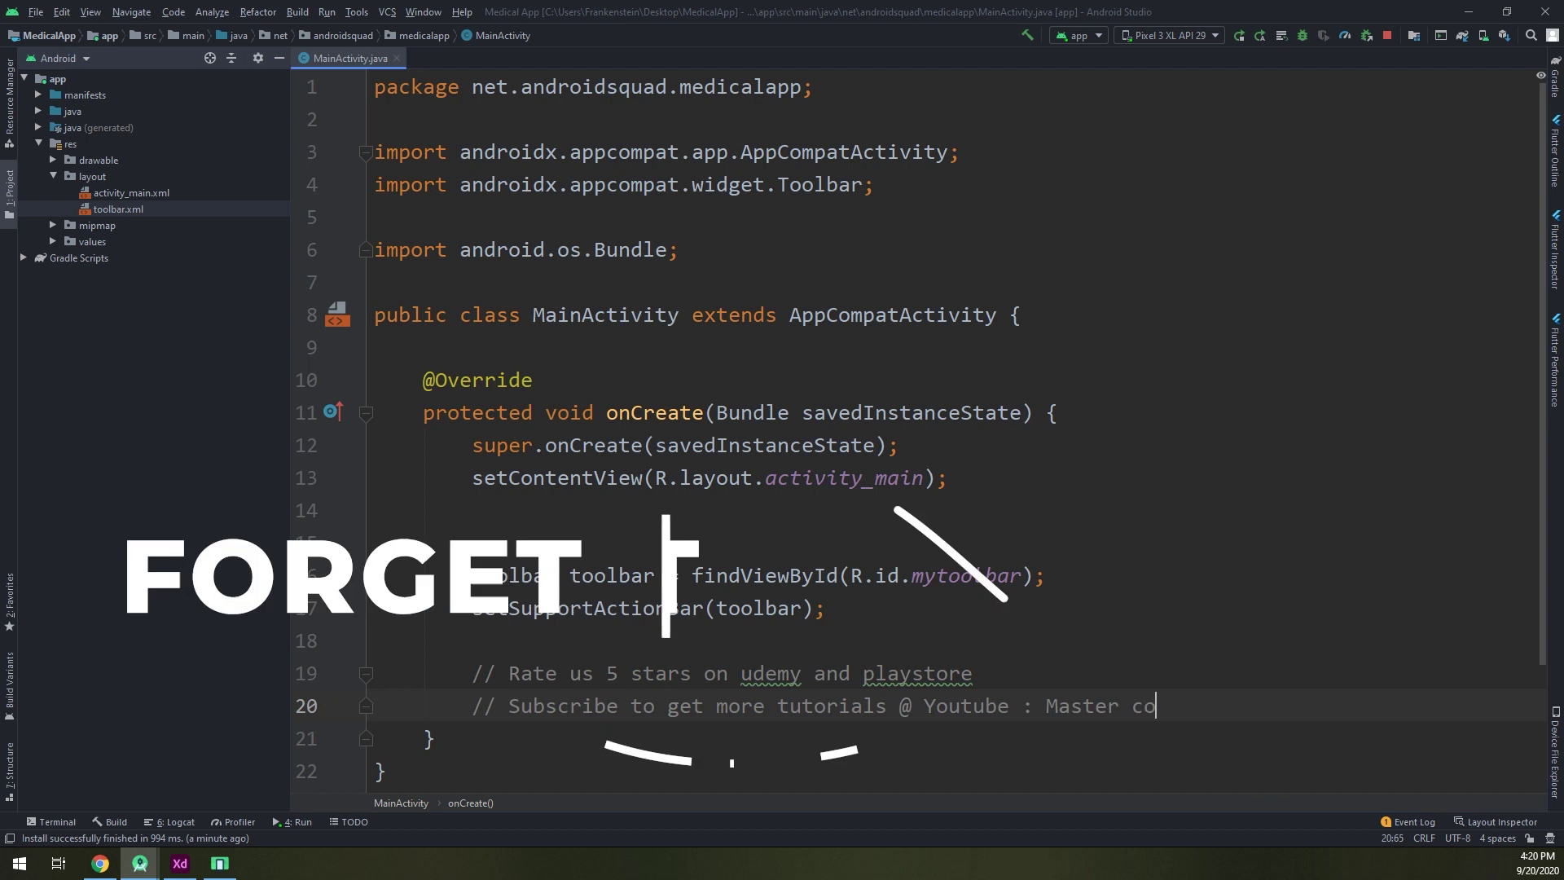
text(ding channel)
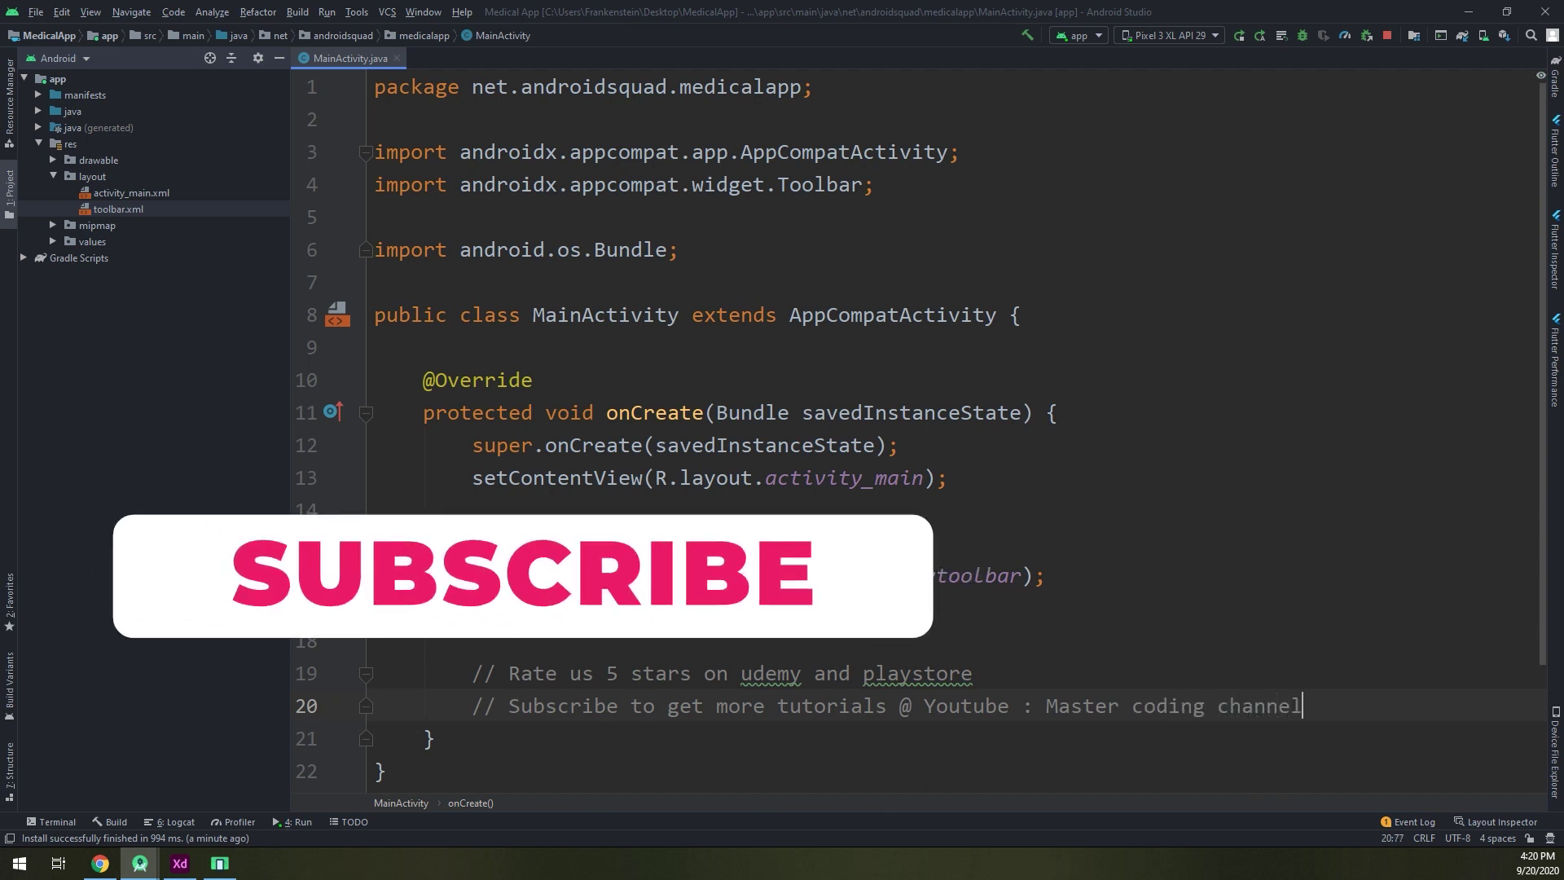